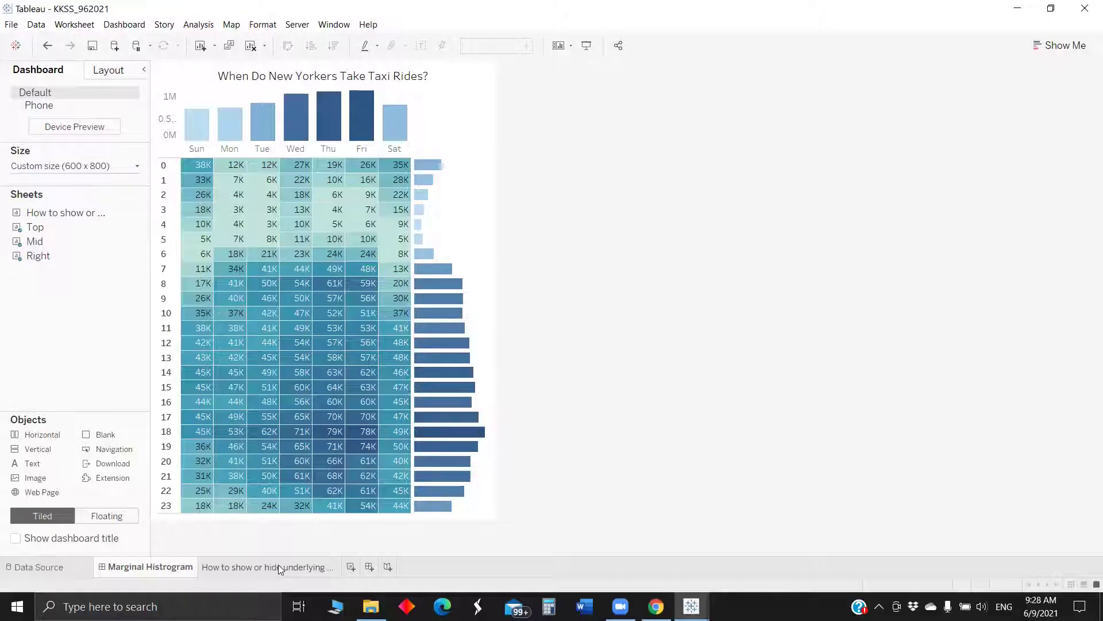
On the "How to show or hide underlying data" sheet, reveal the underlying data points for Furniture, Office Supplies and Technology one after another
{"action": "left_click", "coordinate": [278, 565]}
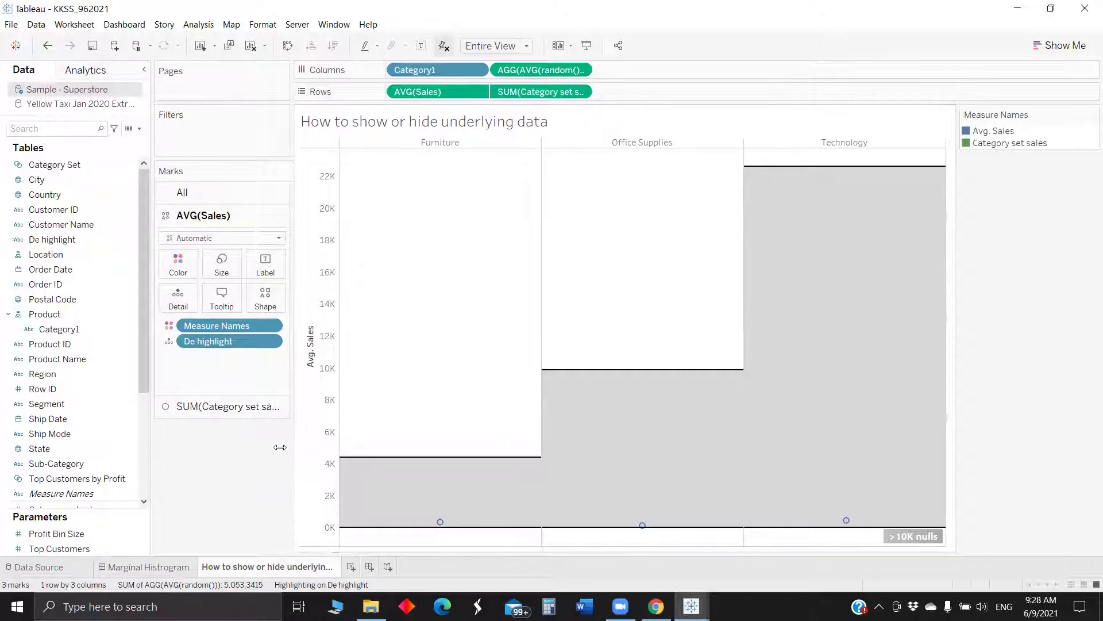
{"action": "left_click_drag", "start_coordinate": [295, 447], "coordinate": [235, 447]}
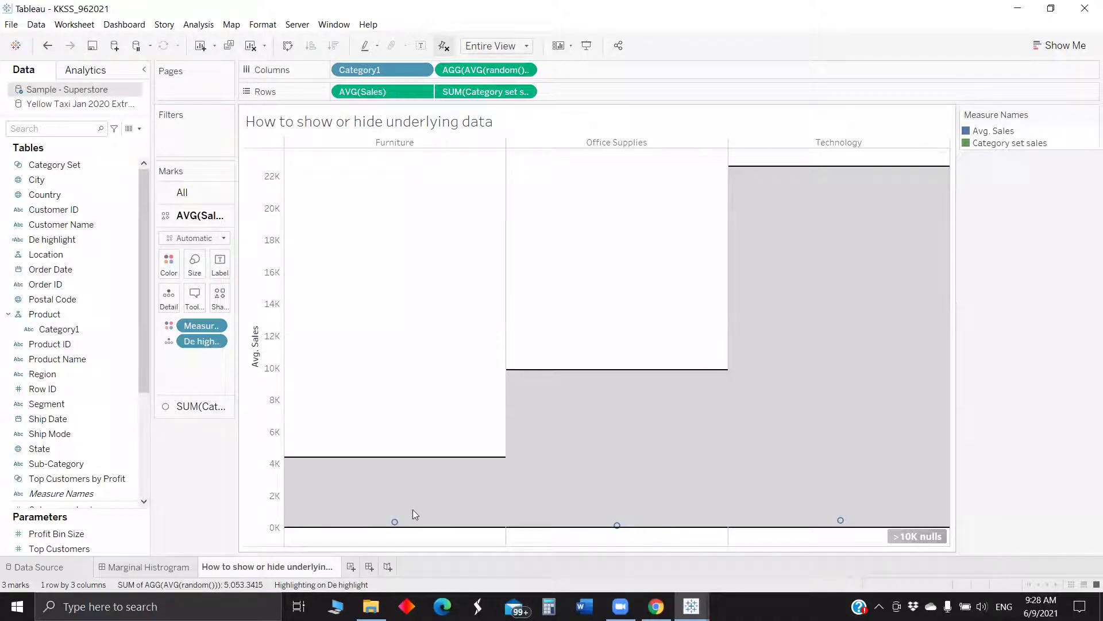
{"action": "mouse_move", "coordinate": [395, 523]}
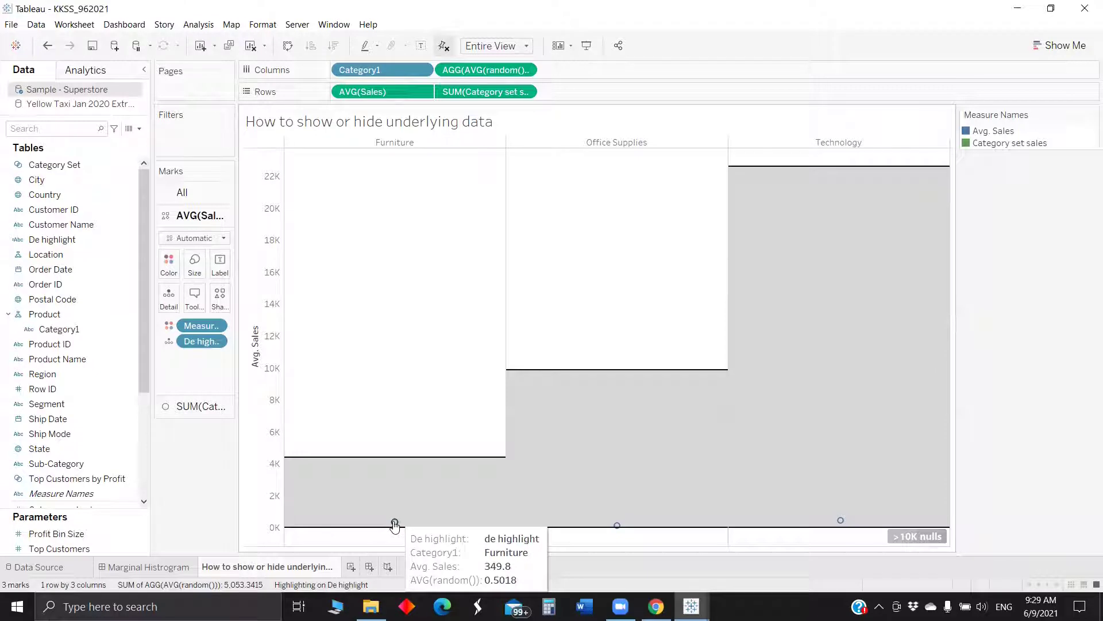
{"action": "left_click", "coordinate": [395, 523]}
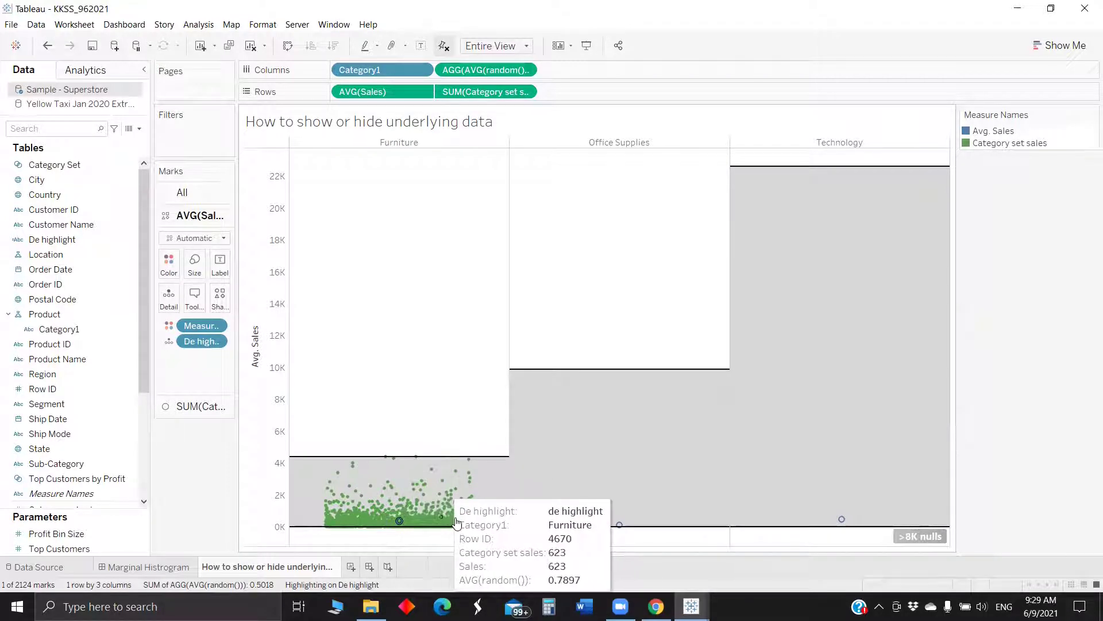
{"action": "left_click", "coordinate": [619, 526]}
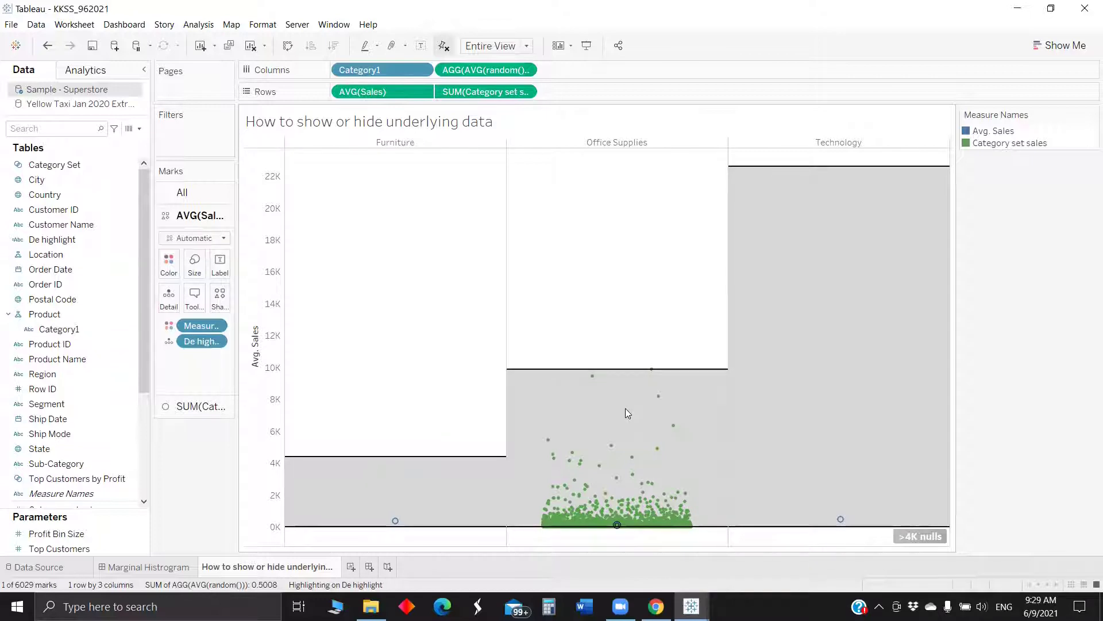
{"action": "left_click", "coordinate": [839, 520]}
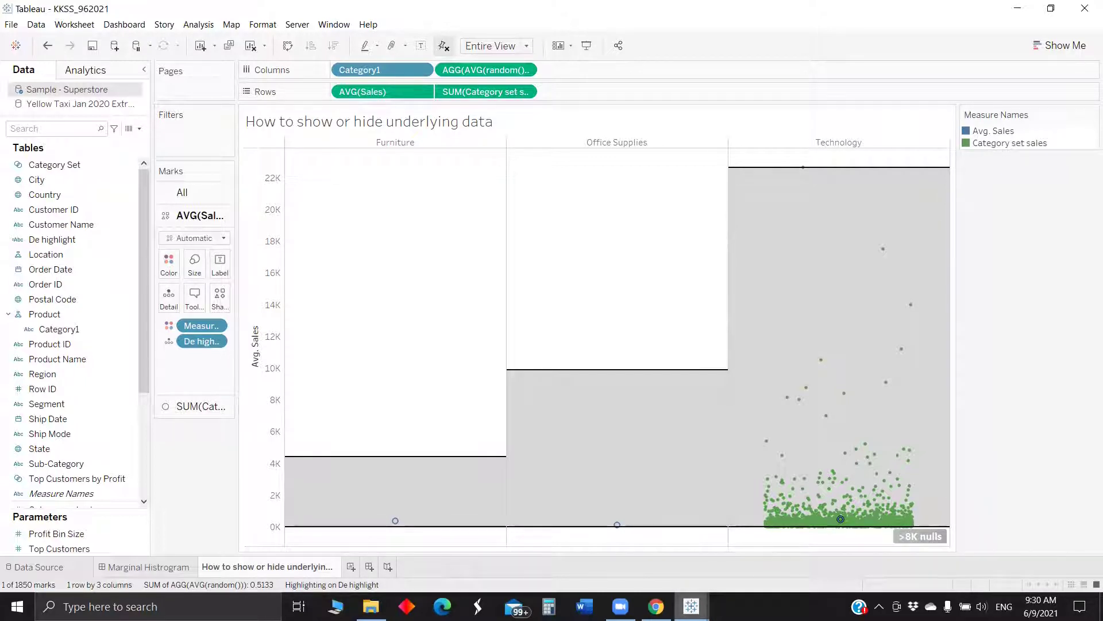
Switch to the KKSS_Starter workbook with its empty Sheet 1
{"action": "mouse_move", "coordinate": [692, 607]}
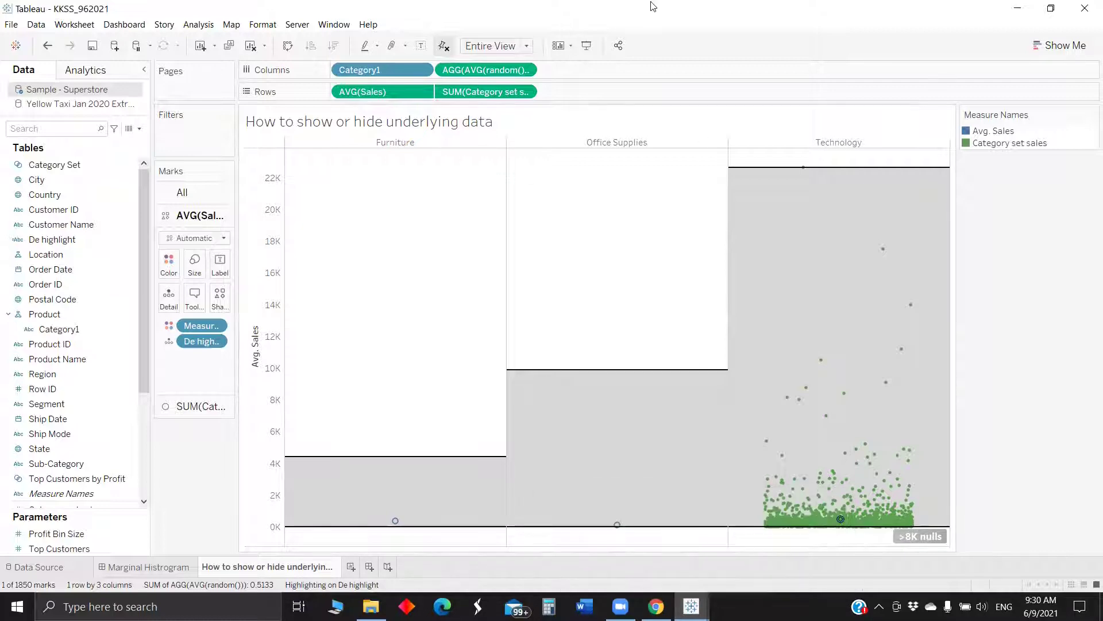
{"action": "key", "text": "alt+Tab"}
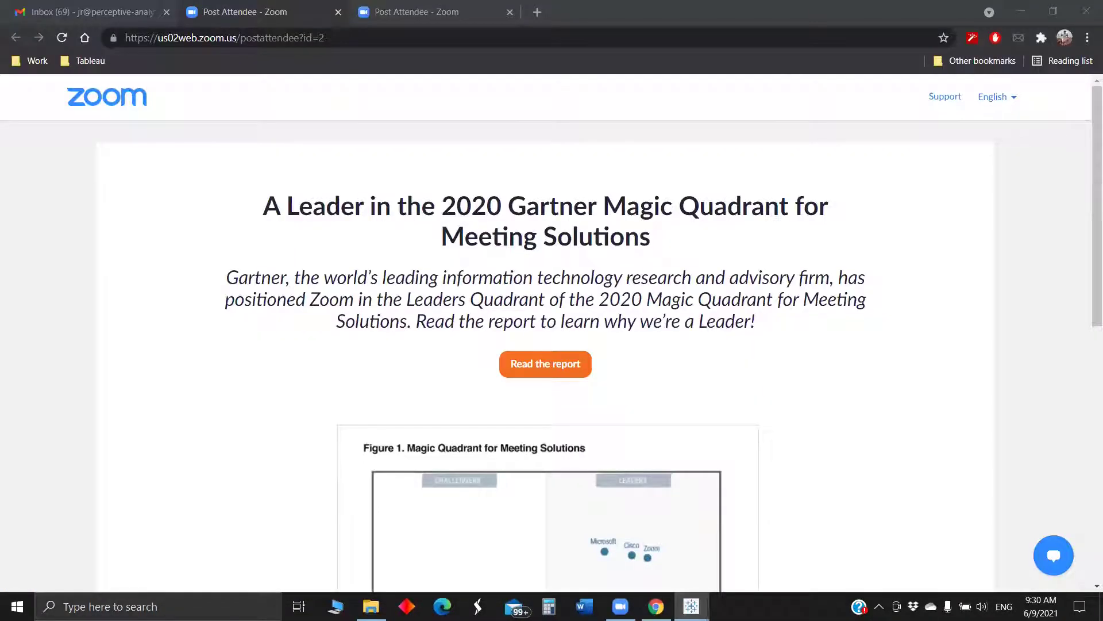
{"action": "left_click", "coordinate": [759, 551]}
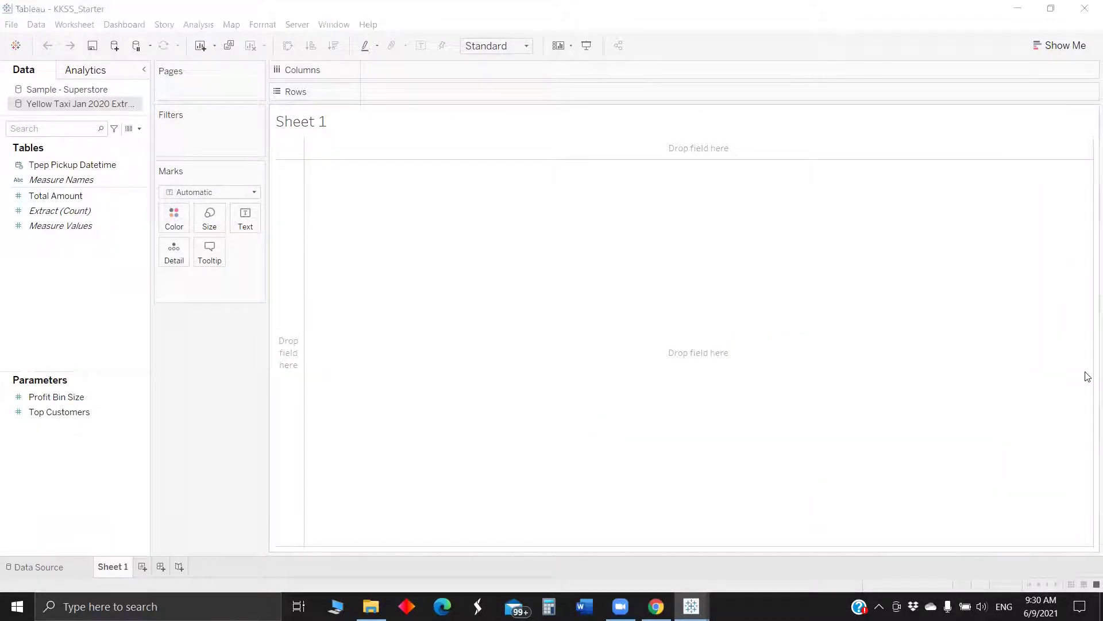
Add Tpep Pickup Datetime to Rows as the discrete HOUR date part
{"action": "left_click", "coordinate": [74, 196]}
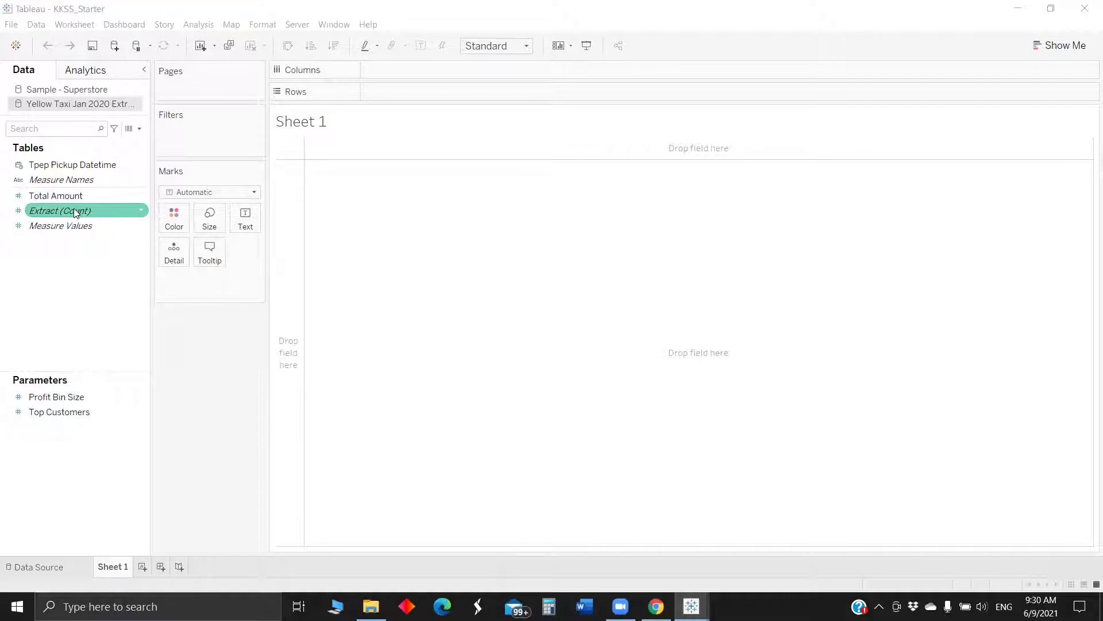
{"action": "left_click_drag", "start_coordinate": [101, 166], "coordinate": [466, 92]}
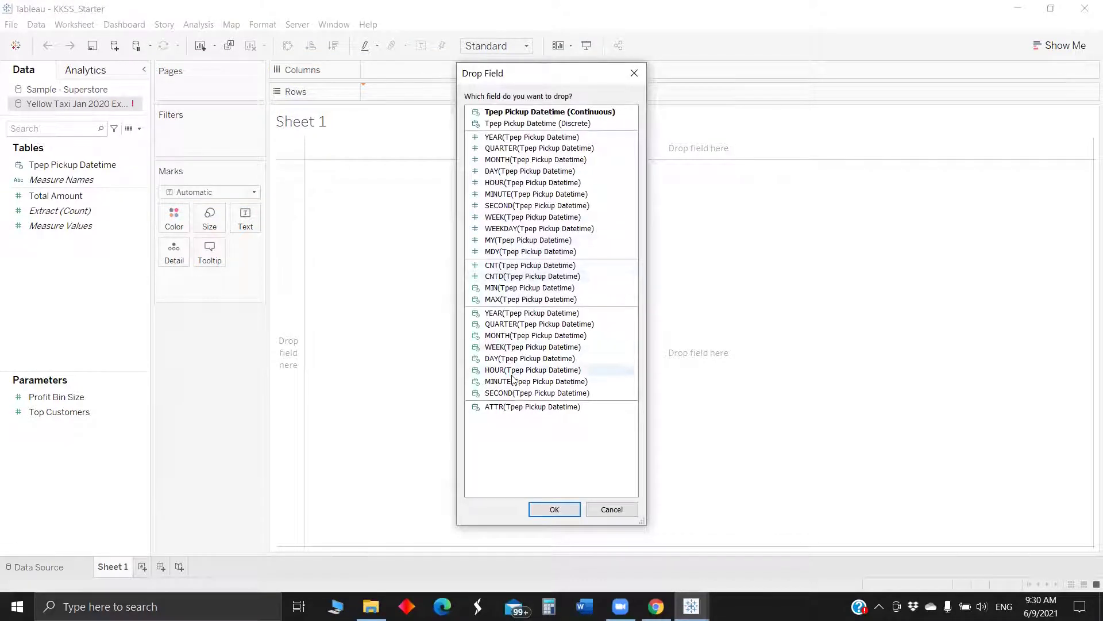
{"action": "left_click", "coordinate": [517, 182]}
{"action": "left_click", "coordinate": [568, 511]}
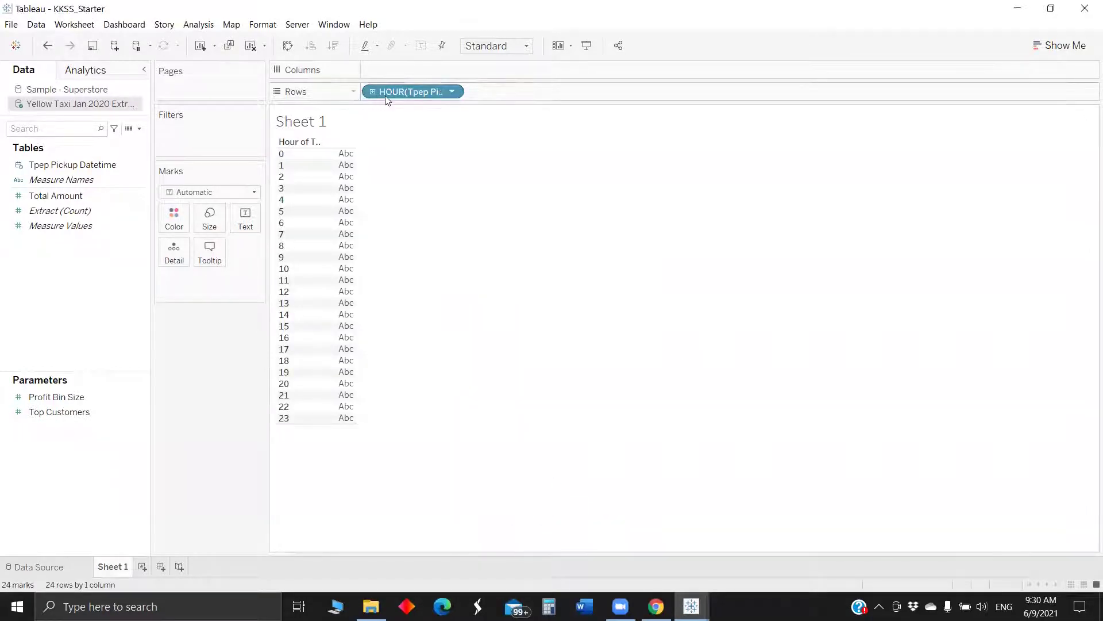
{"action": "left_click_drag", "start_coordinate": [386, 93], "coordinate": [388, 69]}
{"action": "right_click", "coordinate": [389, 69]}
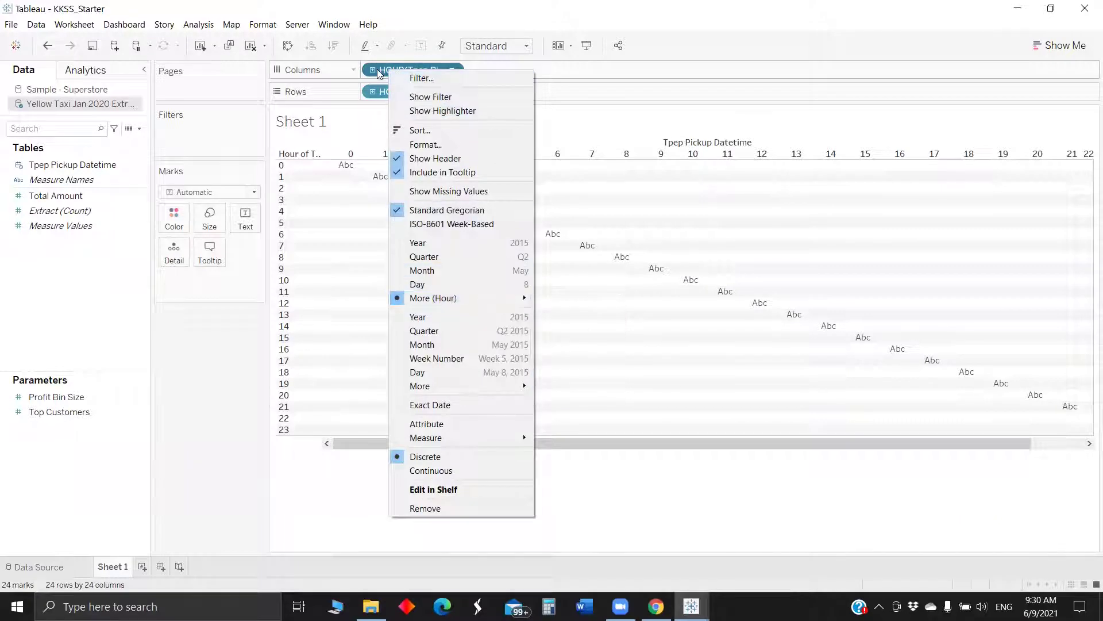
{"action": "left_click", "coordinate": [353, 165]}
{"action": "left_click_drag", "start_coordinate": [413, 69], "coordinate": [93, 259]}
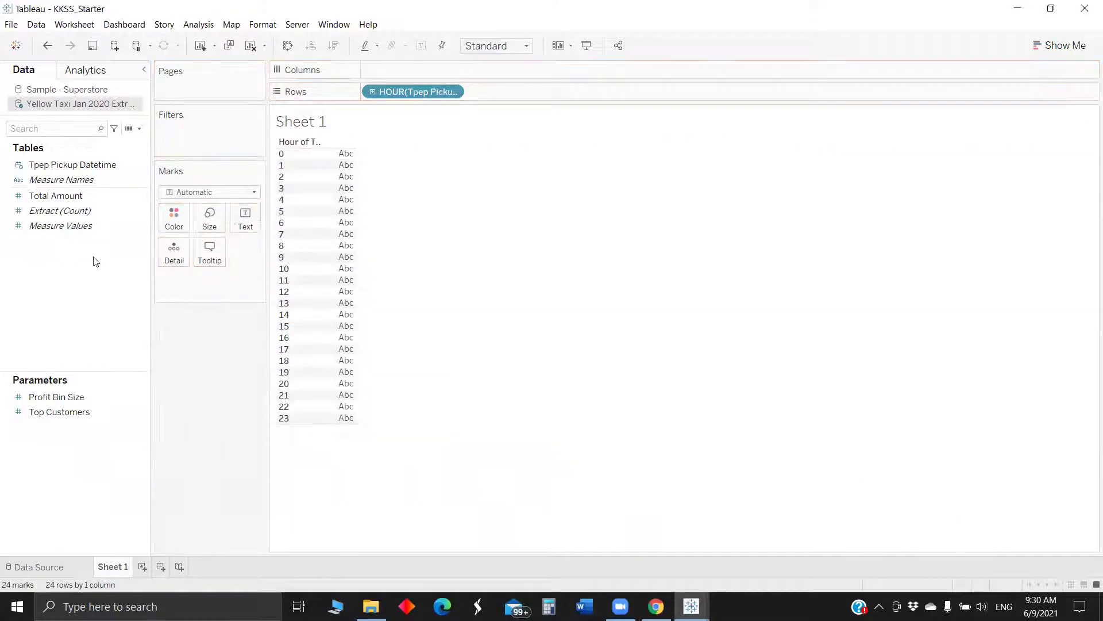
Add Tpep Pickup Datetime to Columns as the discrete WEEKDAY date part
{"action": "left_click_drag", "start_coordinate": [72, 161], "coordinate": [446, 68]}
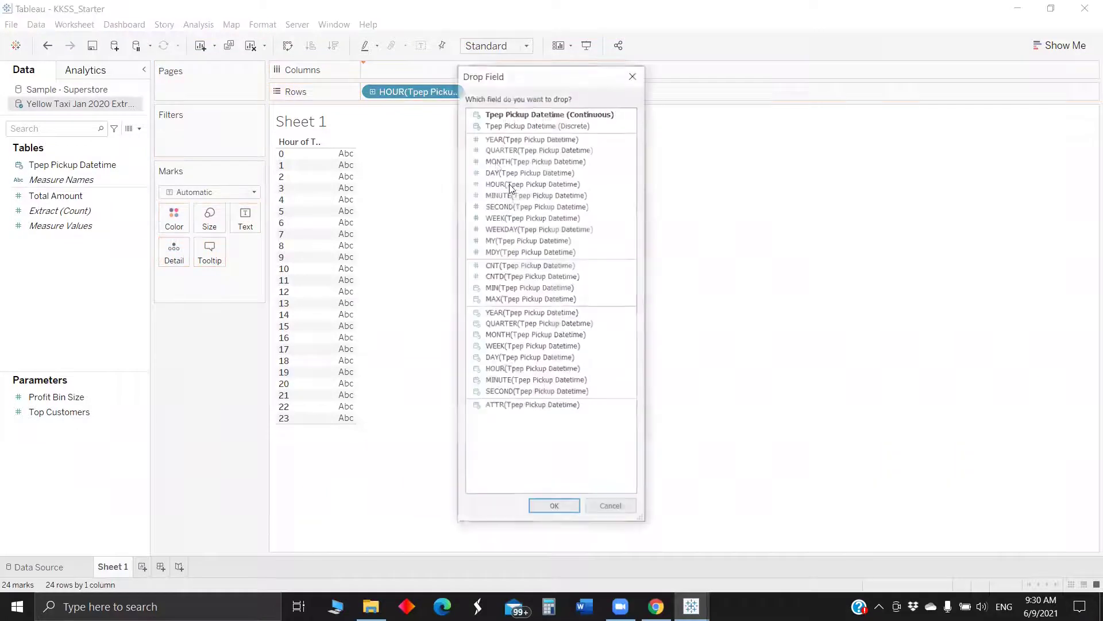
{"action": "left_click", "coordinate": [525, 228]}
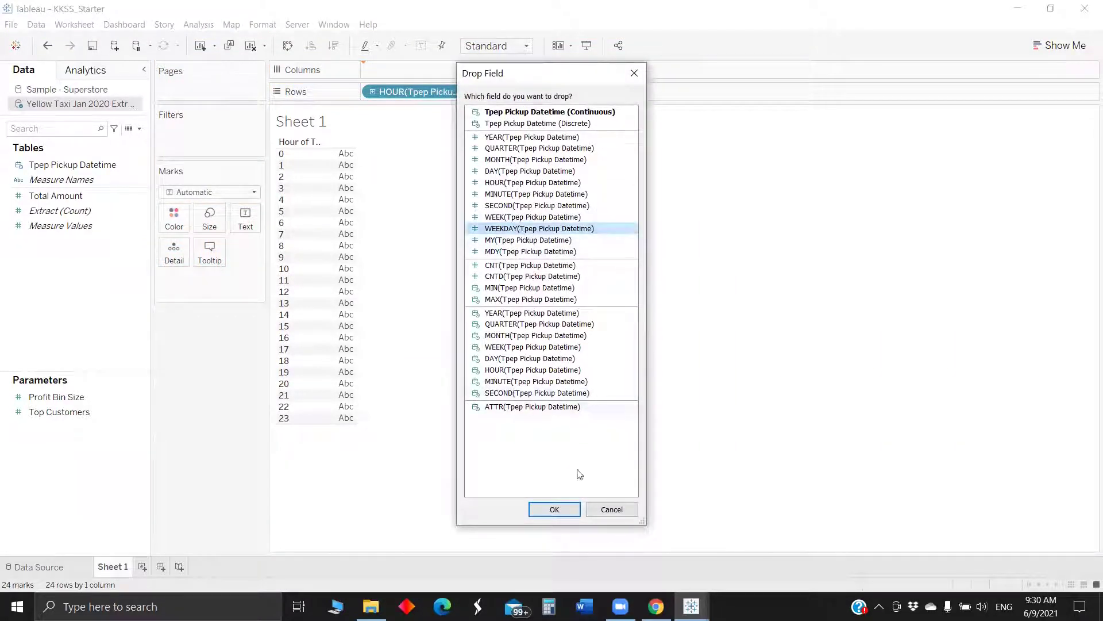
{"action": "left_click", "coordinate": [554, 510]}
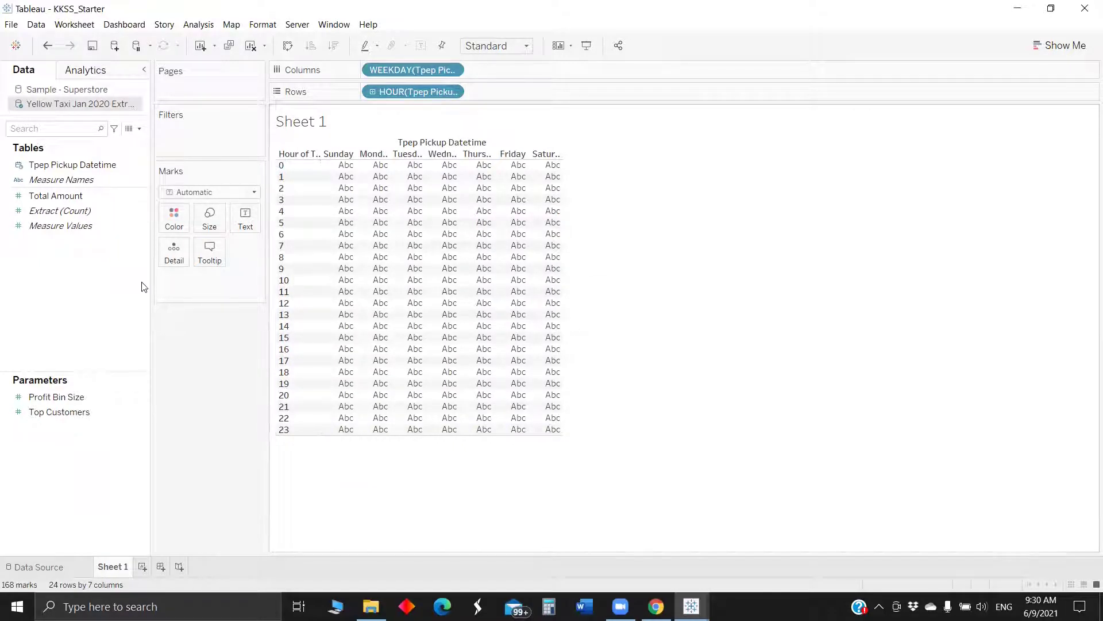
Color the weekday-by-hour cells by Extract (Count) and give them a light border color
{"action": "left_click", "coordinate": [75, 196]}
{"action": "left_click", "coordinate": [87, 212]}
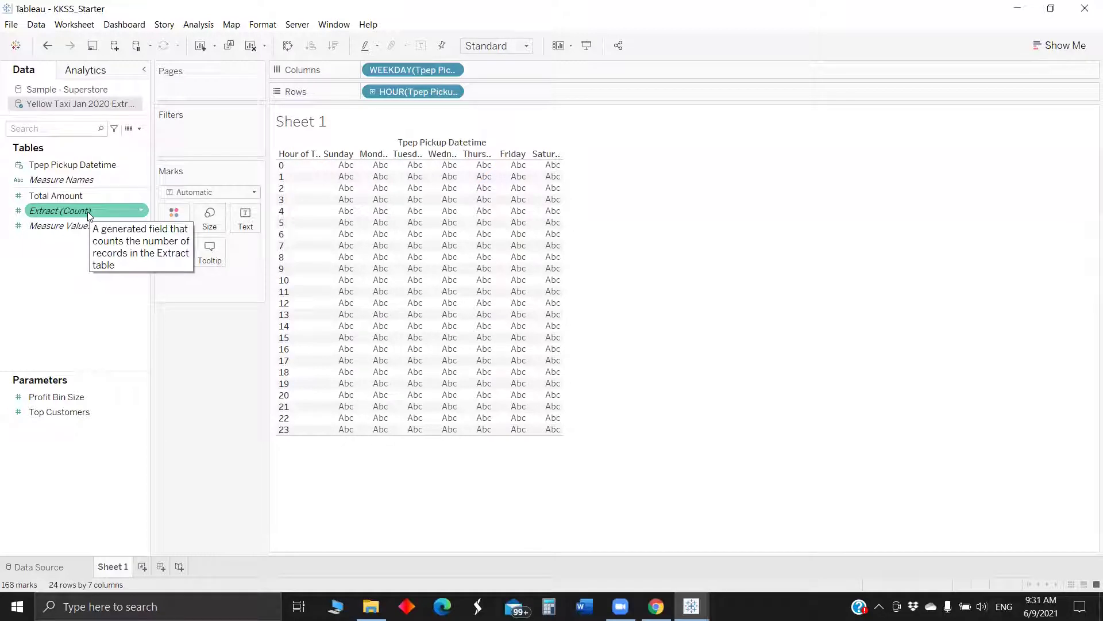
{"action": "left_click_drag", "start_coordinate": [90, 214], "coordinate": [176, 224]}
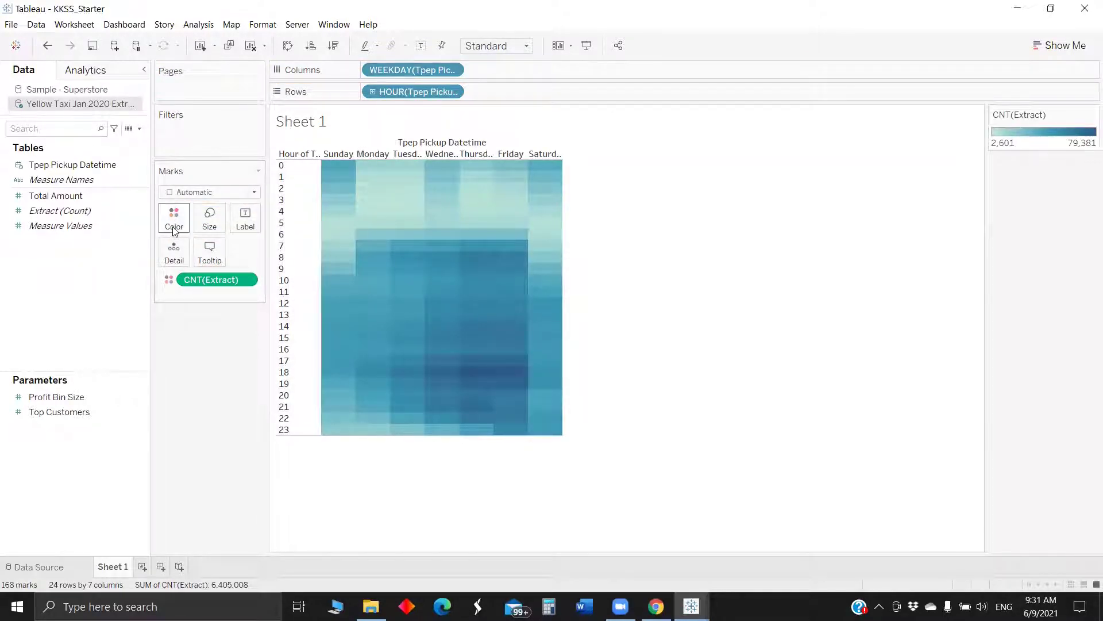
{"action": "left_click", "coordinate": [175, 224]}
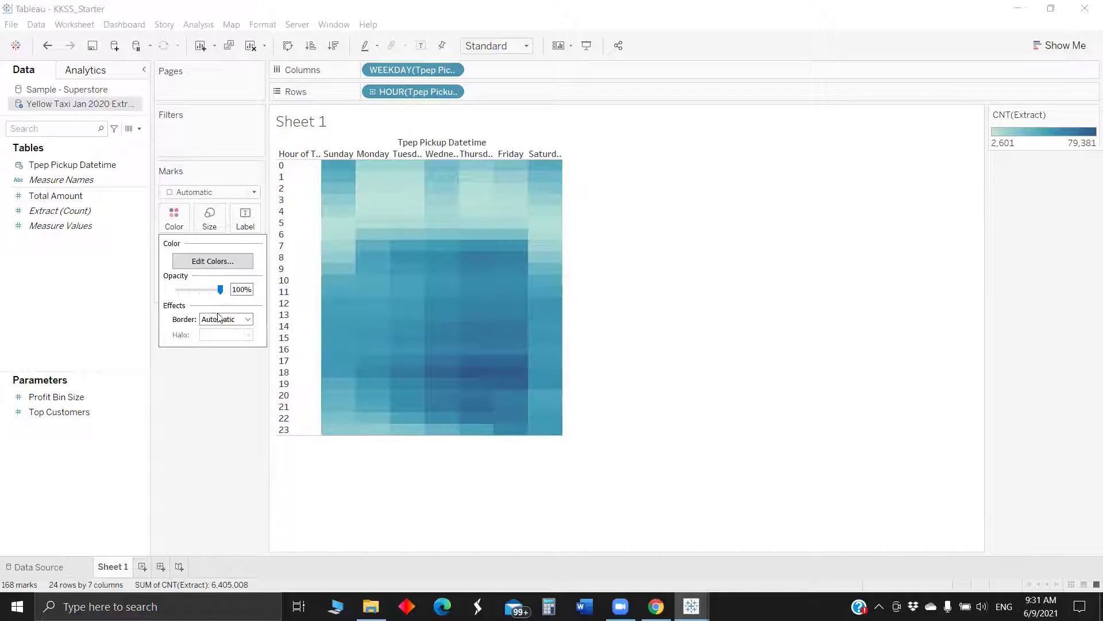
{"action": "left_click", "coordinate": [226, 318]}
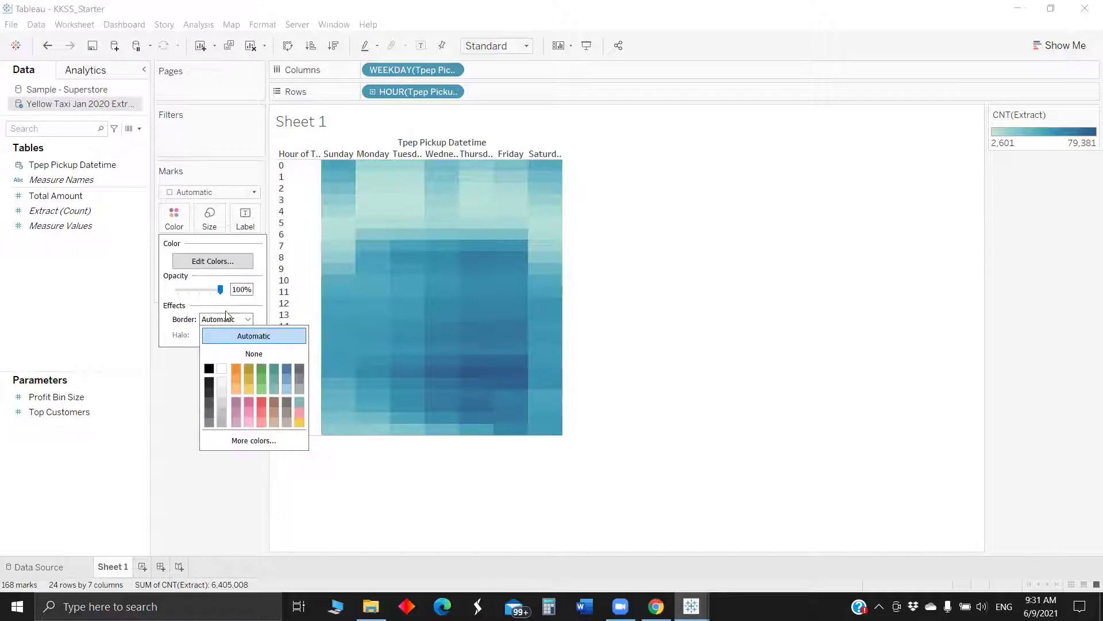
{"action": "left_click", "coordinate": [223, 384]}
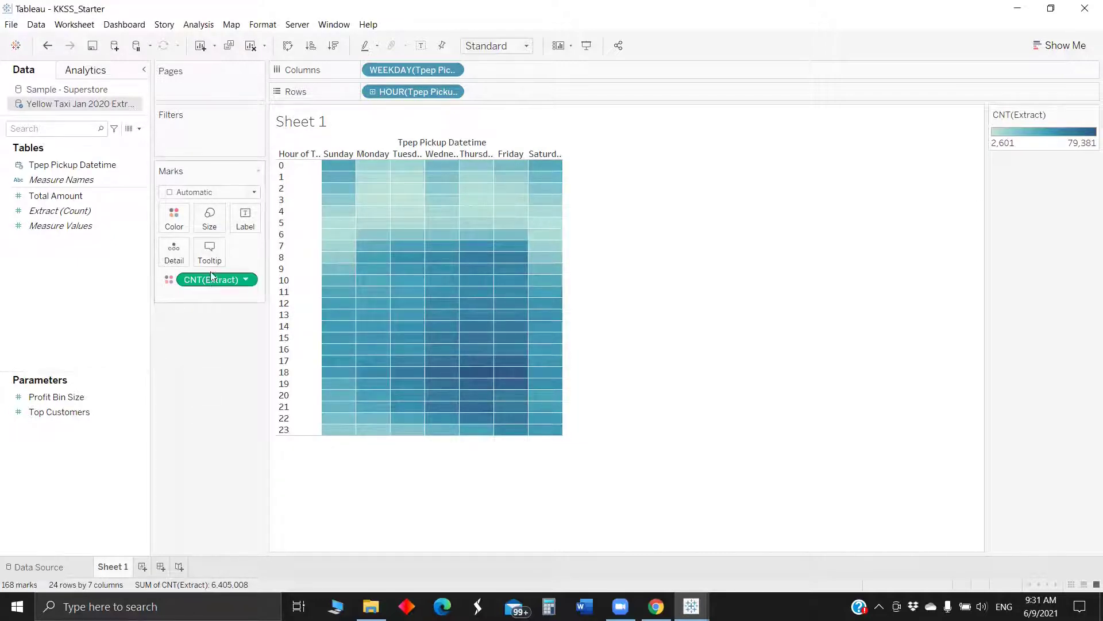
Label the cells with CNT(Extract) and turn the view into a highlight table with the pickup hour on Rows
{"action": "left_click_drag", "start_coordinate": [211, 282], "coordinate": [246, 221]}
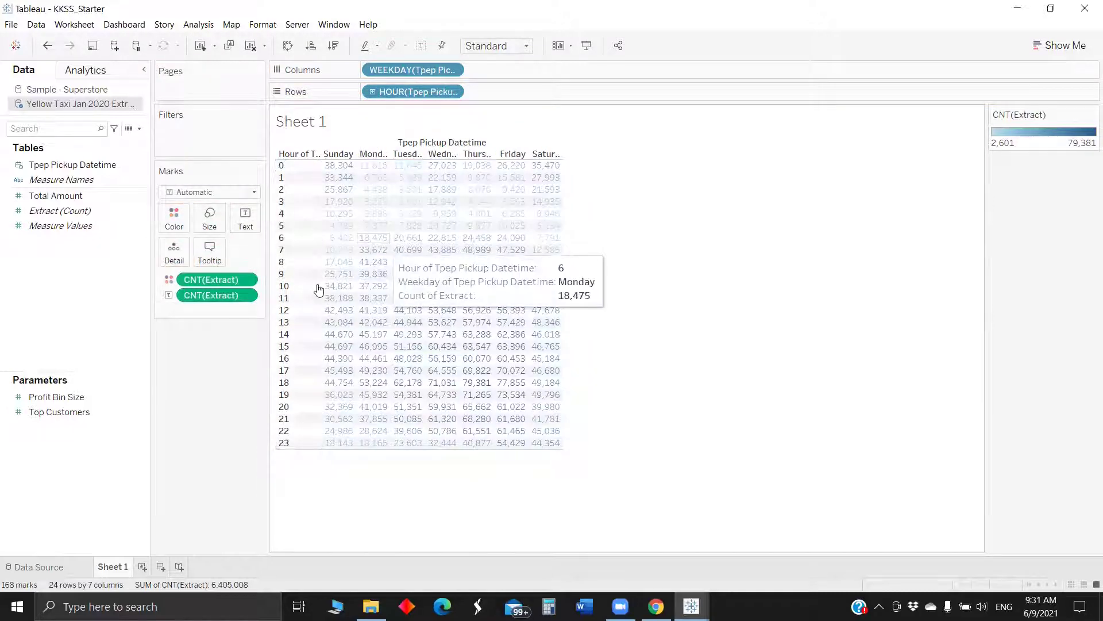
{"action": "left_click", "coordinate": [1052, 47]}
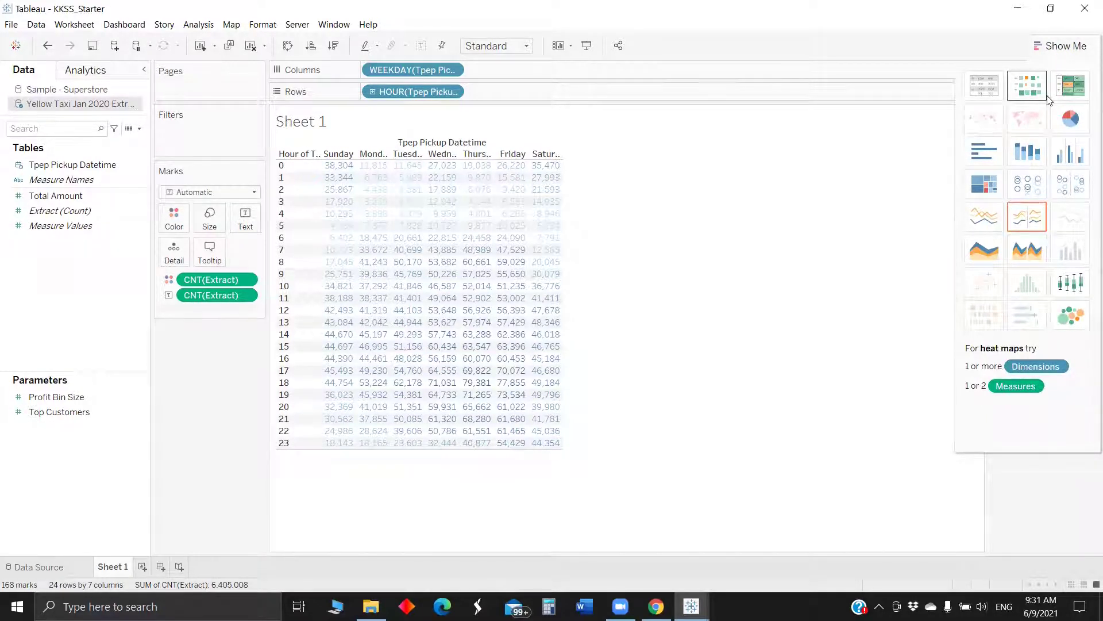
{"action": "left_click", "coordinate": [1085, 86]}
{"action": "left_click_drag", "start_coordinate": [500, 69], "coordinate": [406, 88]}
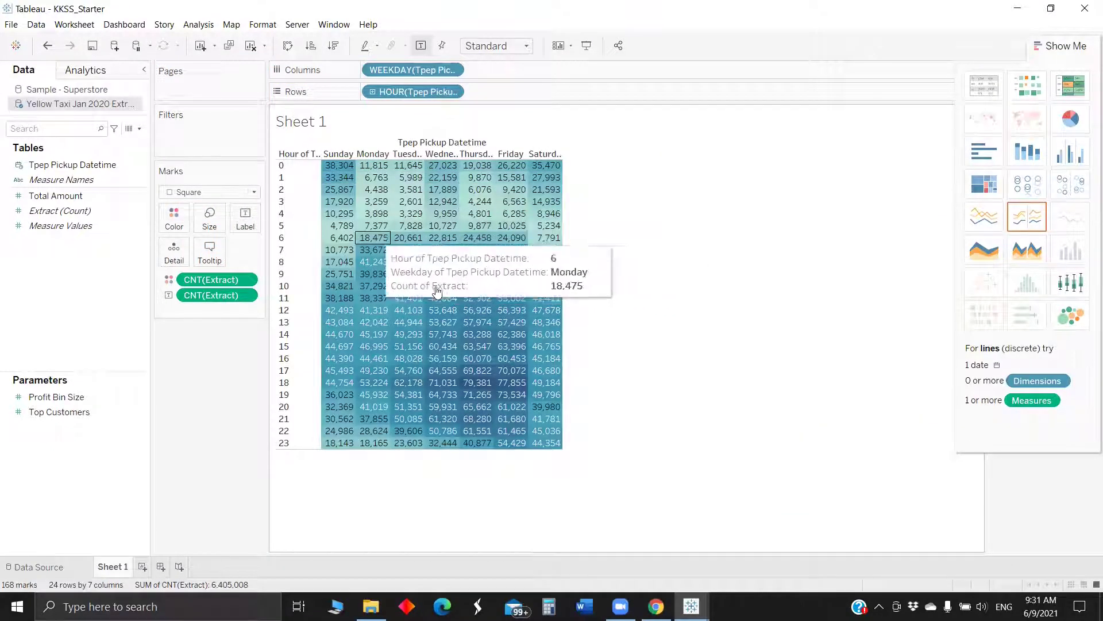
Hide the field labels for both columns and rows in the highlight table
{"action": "right_click", "coordinate": [438, 147]}
{"action": "left_click", "coordinate": [494, 198]}
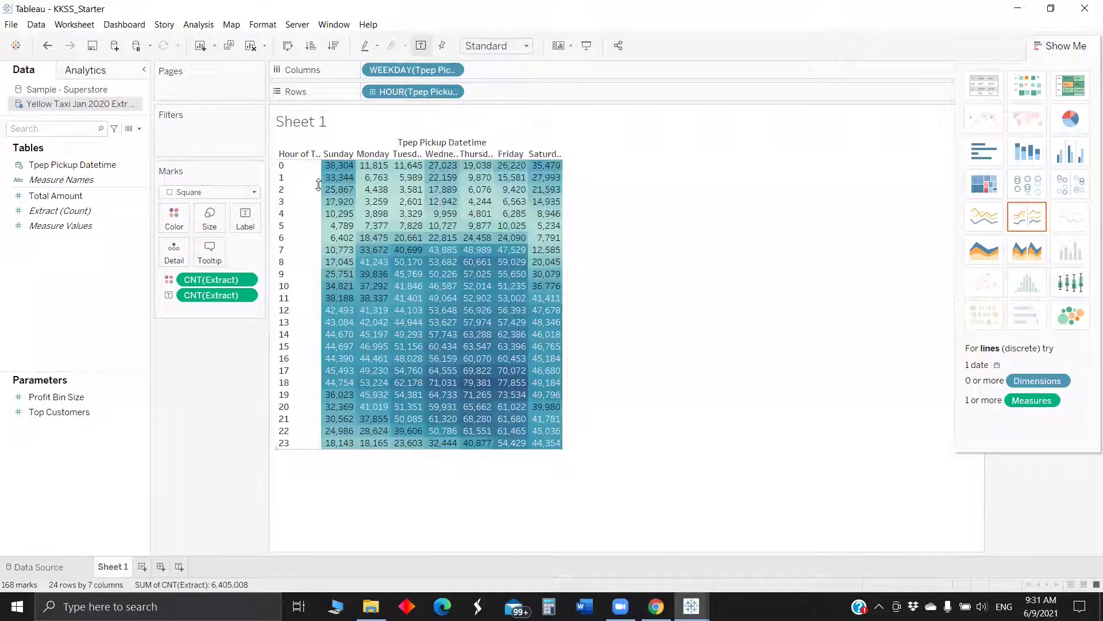
{"action": "right_click", "coordinate": [283, 143]}
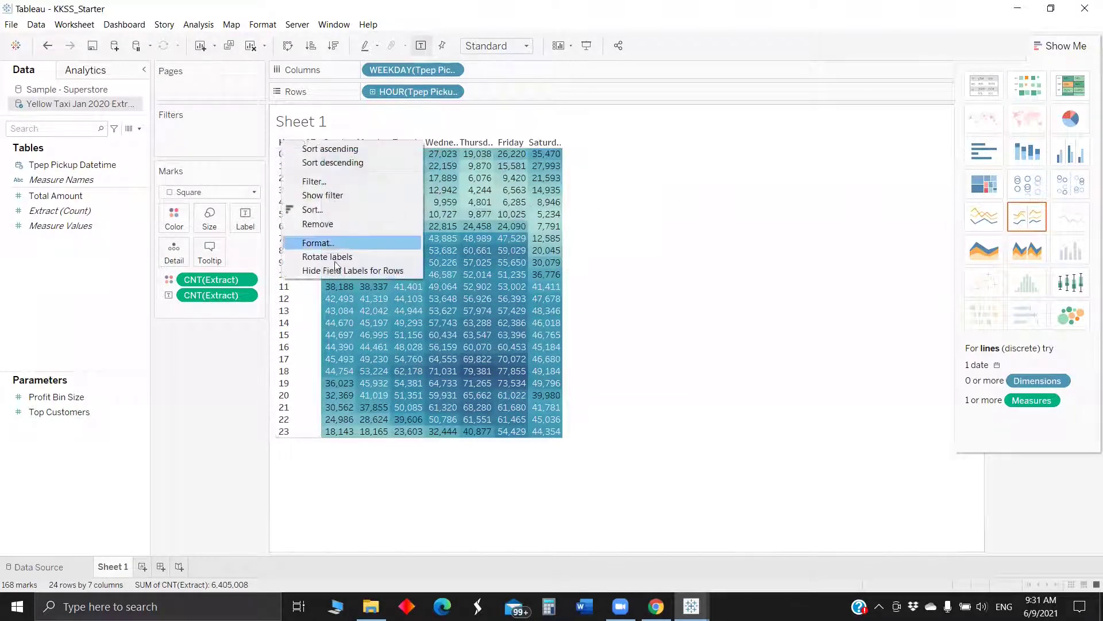
{"action": "left_click", "coordinate": [371, 269]}
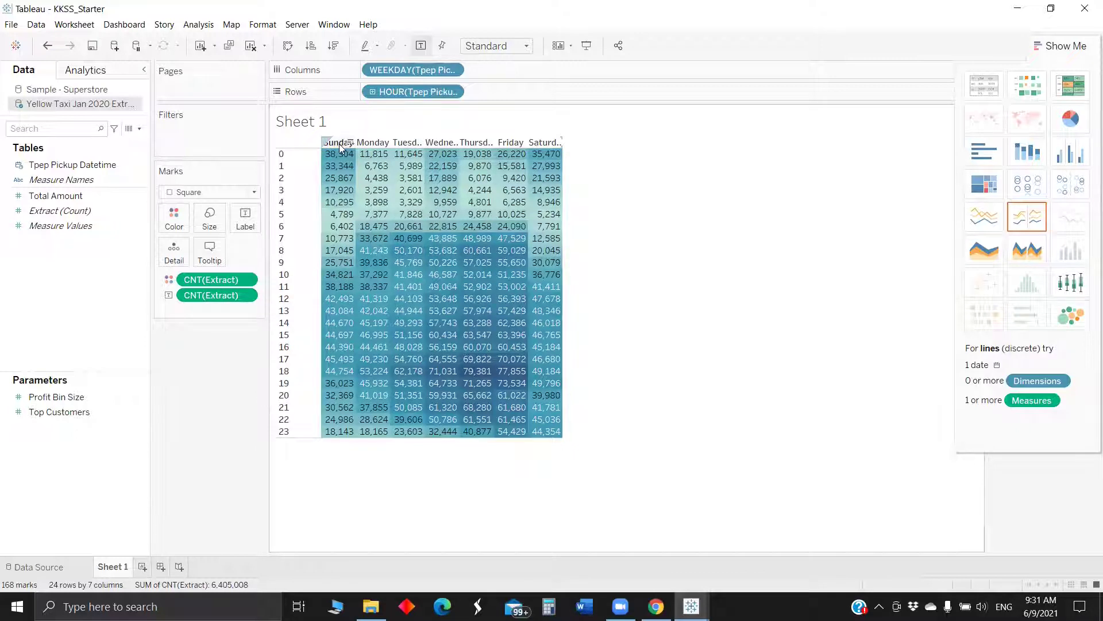
Format the weekday headers to show the day names as abbreviations
{"action": "right_click", "coordinate": [339, 144]}
{"action": "left_click", "coordinate": [388, 203]}
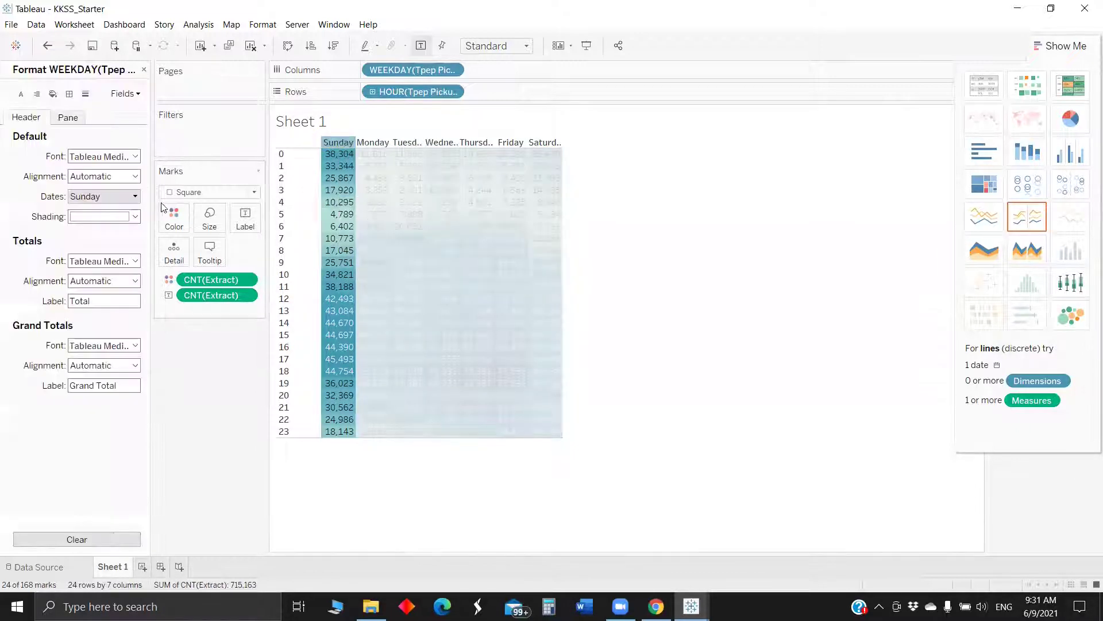
{"action": "left_click", "coordinate": [106, 196]}
{"action": "left_click", "coordinate": [97, 234]}
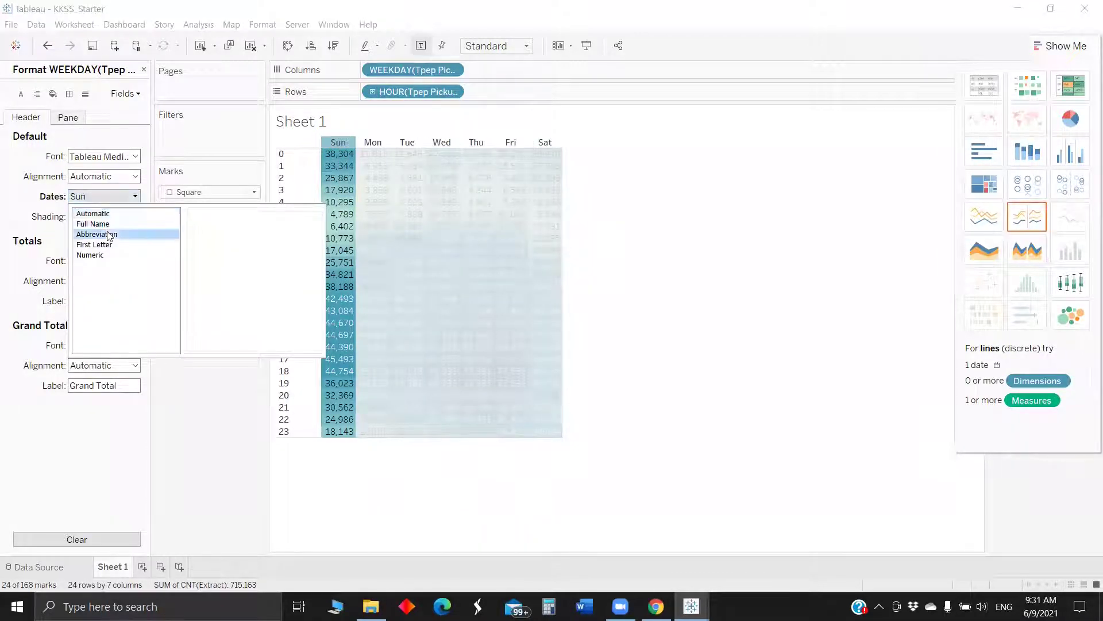
{"action": "left_click", "coordinate": [634, 267]}
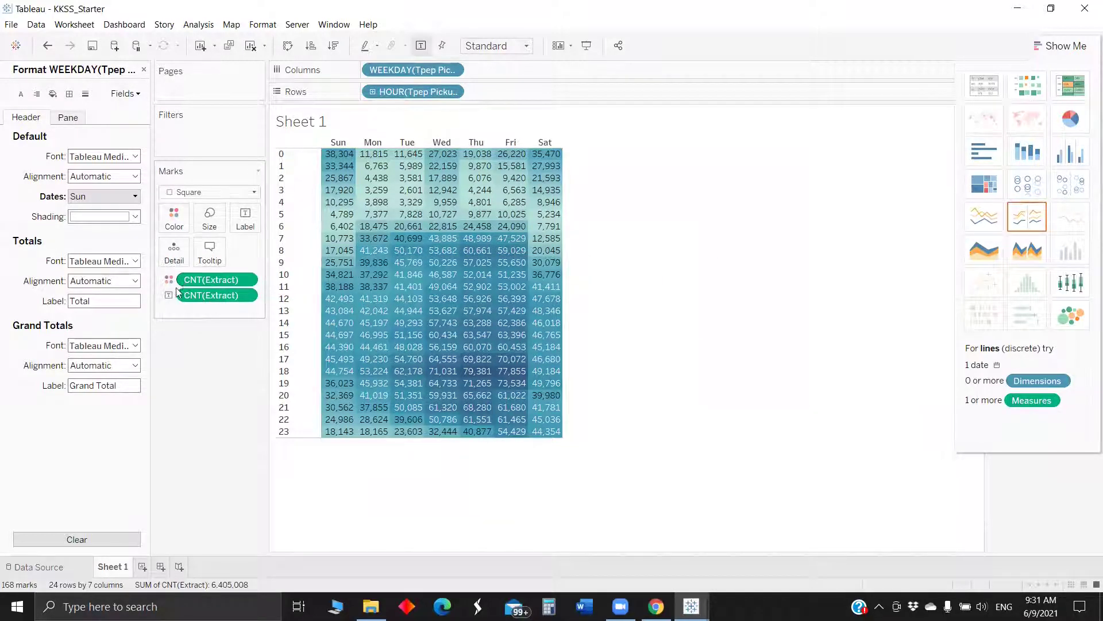
Format the CNT(Extract) cell labels as a custom number in Thousands (K) with 0 decimal places
{"action": "right_click", "coordinate": [217, 293]}
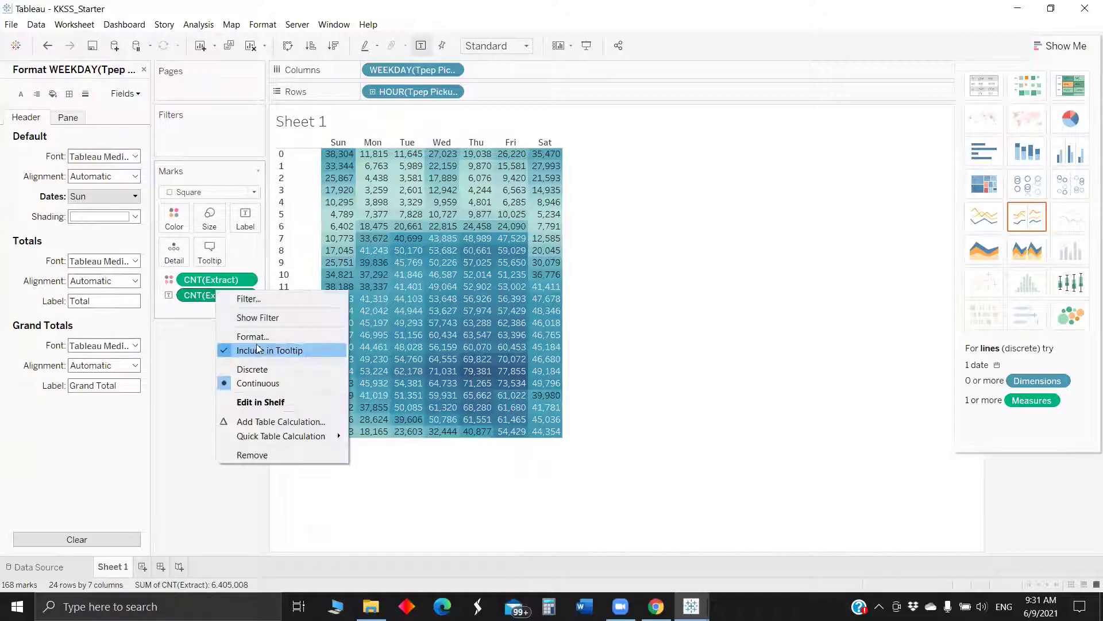
{"action": "left_click", "coordinate": [248, 338]}
{"action": "left_click", "coordinate": [92, 196]}
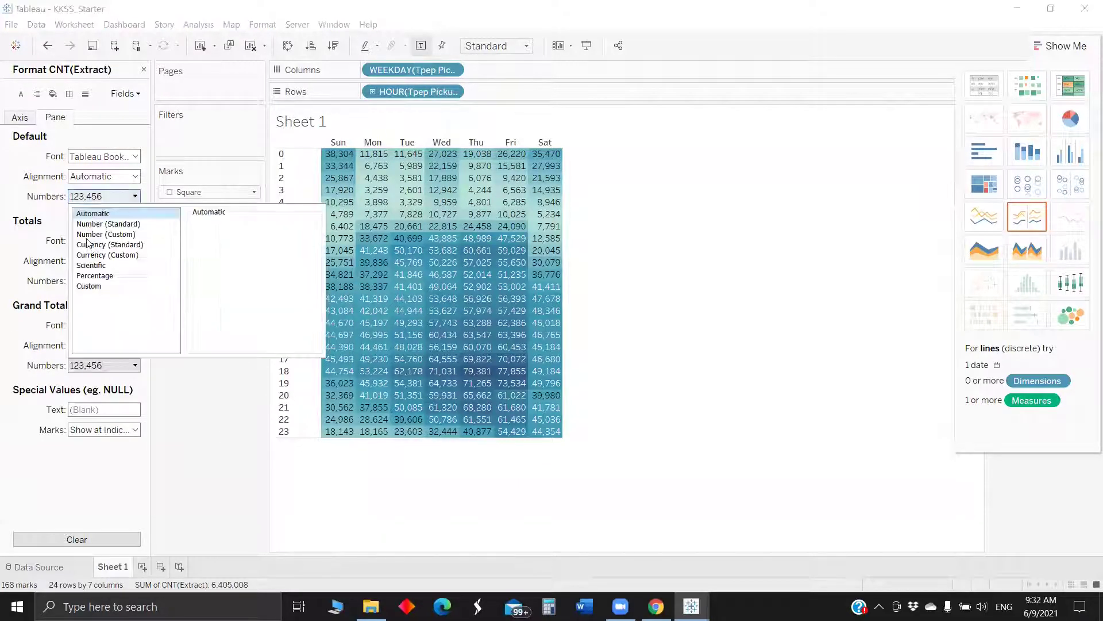
{"action": "left_click", "coordinate": [112, 234]}
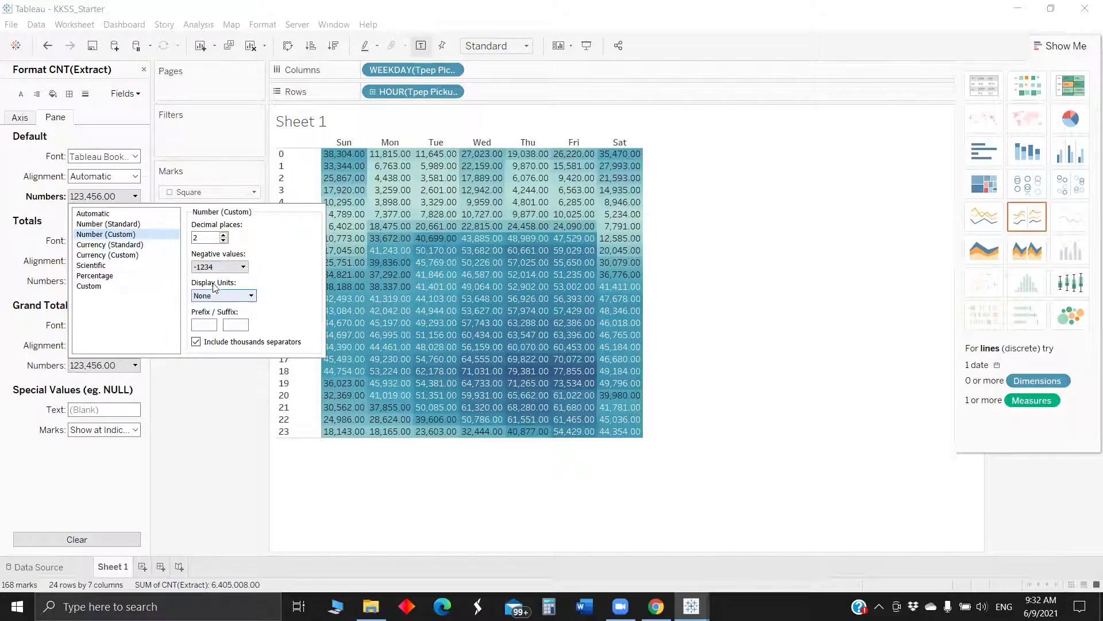
{"action": "left_click", "coordinate": [223, 295]}
{"action": "left_click", "coordinate": [221, 305]}
{"action": "left_click", "coordinate": [223, 240]}
{"action": "left_click", "coordinate": [223, 241]}
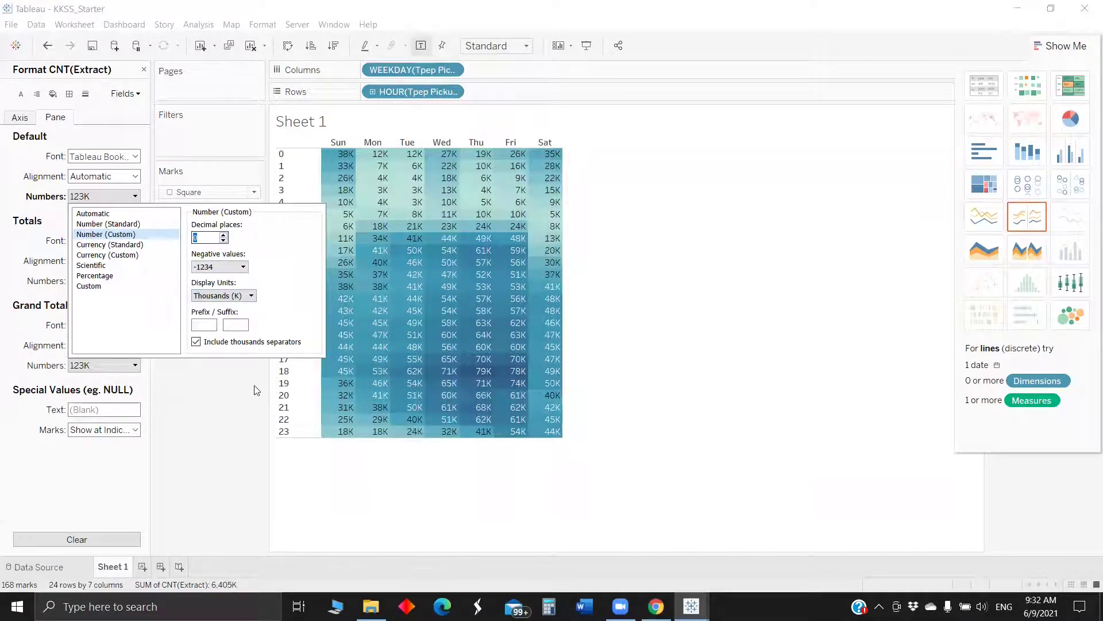
Duplicate the Sheet 1 highlight table as a new worksheet
{"action": "left_click", "coordinate": [231, 407]}
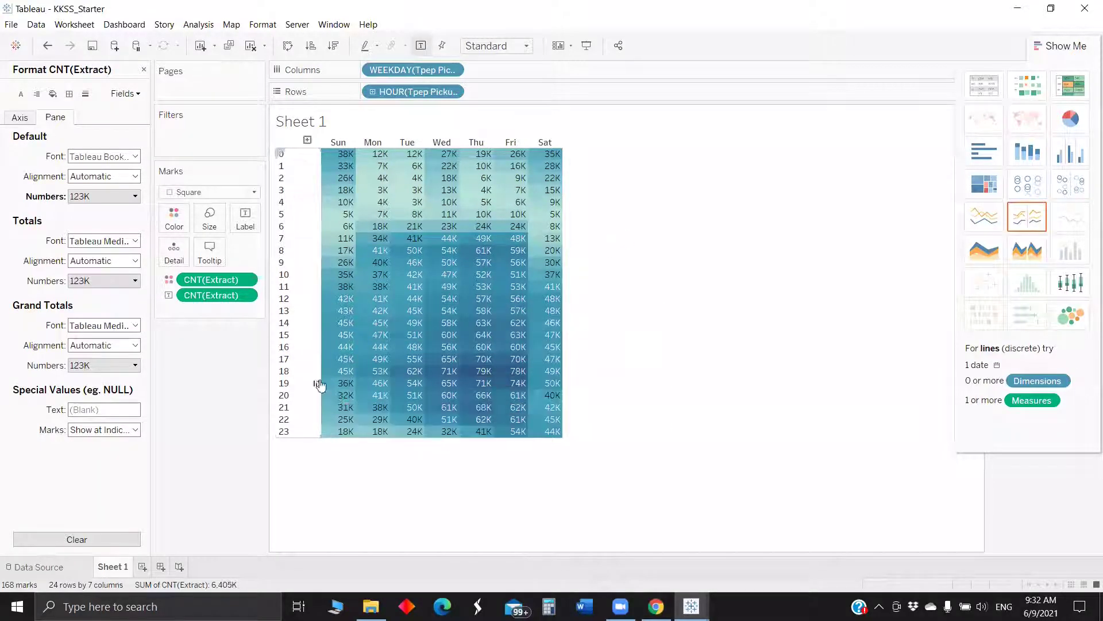
{"action": "right_click", "coordinate": [104, 570]}
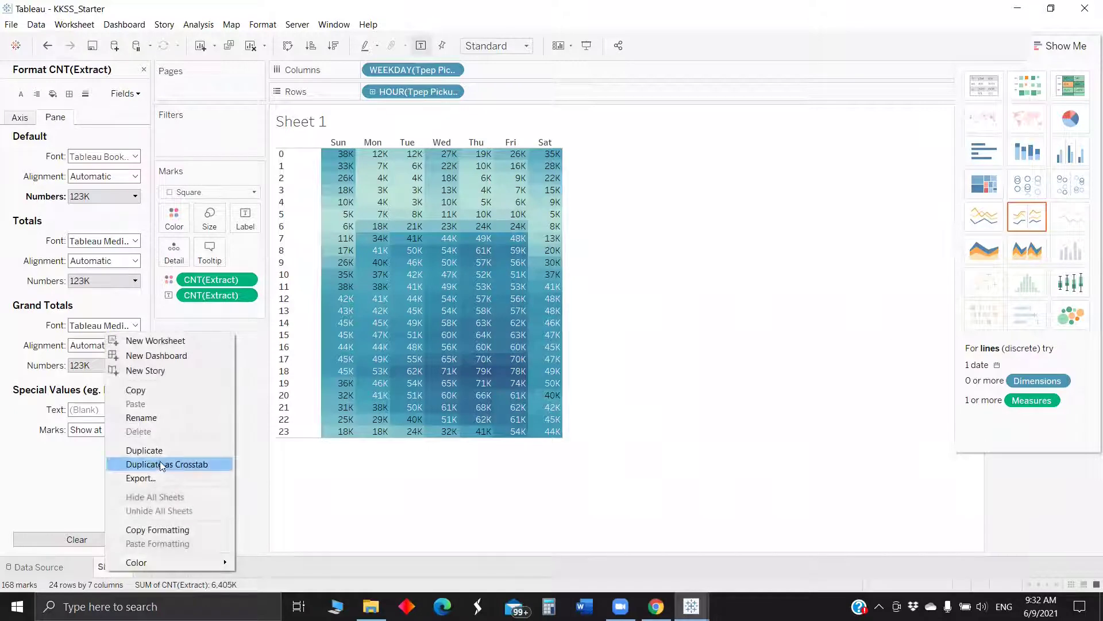
{"action": "left_click", "coordinate": [145, 451]}
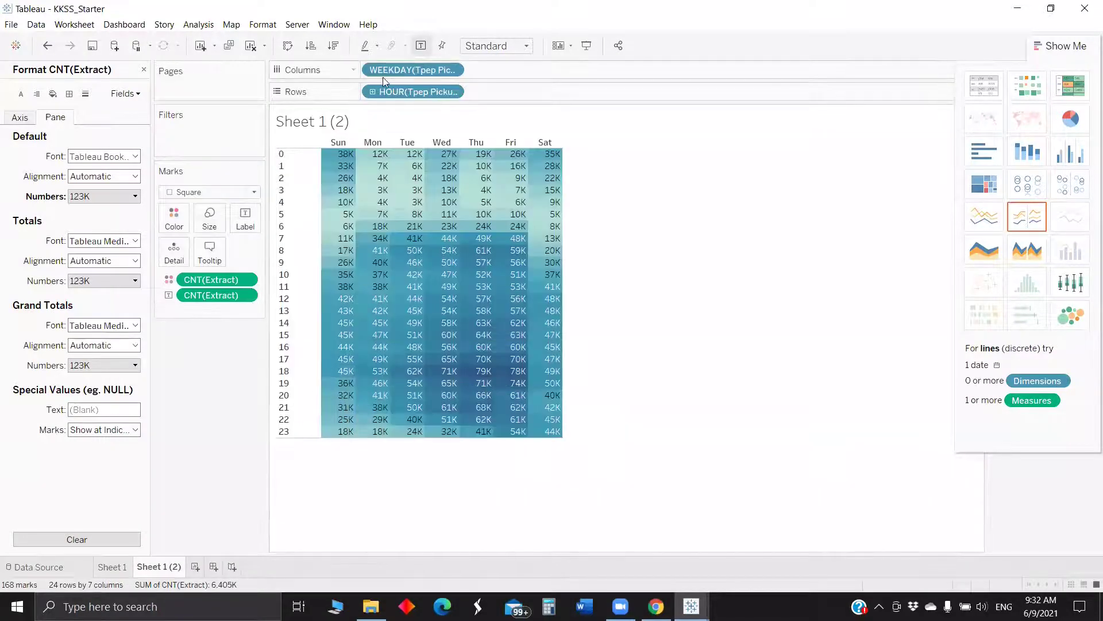
Replace the weekday on Columns with CNT(Extract) in Sheet 1 (2) and set the mark type to Bar
{"action": "left_click", "coordinate": [393, 74]}
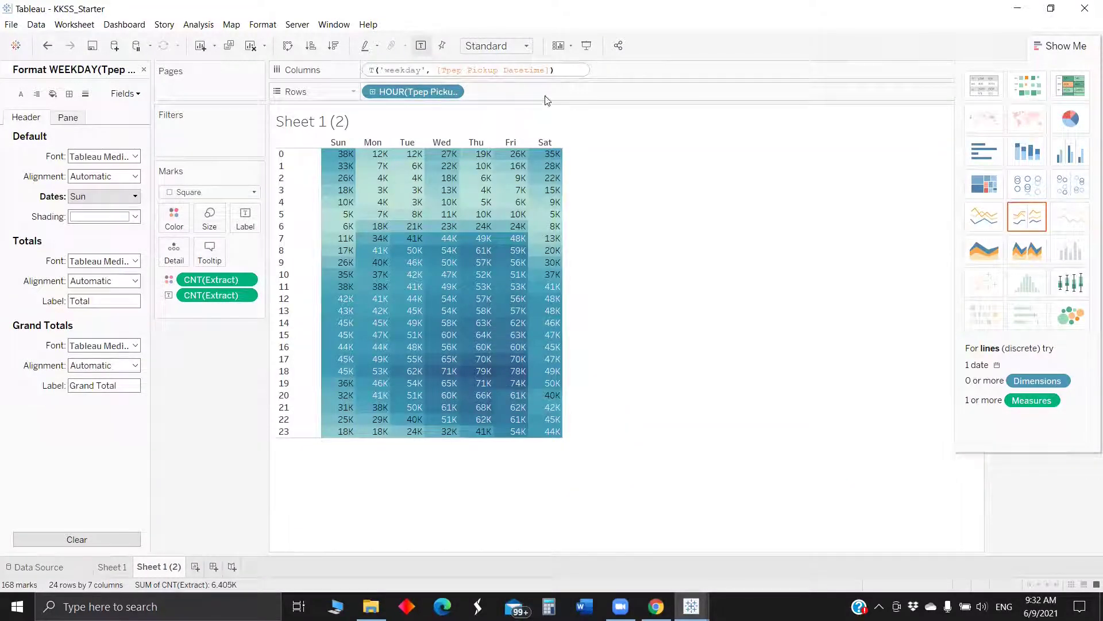
{"action": "left_click_drag", "start_coordinate": [416, 71], "coordinate": [222, 374]}
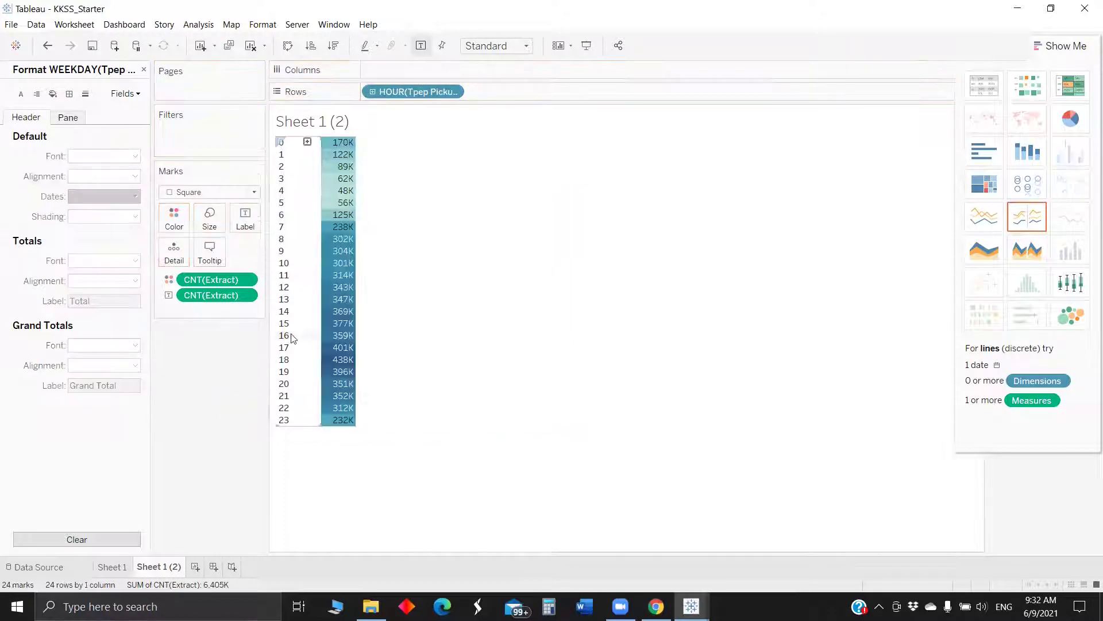
{"action": "left_click_drag", "start_coordinate": [213, 303], "coordinate": [415, 73]}
{"action": "left_click", "coordinate": [229, 192]}
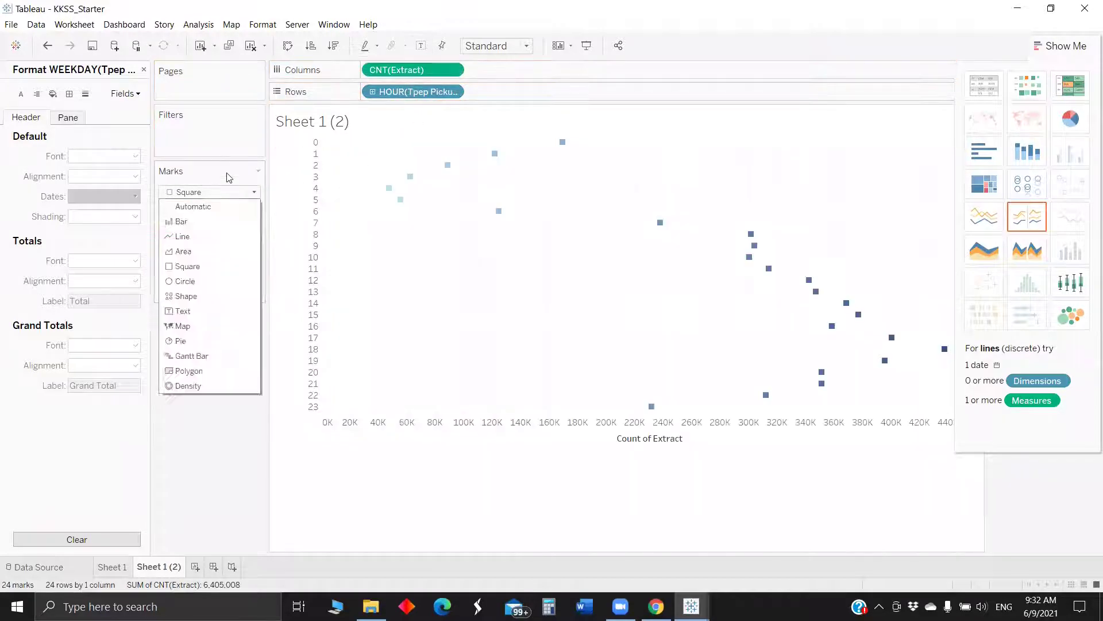
{"action": "left_click", "coordinate": [207, 223]}
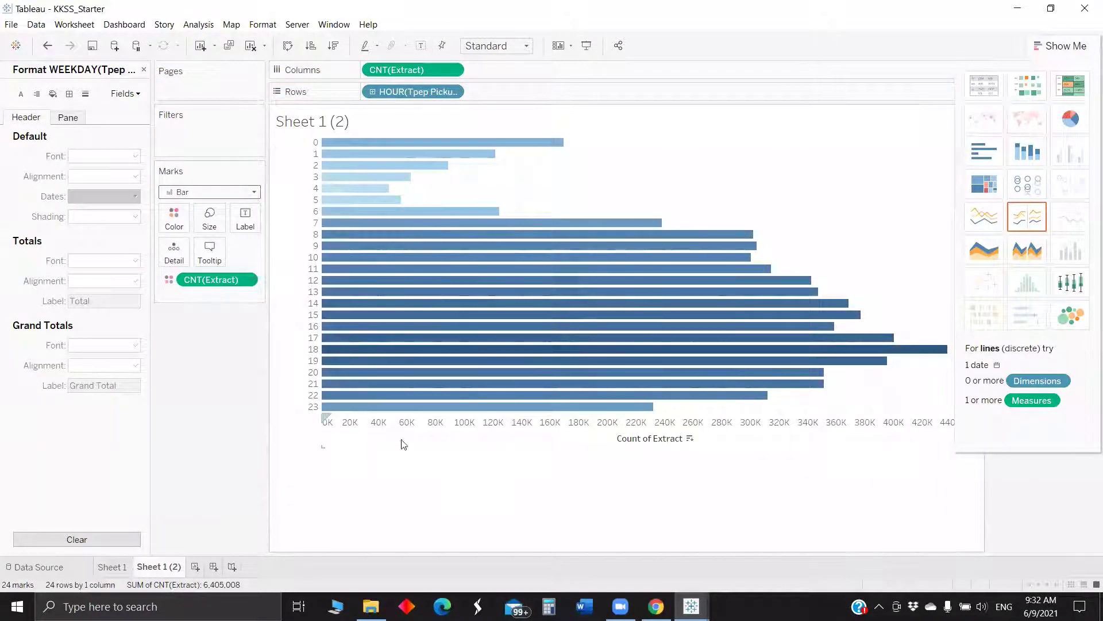
In a duplicate of Sheet 1 (2), remove the pickup hour and move CNT(Extract) to Rows
{"action": "right_click", "coordinate": [161, 568]}
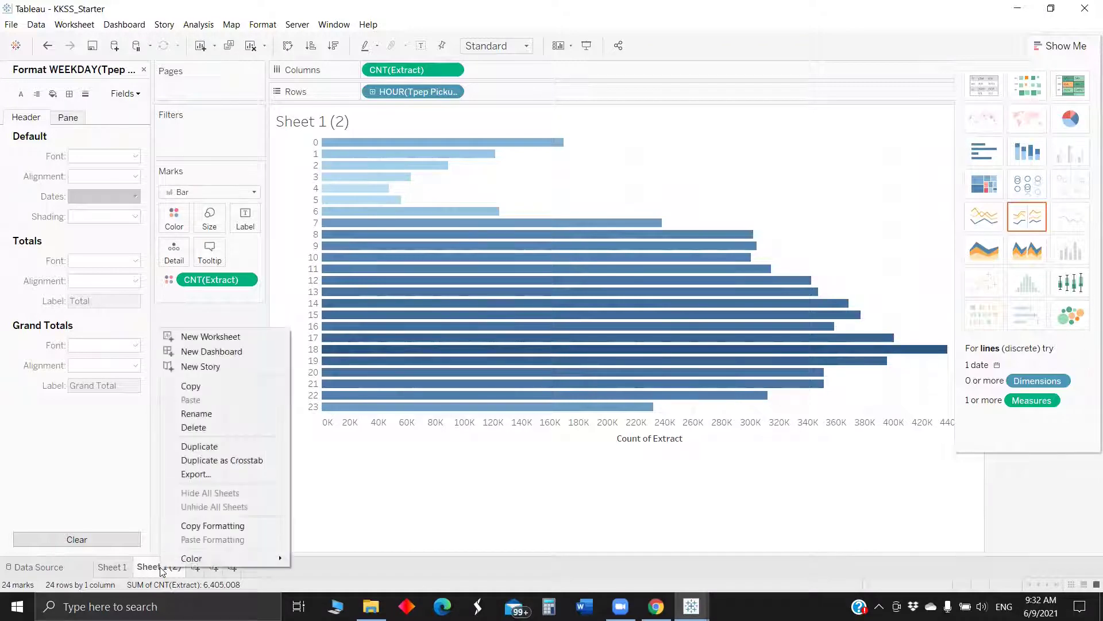
{"action": "left_click", "coordinate": [242, 446]}
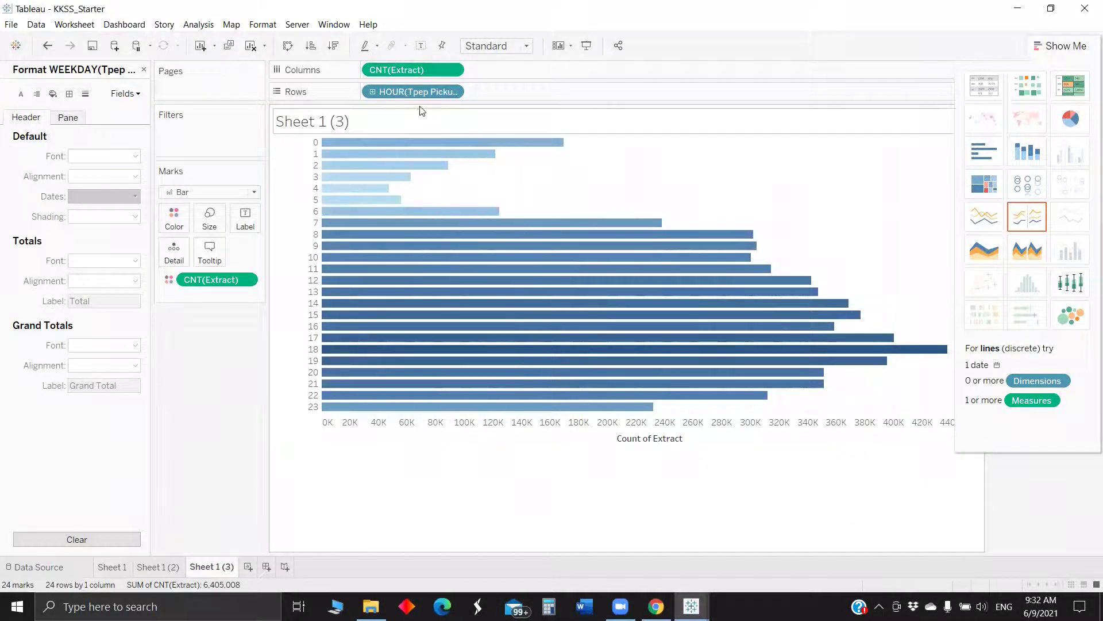
{"action": "left_click", "coordinate": [452, 92]}
{"action": "left_click", "coordinate": [452, 92]}
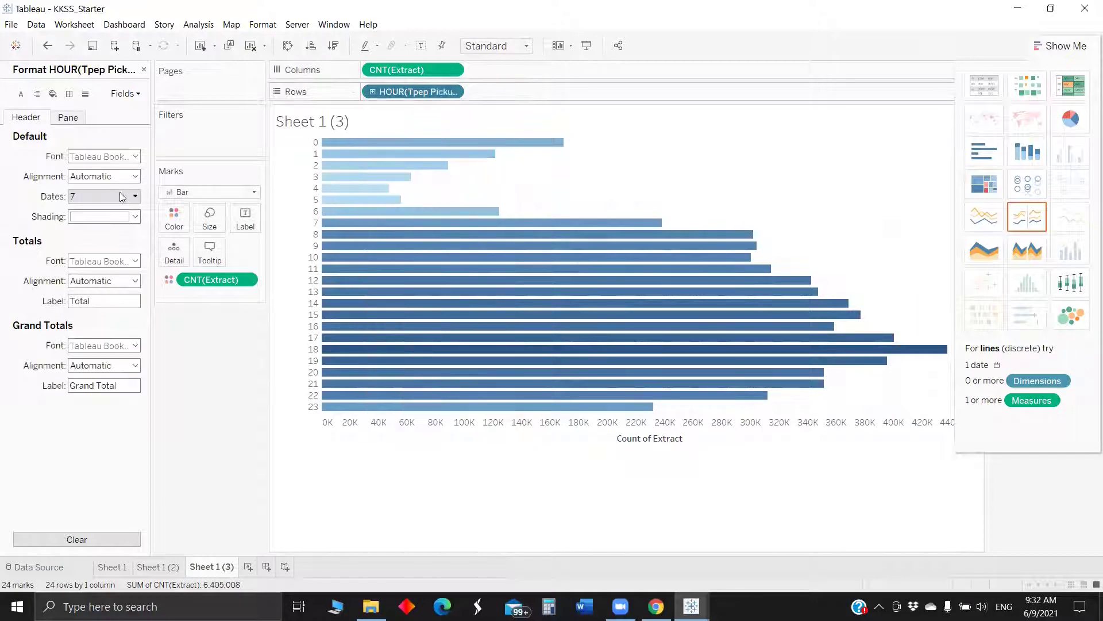
{"action": "left_click_drag", "start_coordinate": [452, 92], "coordinate": [208, 379]}
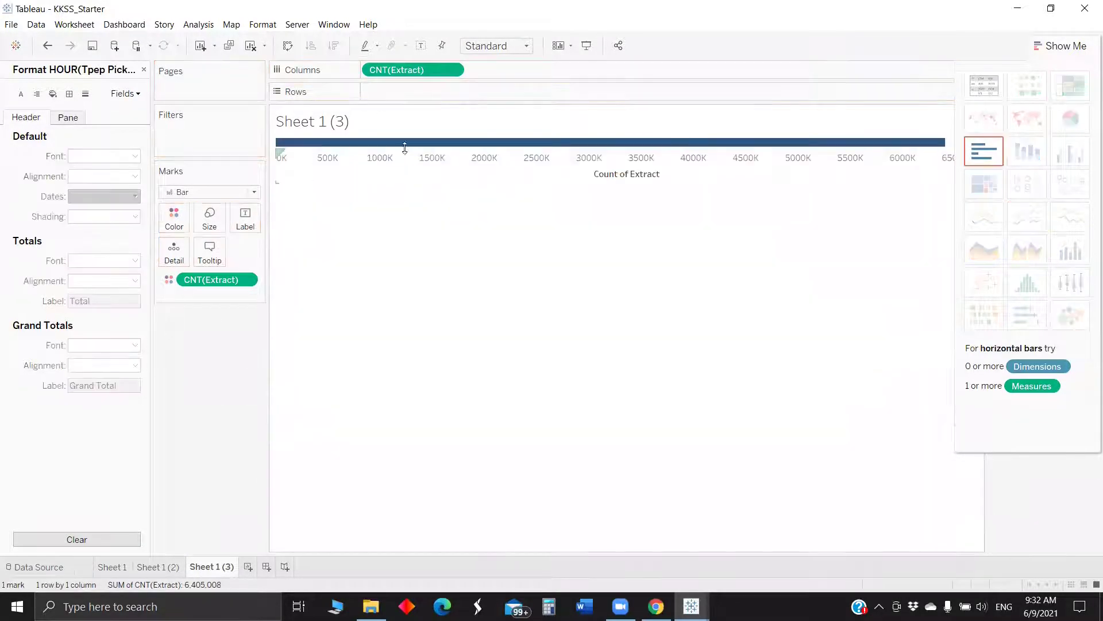
{"action": "left_click_drag", "start_coordinate": [396, 70], "coordinate": [398, 90]}
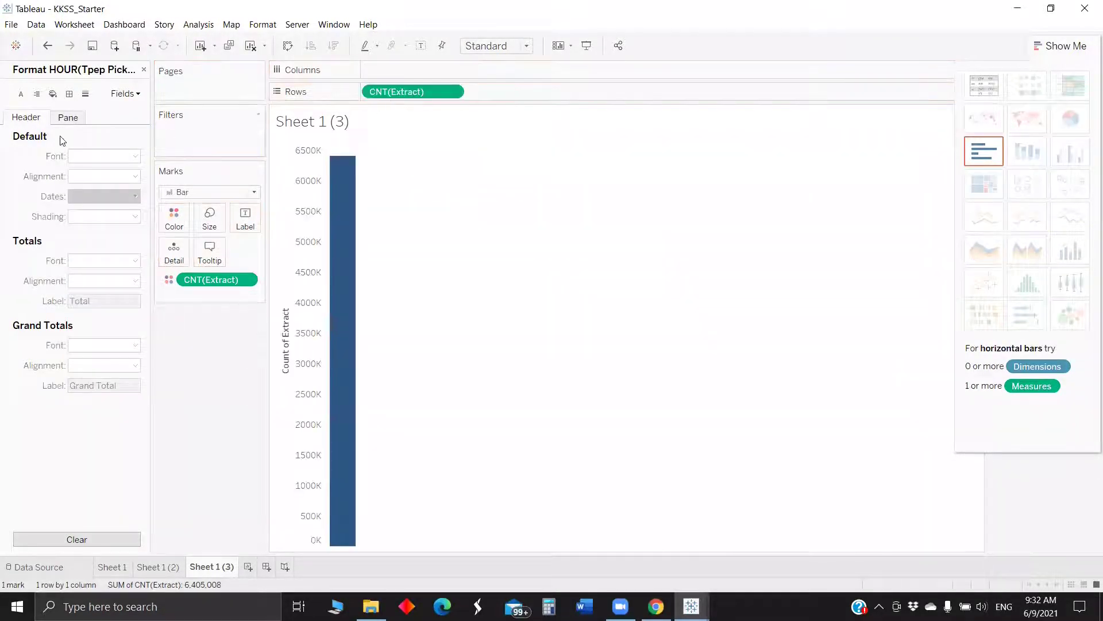
Add Tpep Pickup Datetime to Columns as the discrete WEEKDAY date part
{"action": "left_click", "coordinate": [144, 70]}
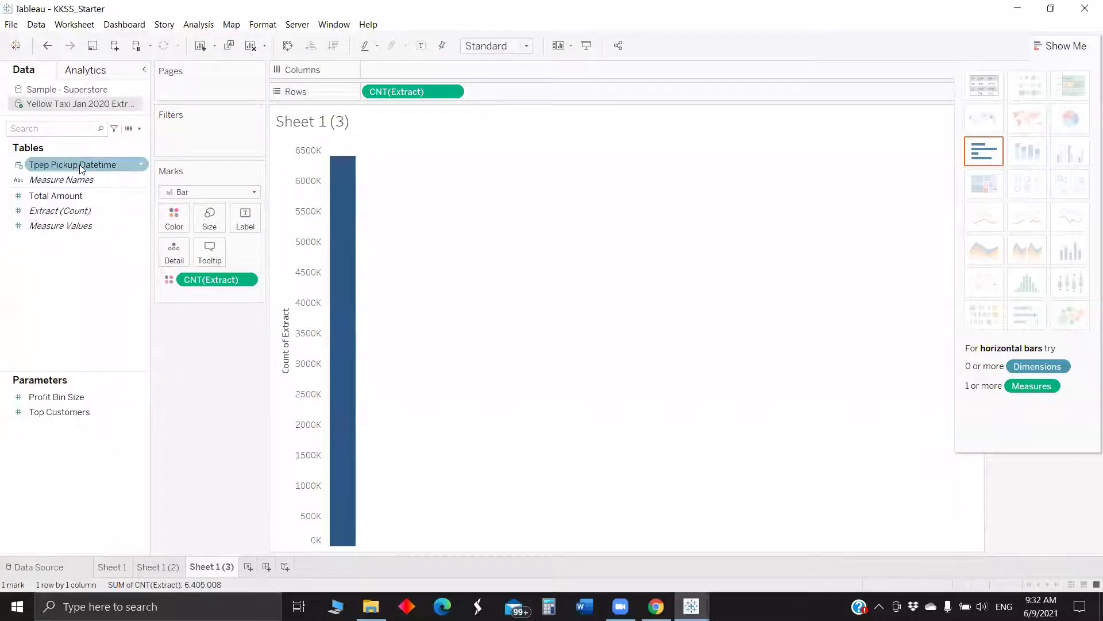
{"action": "left_click_drag", "start_coordinate": [75, 165], "coordinate": [420, 73]}
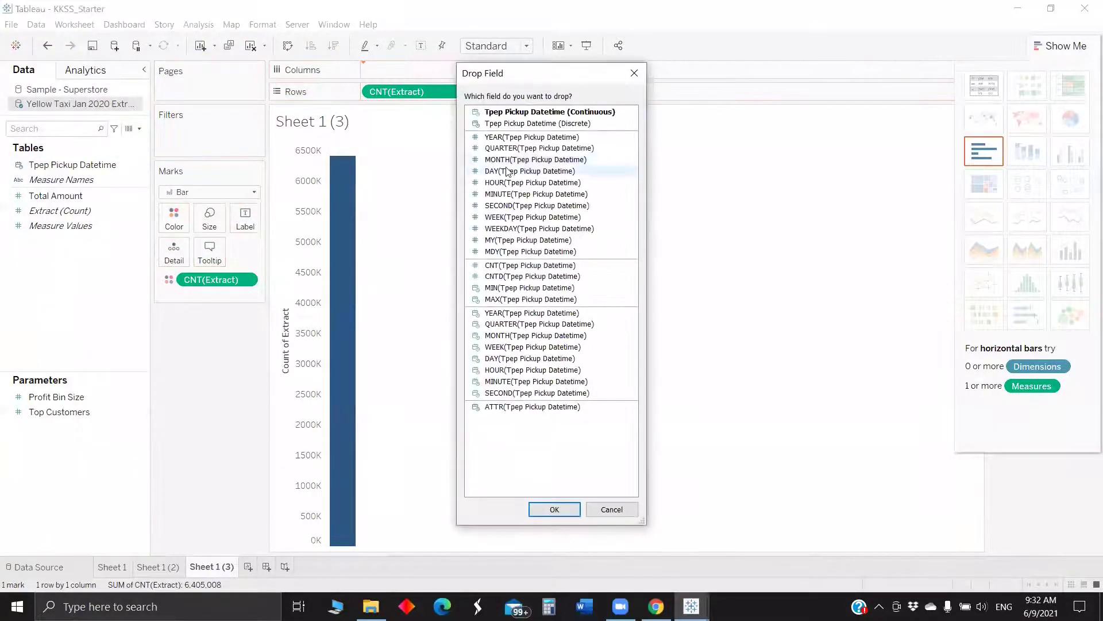
{"action": "left_click", "coordinate": [532, 228]}
{"action": "left_click", "coordinate": [544, 508]}
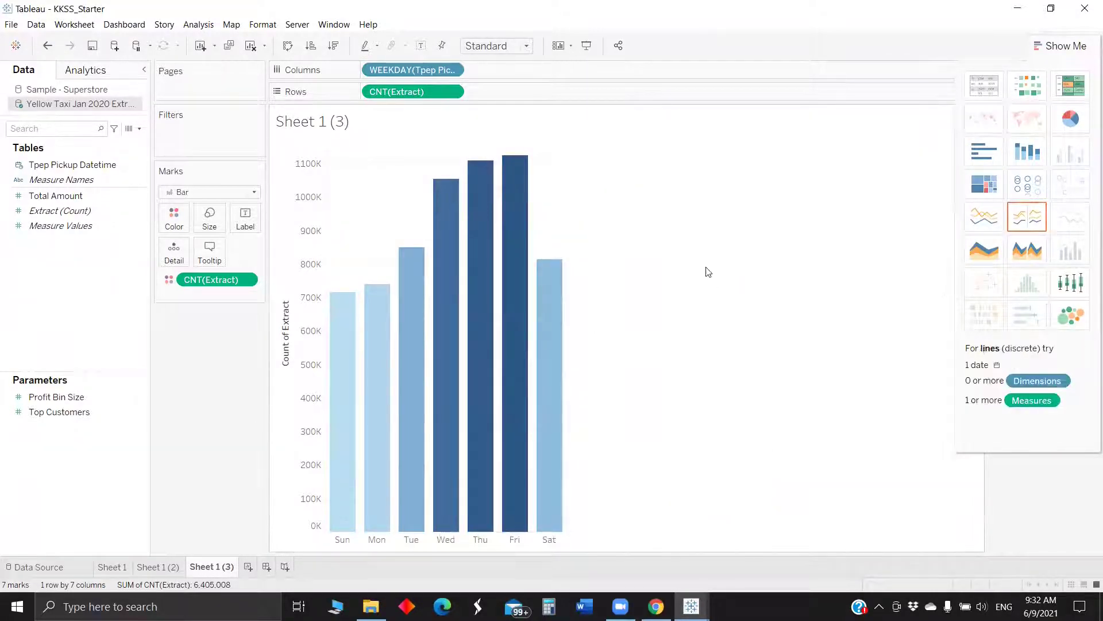
Create a new dashboard and set its fixed width to 600 px
{"action": "left_click", "coordinate": [267, 568]}
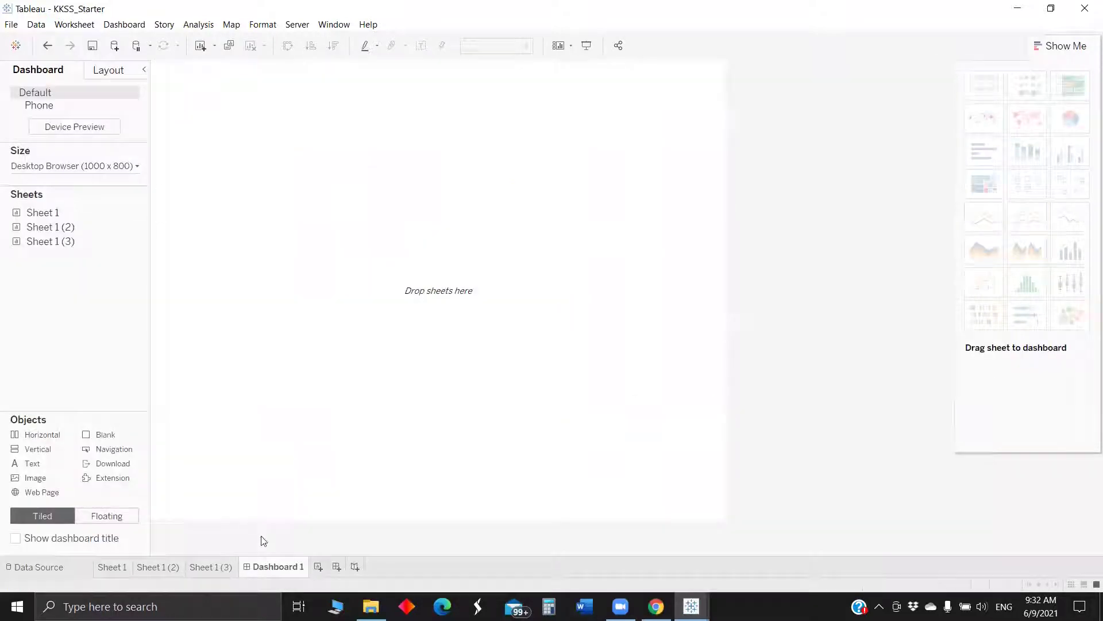
{"action": "left_click", "coordinate": [91, 167]}
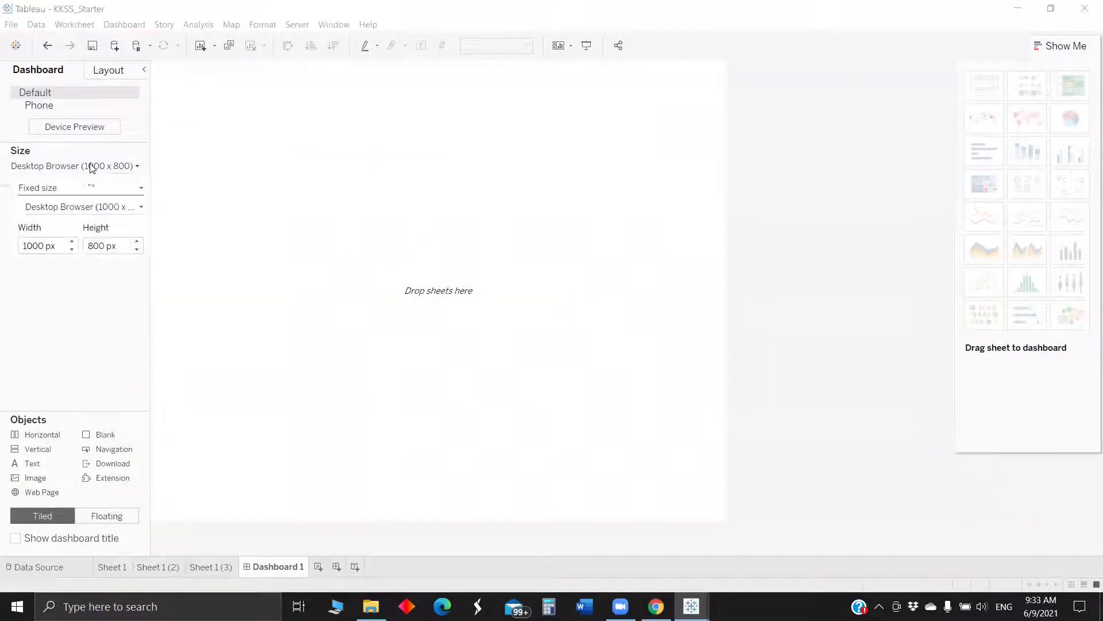
{"action": "double_click", "coordinate": [30, 245]}
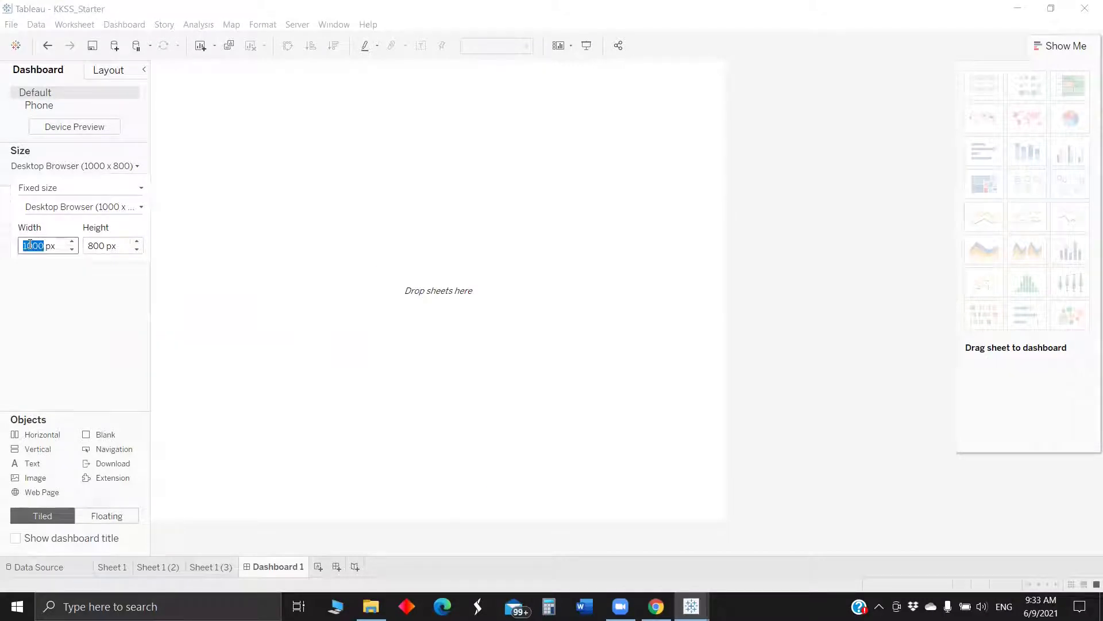
{"action": "type", "text": "600"}
{"action": "key", "text": "Return"}
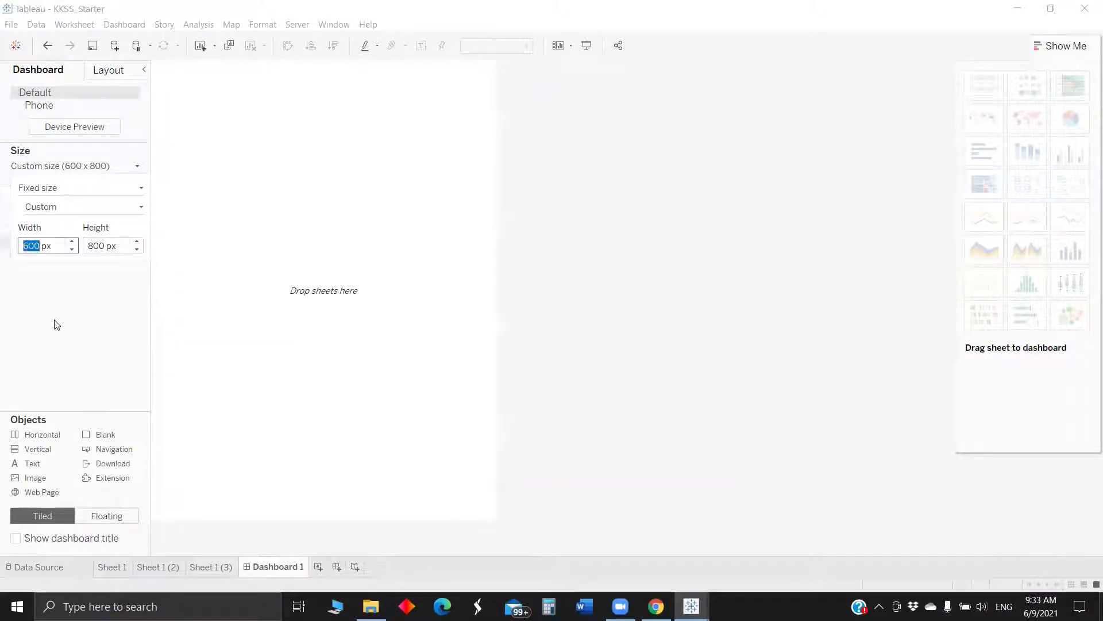
{"action": "left_click", "coordinate": [62, 320]}
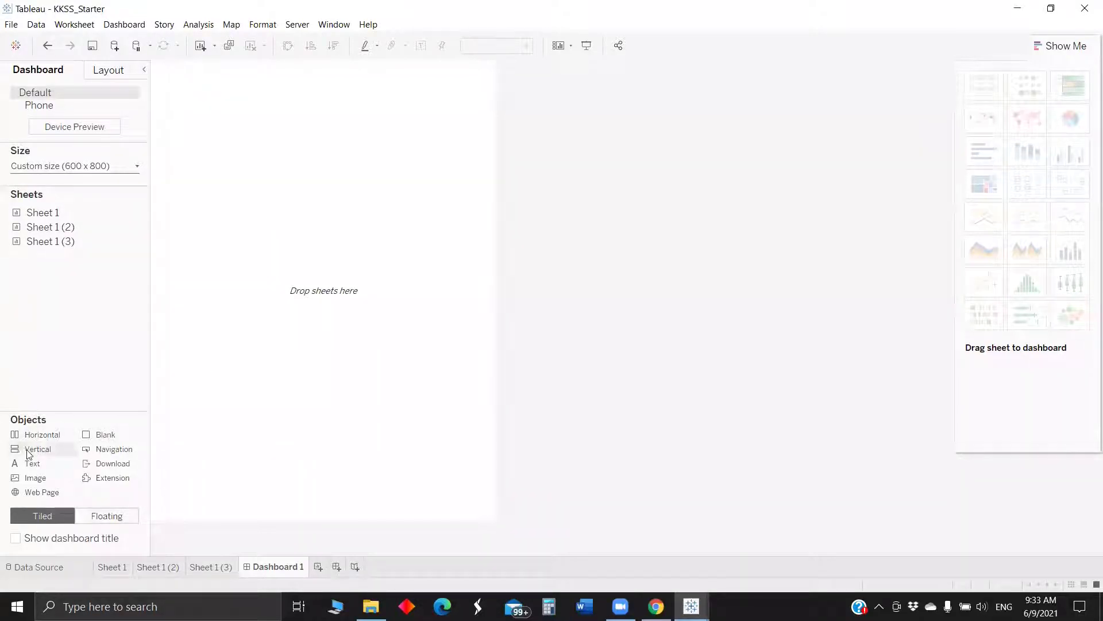
Build a vertical container with a horizontal container above a blank, and place Sheet 1 (3) in the upper half
{"action": "left_click_drag", "start_coordinate": [271, 384], "coordinate": [260, 384]}
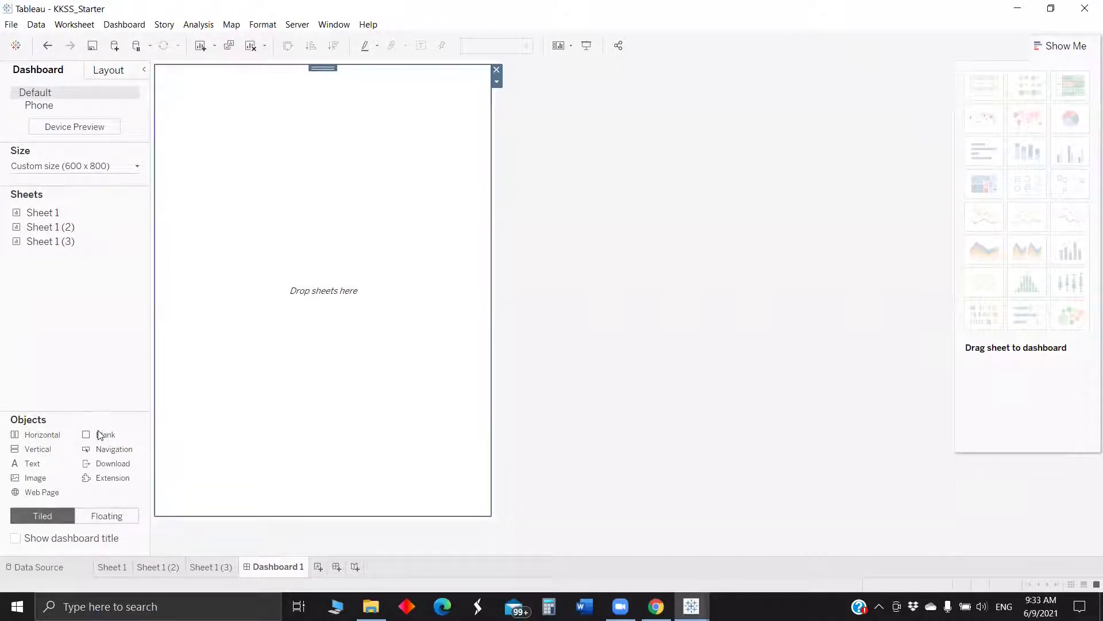
{"action": "left_click_drag", "start_coordinate": [99, 435], "coordinate": [275, 435]}
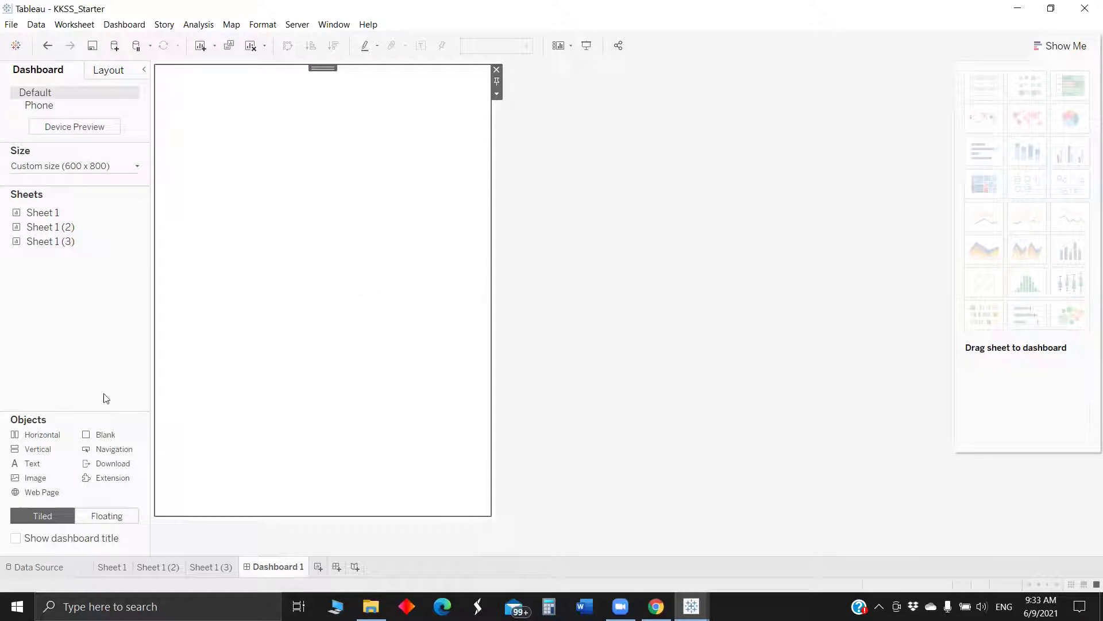
{"action": "left_click_drag", "start_coordinate": [40, 435], "coordinate": [291, 177]}
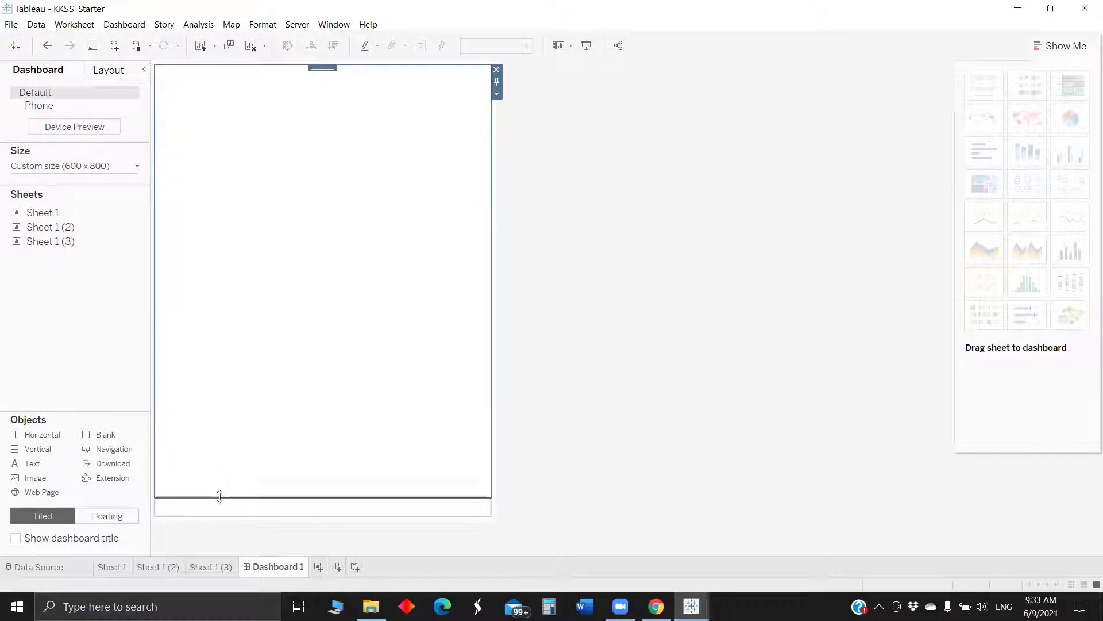
{"action": "left_click_drag", "start_coordinate": [218, 495], "coordinate": [320, 258]}
{"action": "mouse_move", "coordinate": [87, 231]}
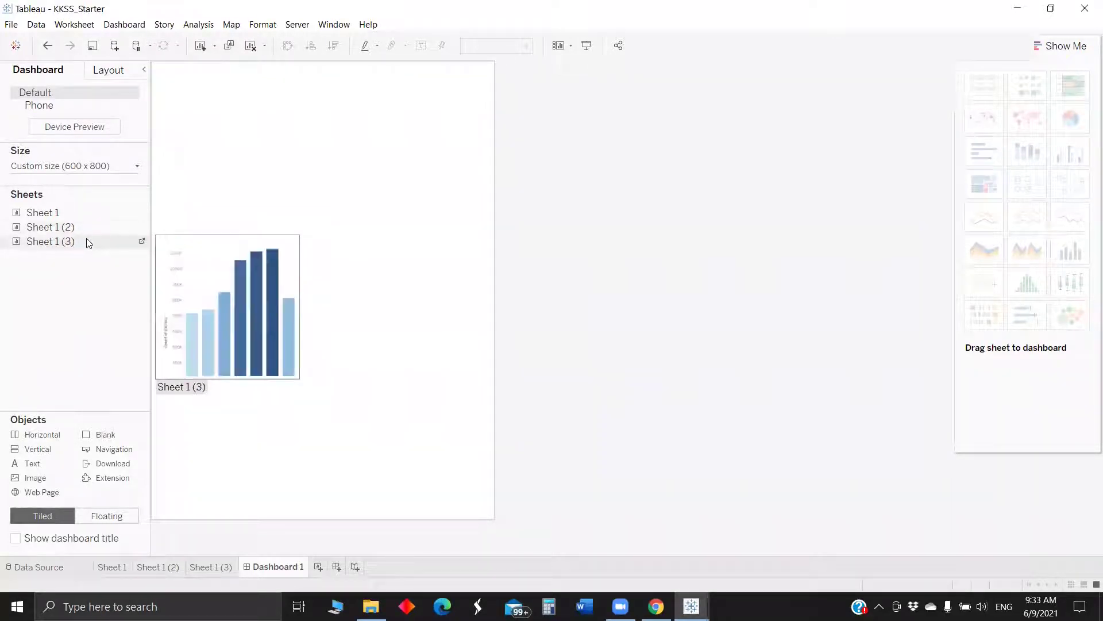
{"action": "left_click_drag", "start_coordinate": [86, 242], "coordinate": [239, 207]}
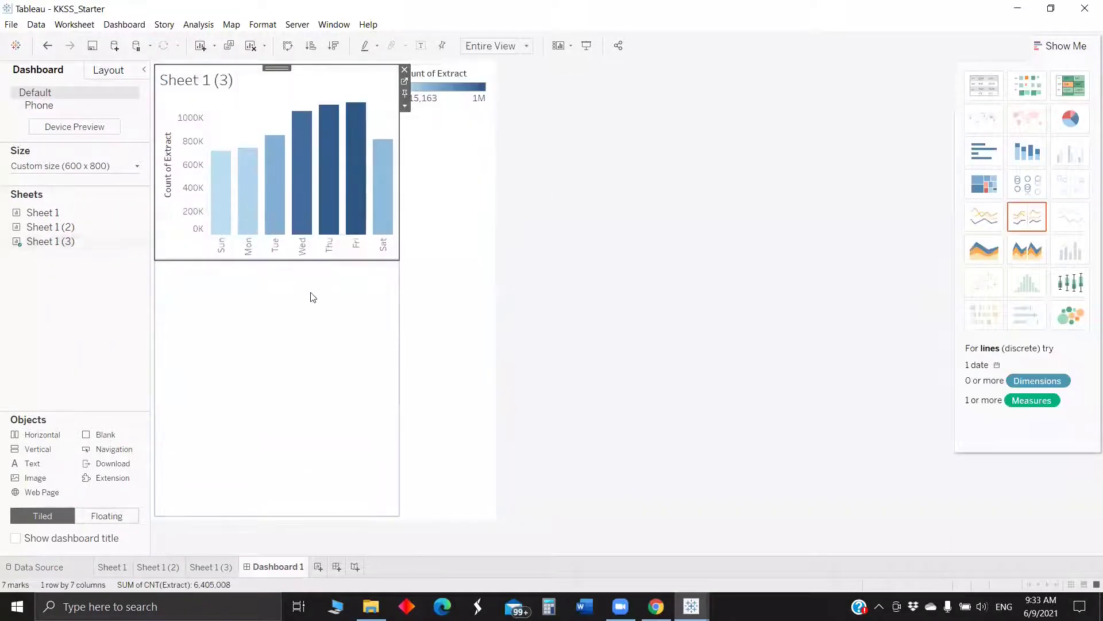
Add a horizontal container beneath Sheet 1 (3) and place Sheet 1 and Sheet 1 (2) side by side in it
{"action": "left_click", "coordinate": [305, 310]}
{"action": "left_click_drag", "start_coordinate": [51, 440], "coordinate": [274, 277]}
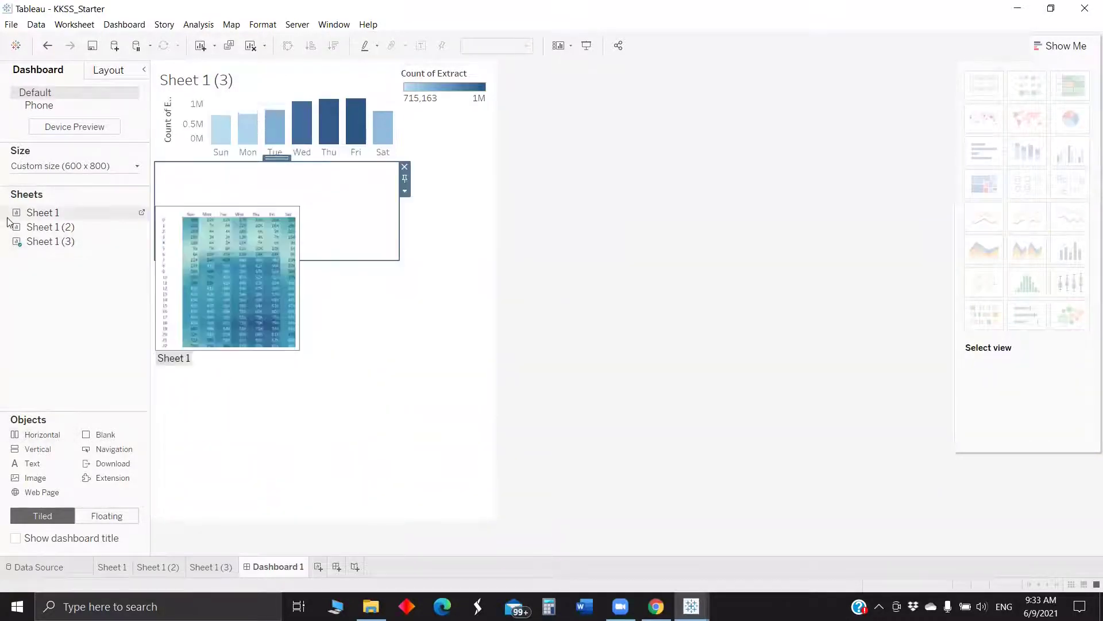
{"action": "left_click_drag", "start_coordinate": [43, 212], "coordinate": [184, 210]}
{"action": "left_click_drag", "start_coordinate": [50, 226], "coordinate": [362, 221]}
Remove the blank beneath the sheets and delete the layout container holding the Count of Extract legend
{"action": "left_click", "coordinate": [367, 302]}
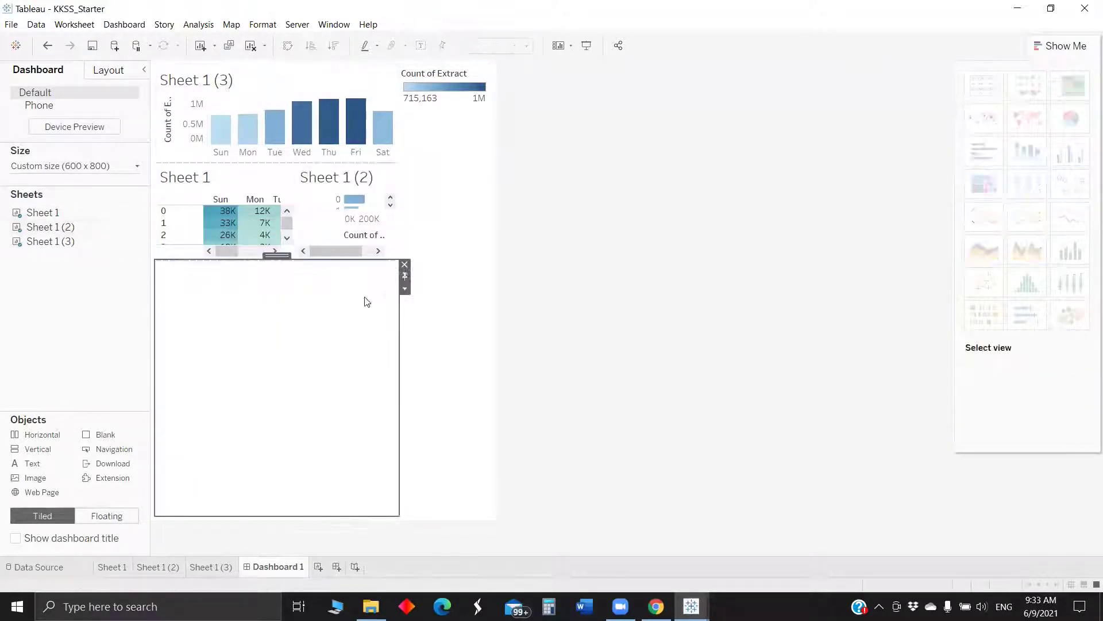
{"action": "left_click", "coordinate": [404, 264]}
{"action": "left_click", "coordinate": [473, 221]}
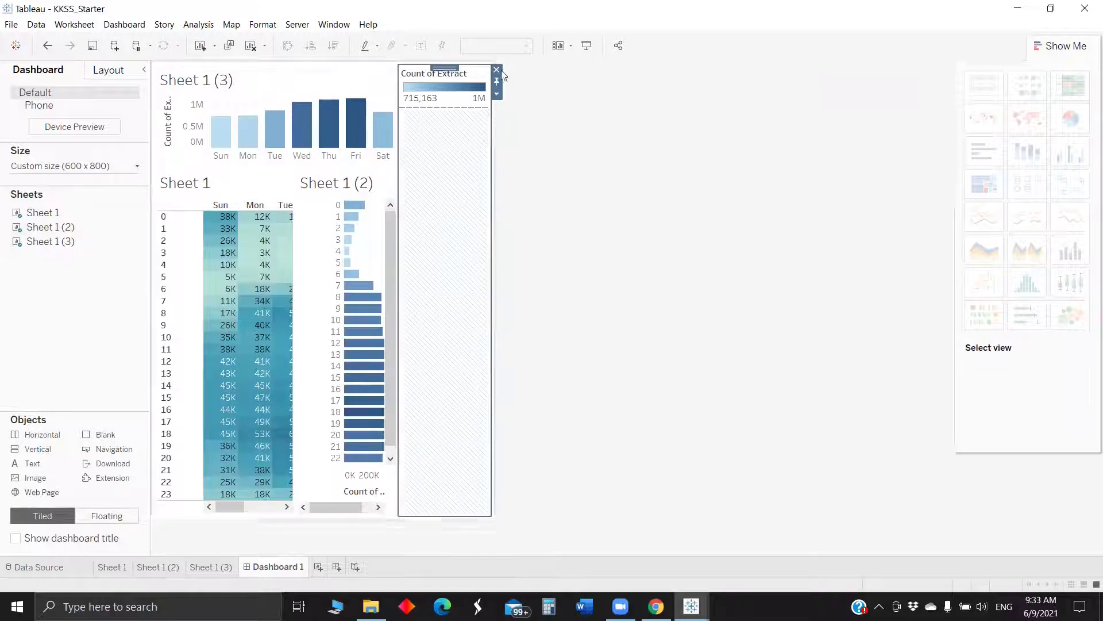
{"action": "left_click", "coordinate": [497, 69]}
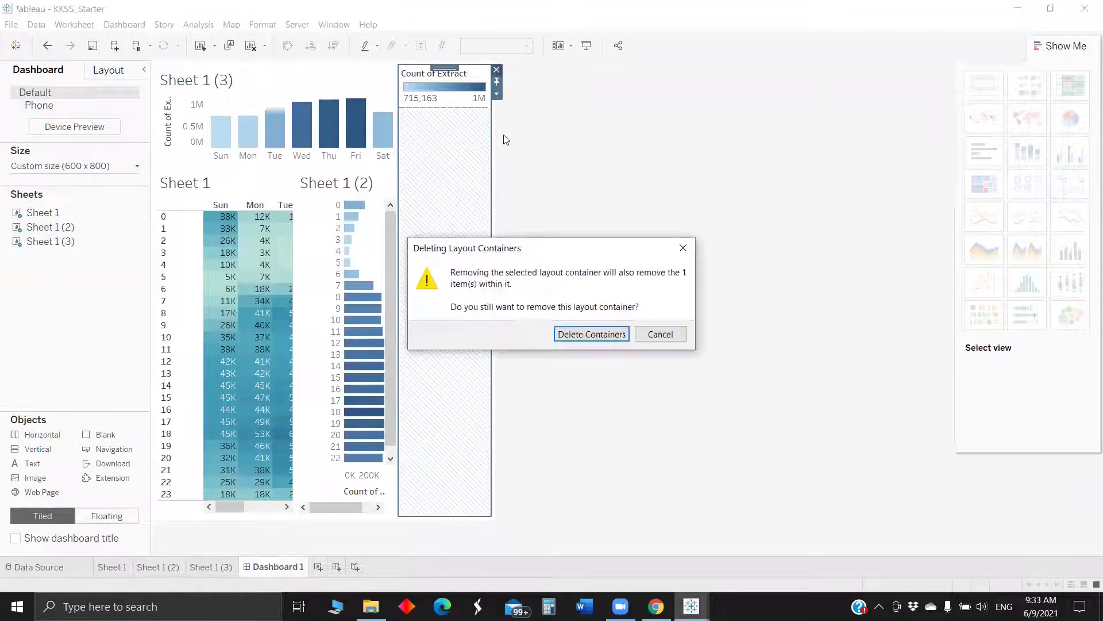
{"action": "left_click", "coordinate": [592, 335]}
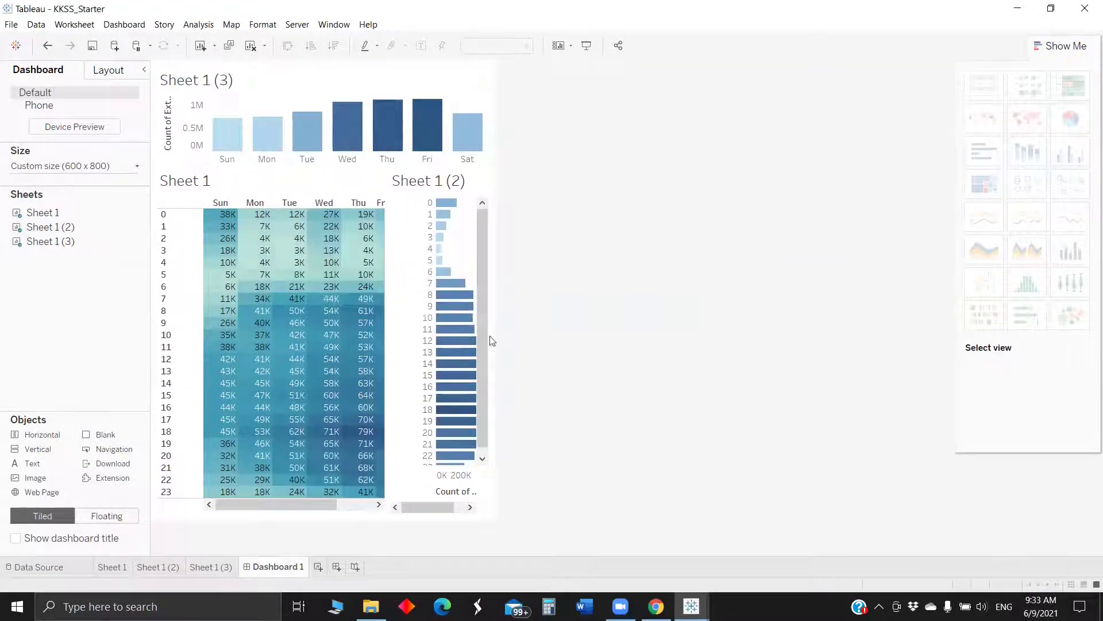
Hide the title of the Sheet 1 highlight table on the dashboard
{"action": "left_click", "coordinate": [198, 175]}
{"action": "right_click", "coordinate": [198, 176]}
{"action": "left_click", "coordinate": [236, 209]}
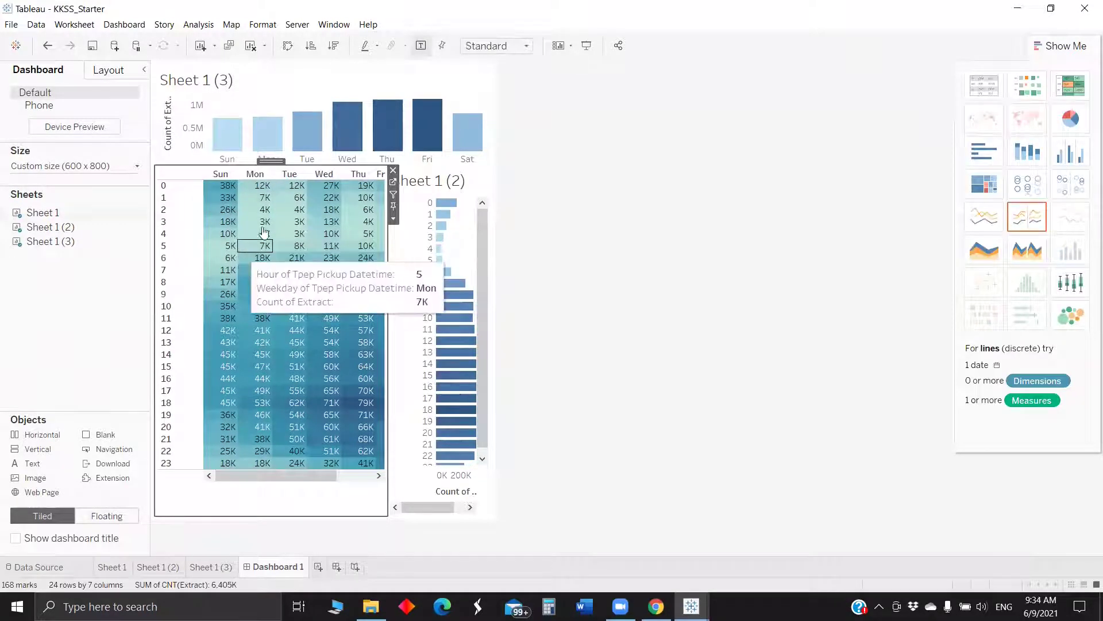
Fit the highlight table to Entire View and narrow its hour header column
{"action": "left_click", "coordinate": [496, 46]}
{"action": "left_click", "coordinate": [441, 144]}
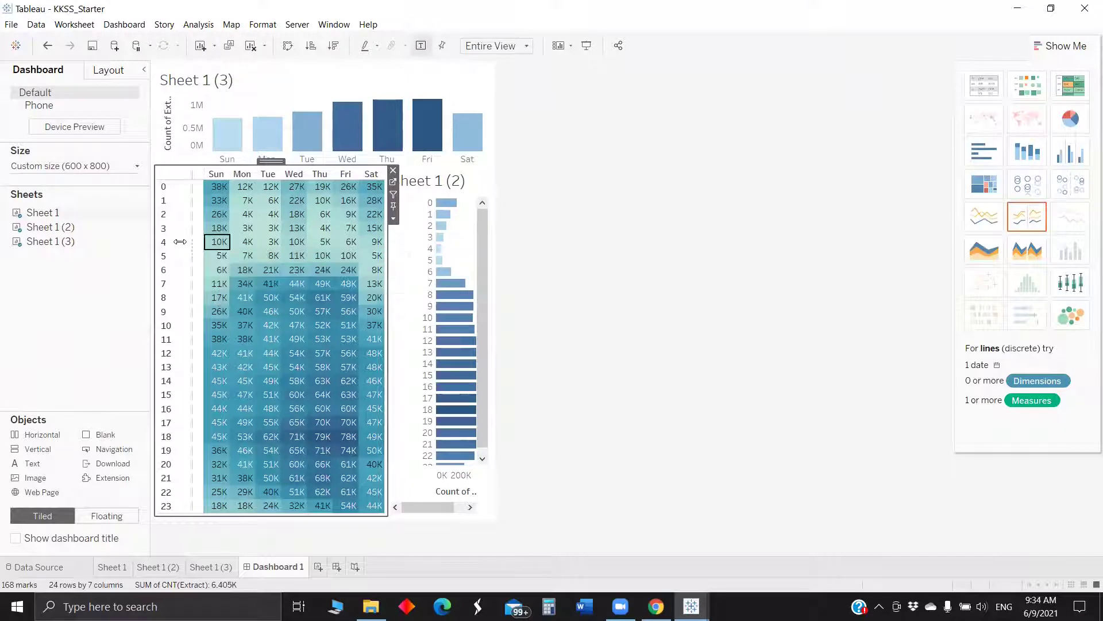
{"action": "left_click_drag", "start_coordinate": [180, 241], "coordinate": [180, 246]}
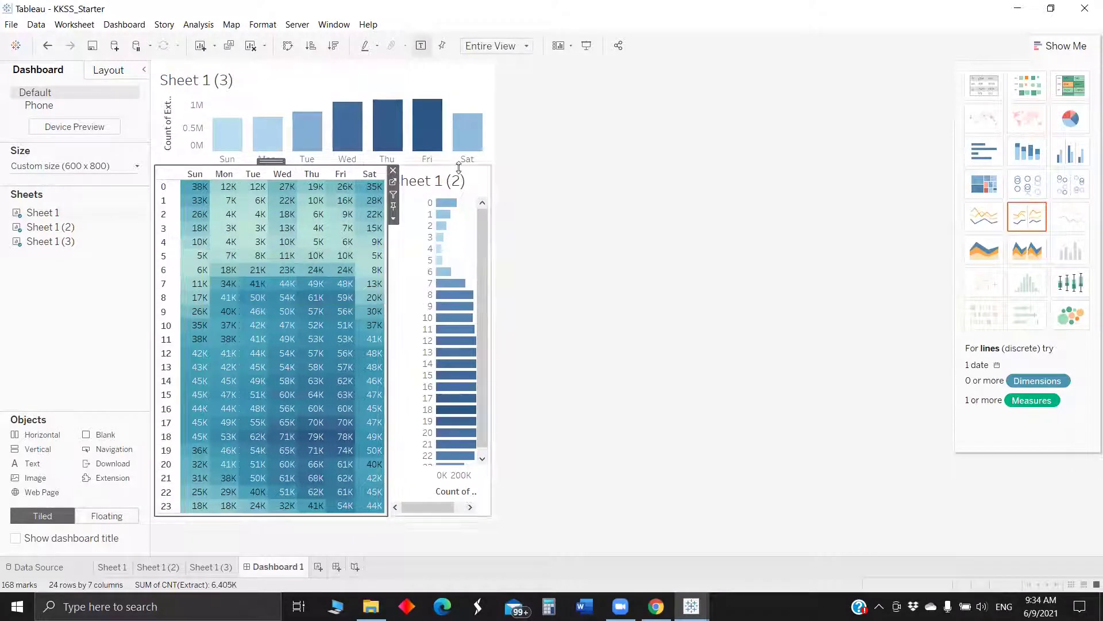
Hide the title and the Count of Extract axis of the Sheet 1 (2) hour bar chart and fit it to Entire View
{"action": "right_click", "coordinate": [444, 193]}
{"action": "left_click", "coordinate": [473, 215]}
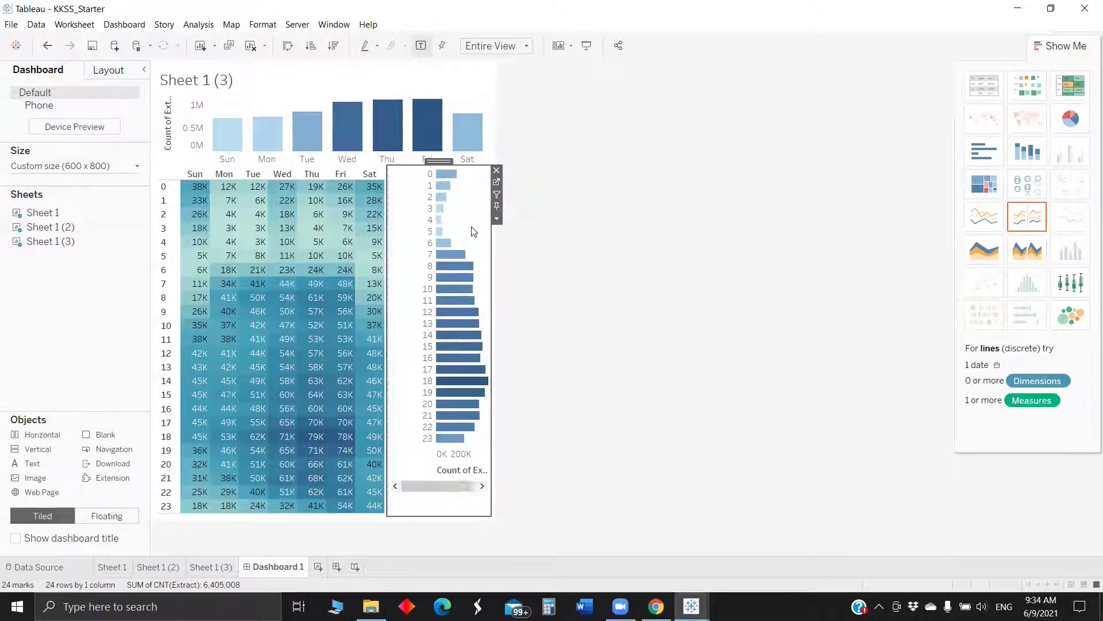
{"action": "right_click", "coordinate": [443, 463]}
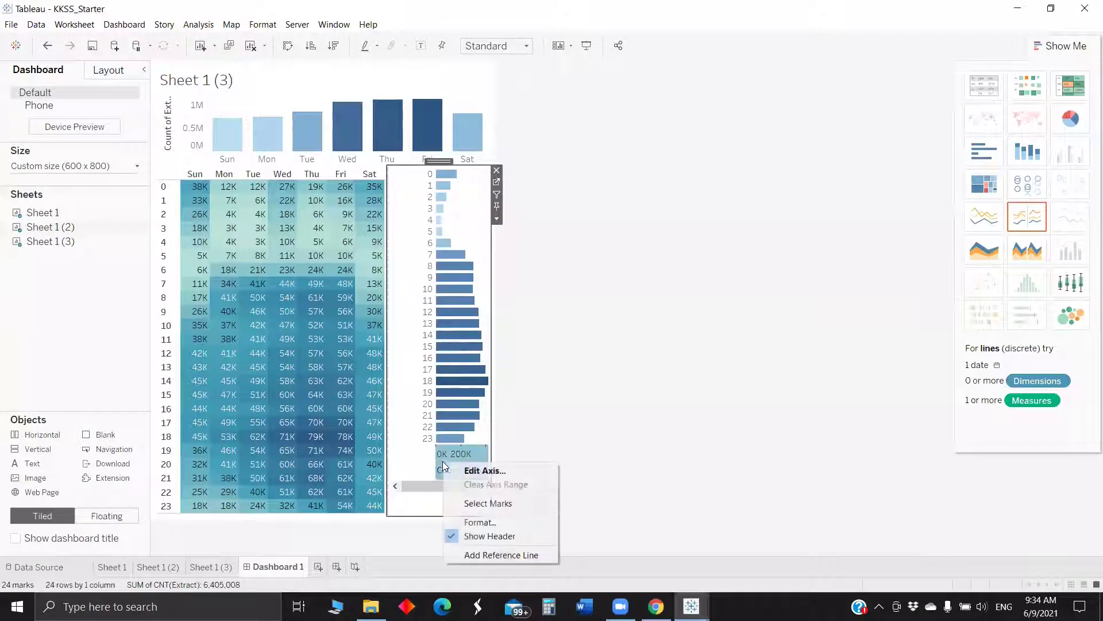
{"action": "left_click", "coordinate": [493, 536]}
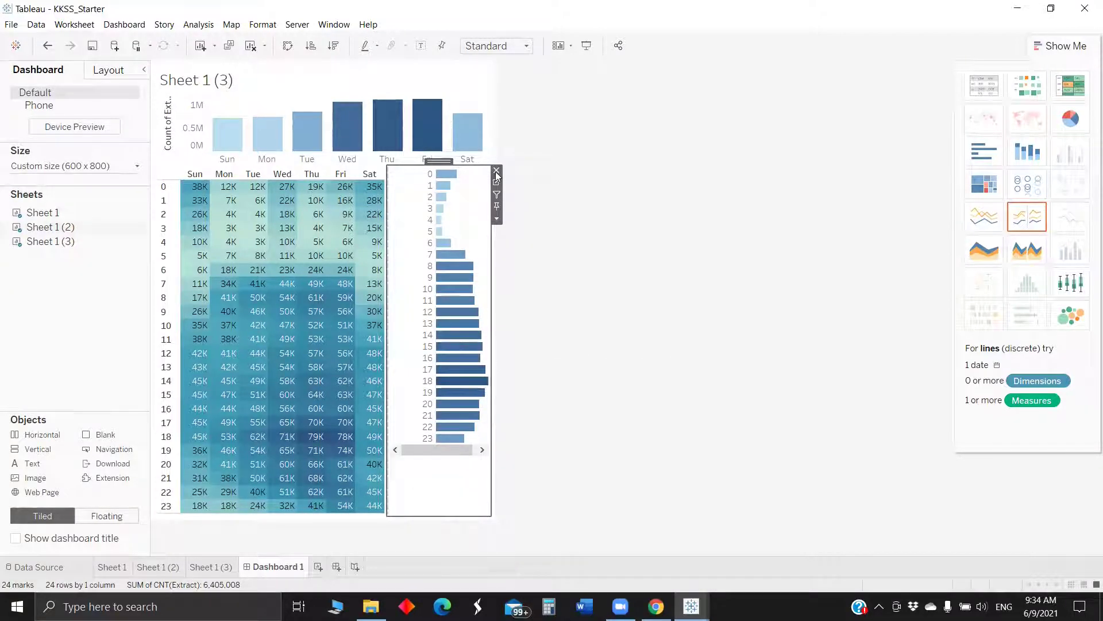
{"action": "left_click", "coordinate": [484, 46]}
{"action": "left_click", "coordinate": [500, 98]}
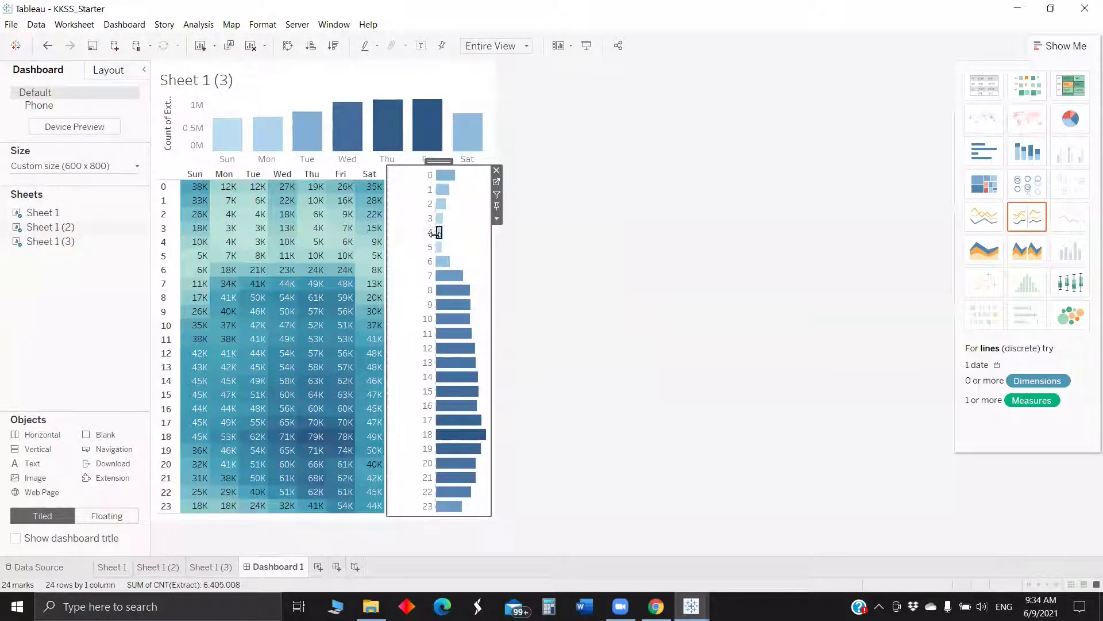
Narrow the hour bar chart's hour label column and adjust the divider between the highlight table and that chart
{"action": "mouse_move", "coordinate": [418, 235]}
{"action": "left_mouse_down"}
{"action": "mouse_move", "coordinate": [401, 234]}
{"action": "mouse_move", "coordinate": [422, 236]}
{"action": "left_mouse_up"}
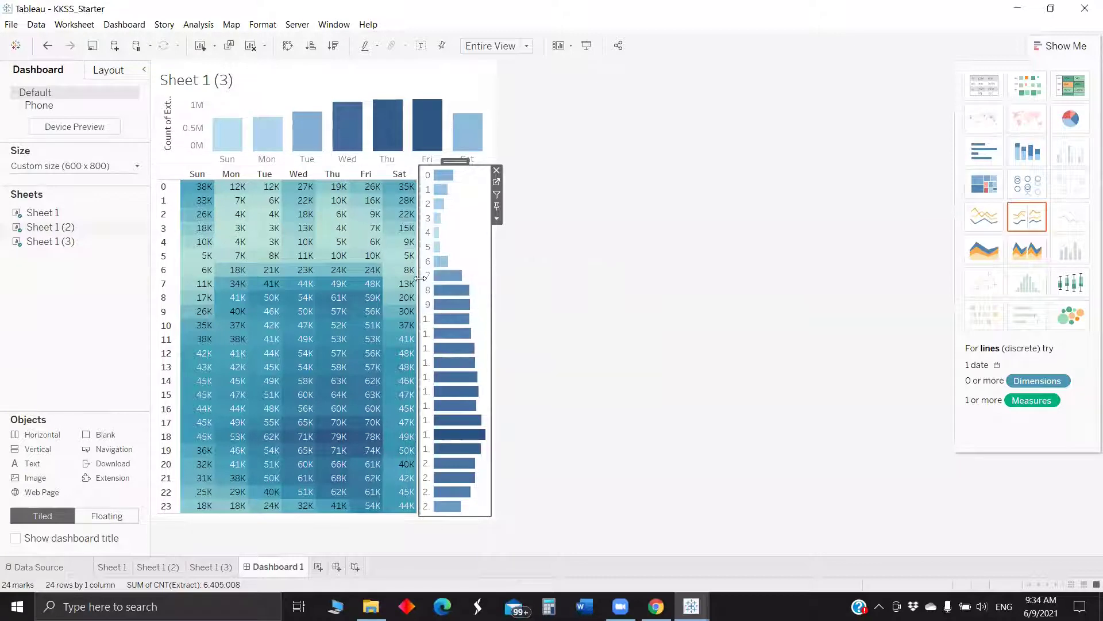
{"action": "left_click_drag", "start_coordinate": [422, 274], "coordinate": [400, 280]}
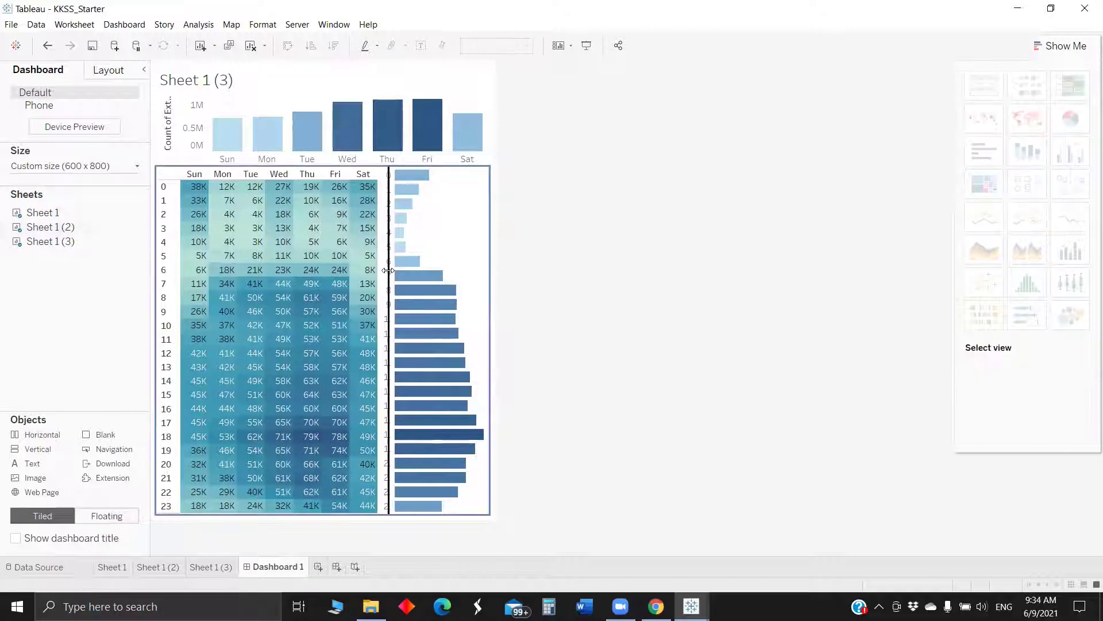
{"action": "left_click", "coordinate": [400, 276]}
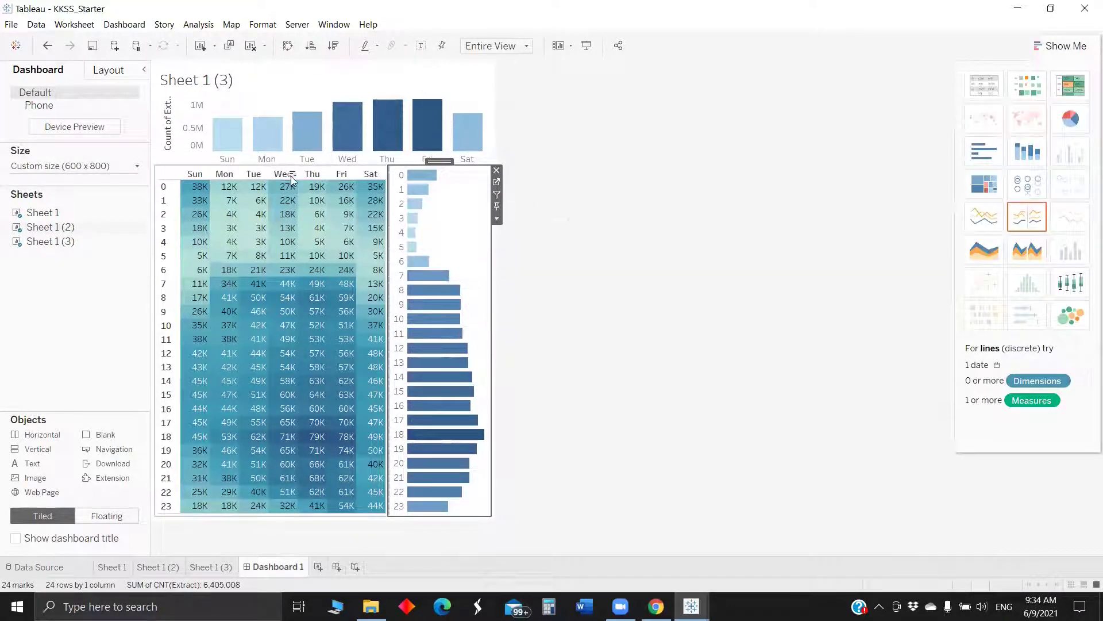
Hide the weekday header of the highlight table and clear the mark selection
{"action": "right_click", "coordinate": [195, 179]}
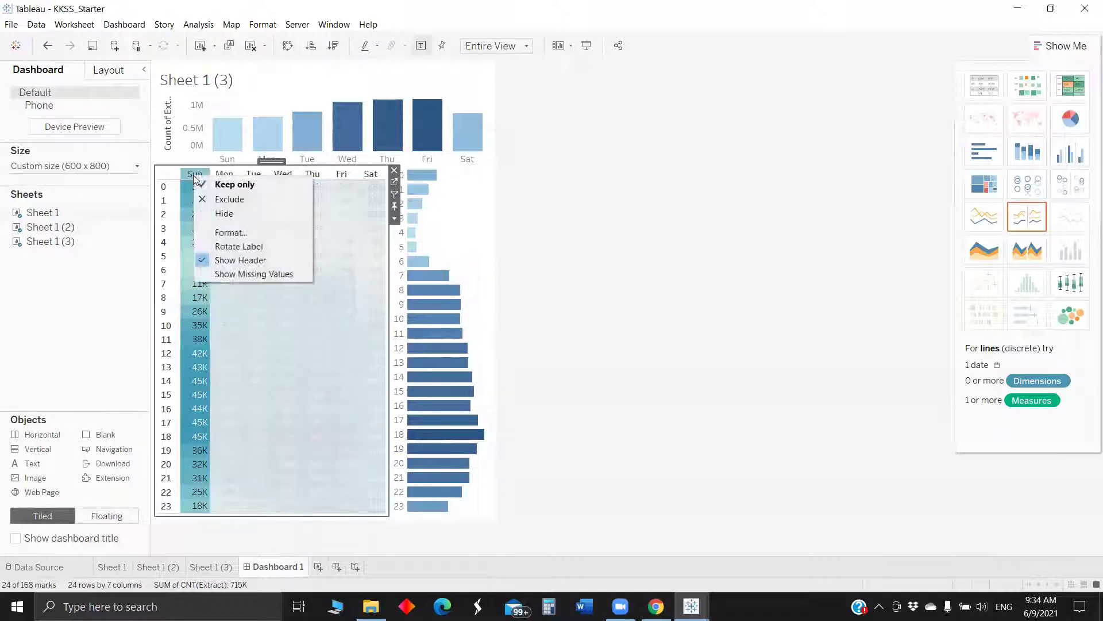
{"action": "left_click", "coordinate": [248, 258]}
{"action": "left_click", "coordinate": [294, 262]}
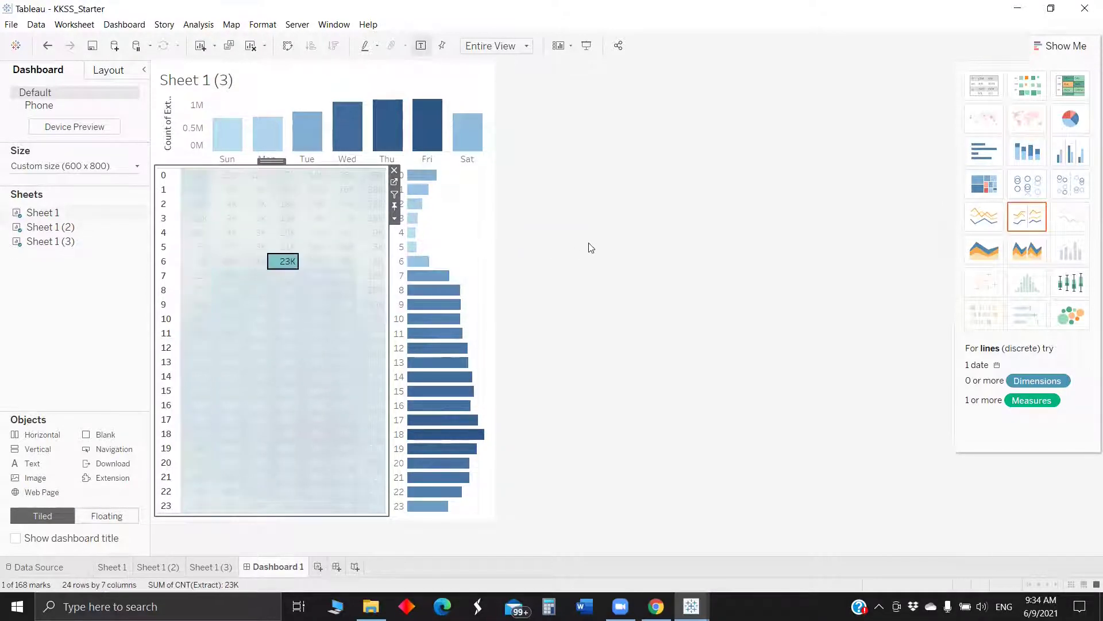
{"action": "left_click", "coordinate": [591, 247]}
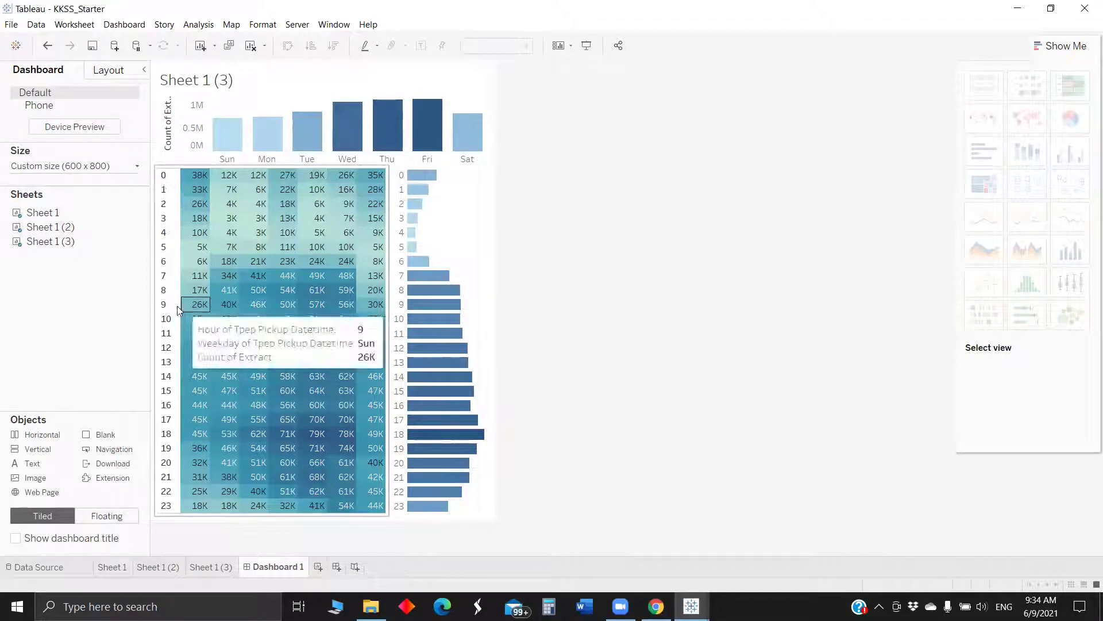
Hide the hour header of the Sheet 1 (2) bar chart and clear its mark selection
{"action": "left_click", "coordinate": [400, 281]}
{"action": "right_click", "coordinate": [400, 281]}
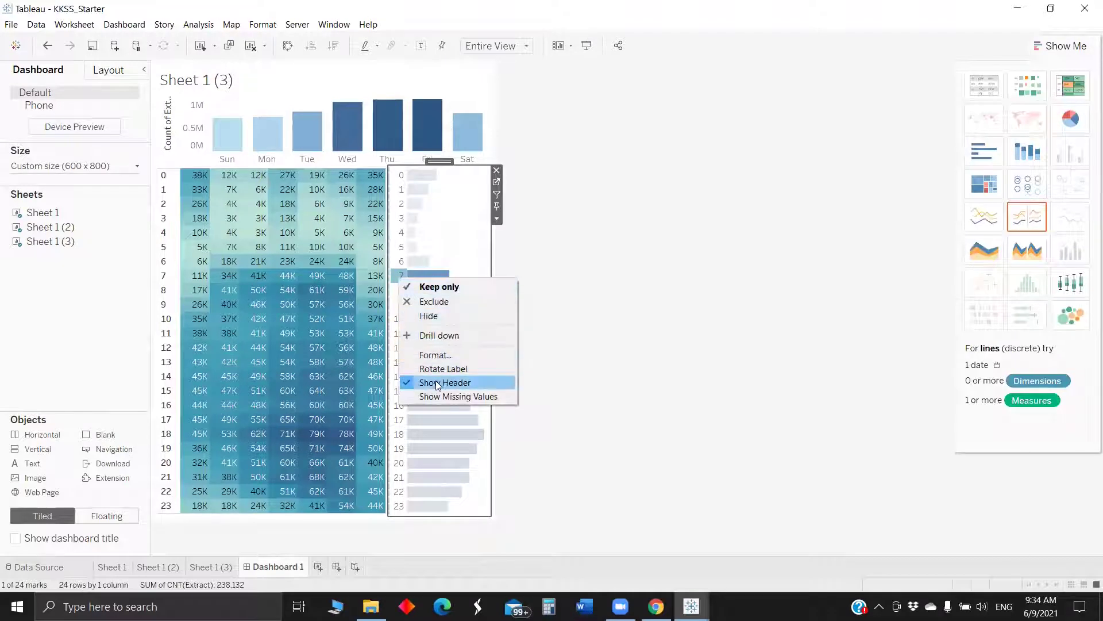
{"action": "left_click", "coordinate": [426, 381]}
{"action": "left_click", "coordinate": [588, 368]}
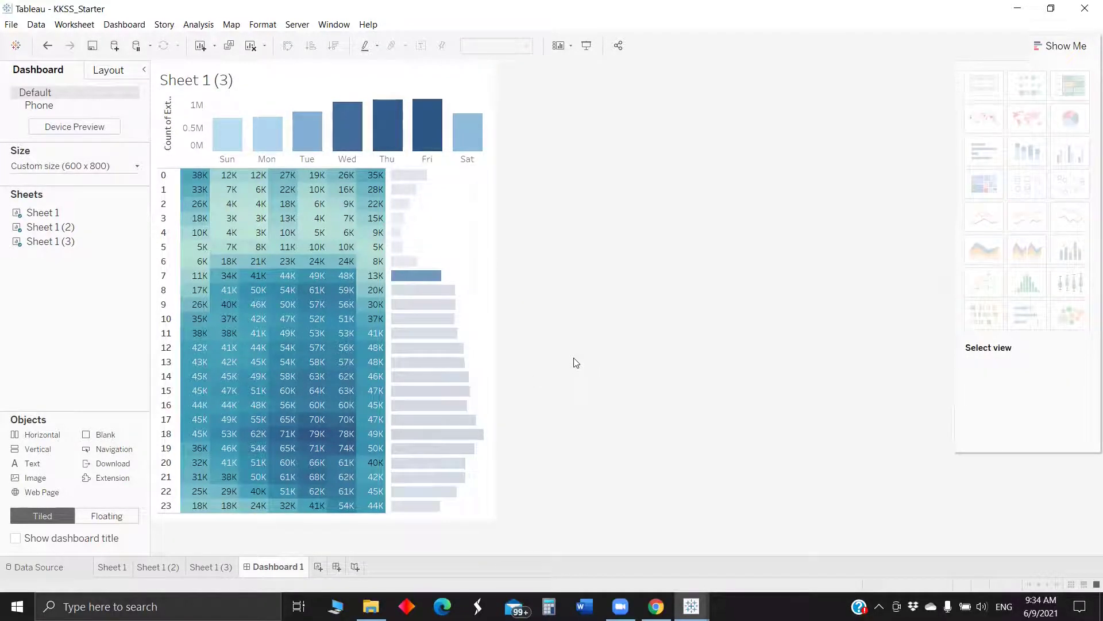
{"action": "left_click", "coordinate": [489, 344]}
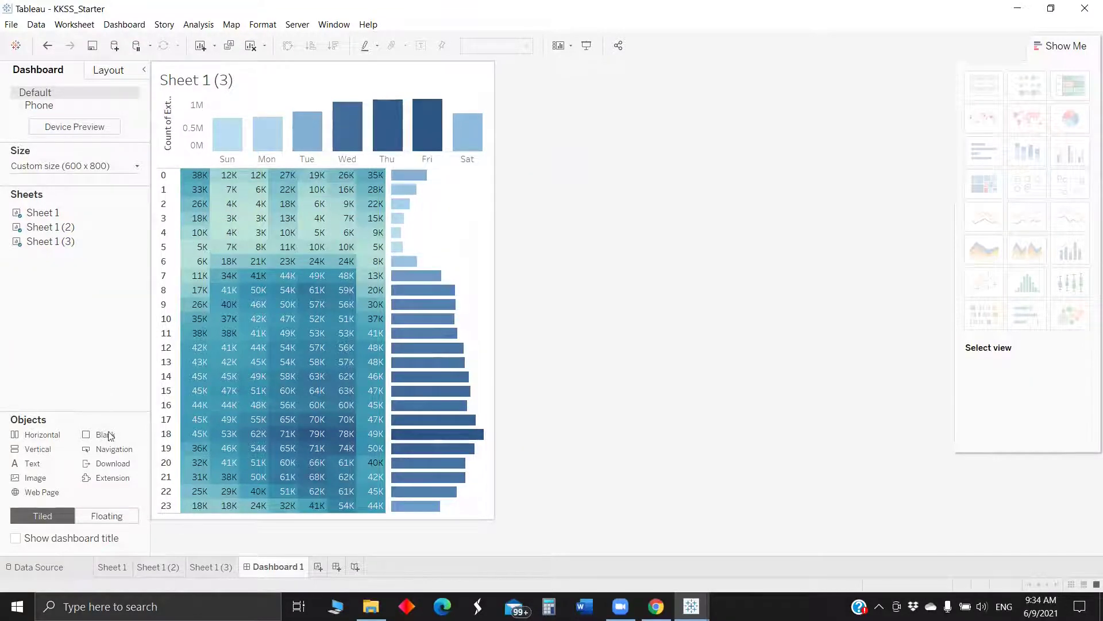
Add a blank beside the weekday bar chart and set that chart's width to 406 pixels to match the highlight table
{"action": "left_click_drag", "start_coordinate": [109, 436], "coordinate": [436, 126]}
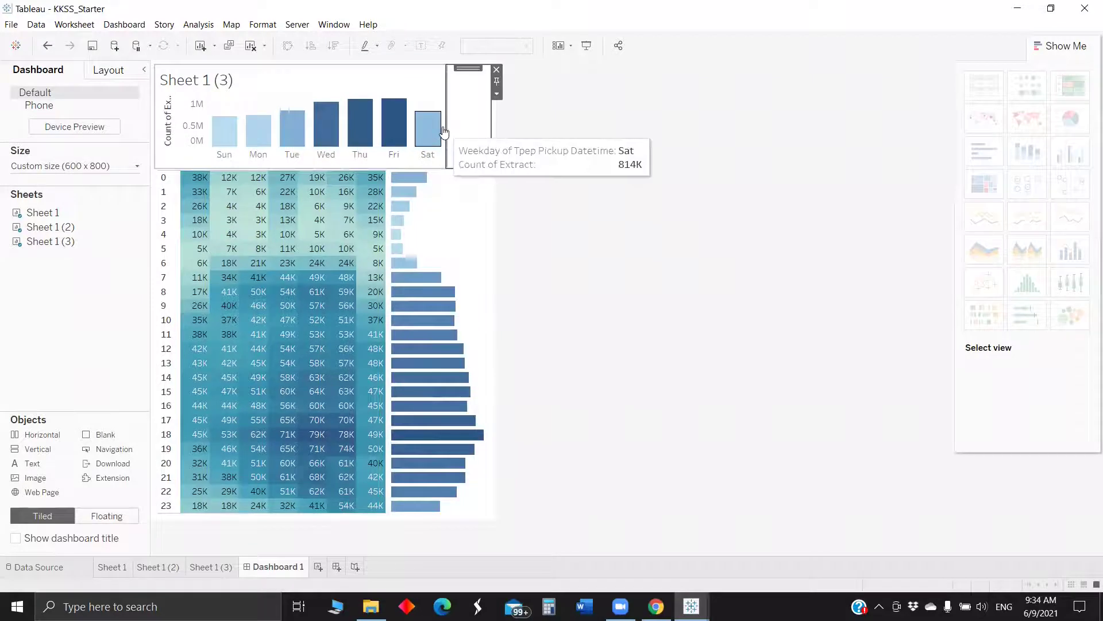
{"action": "left_click", "coordinate": [237, 207]}
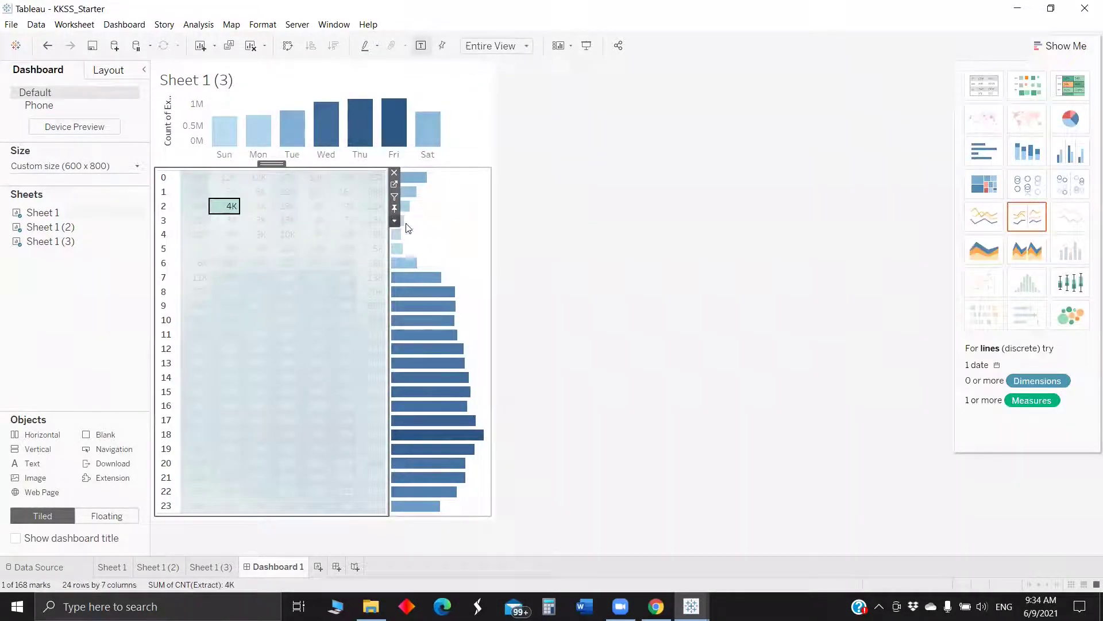
{"action": "left_click", "coordinate": [395, 221]}
{"action": "left_click", "coordinate": [457, 443]}
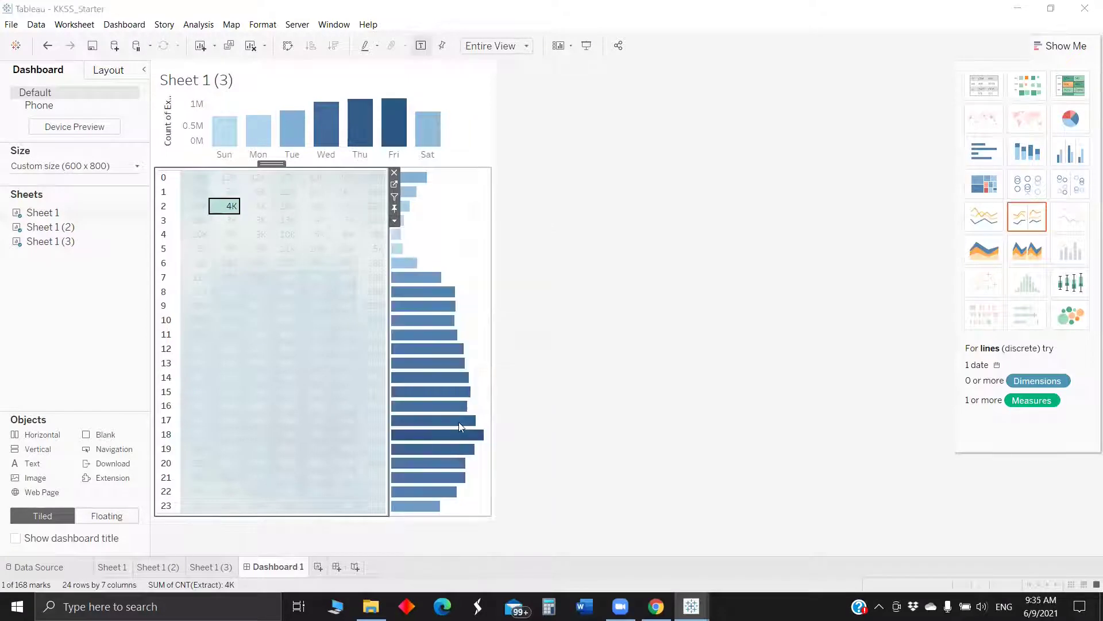
{"action": "key", "text": "Return"}
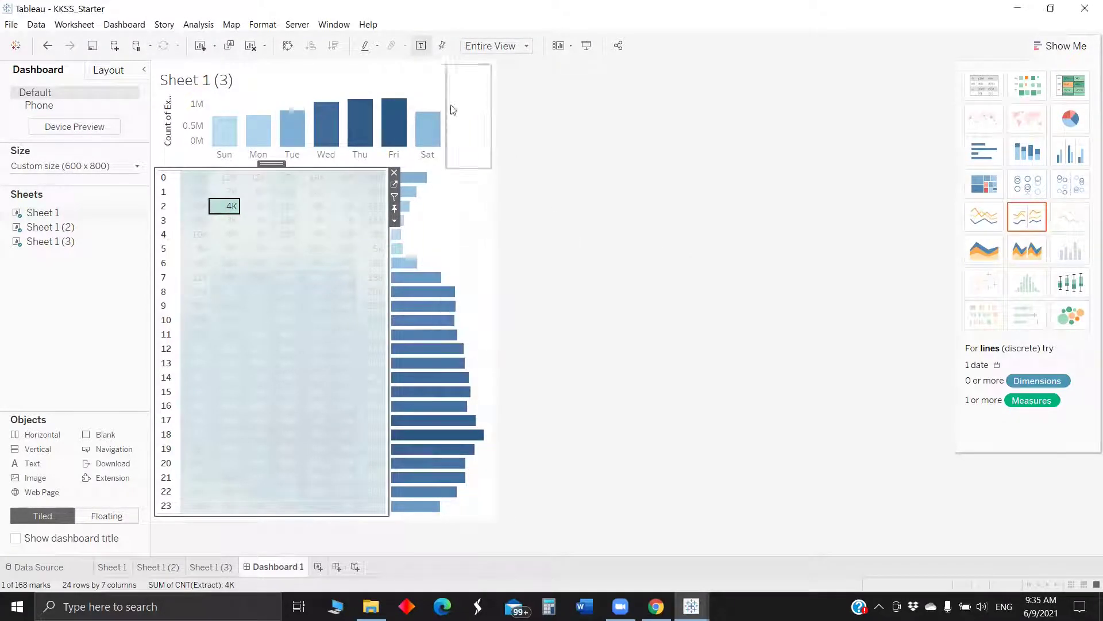
{"action": "left_click", "coordinate": [450, 115]}
{"action": "left_click", "coordinate": [452, 118]}
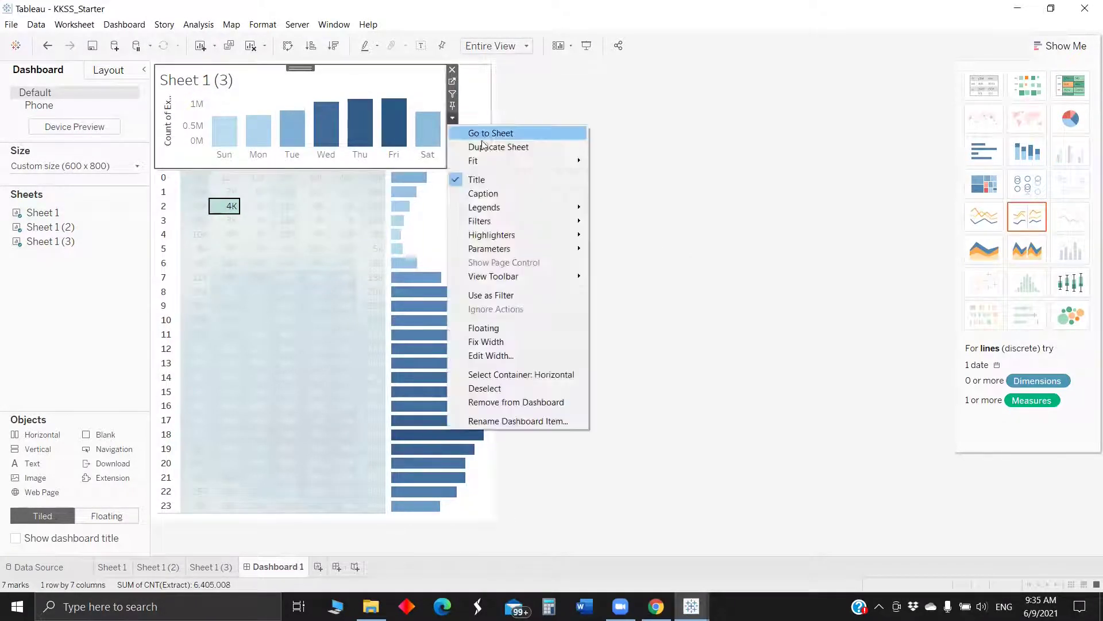
{"action": "left_click", "coordinate": [495, 356]}
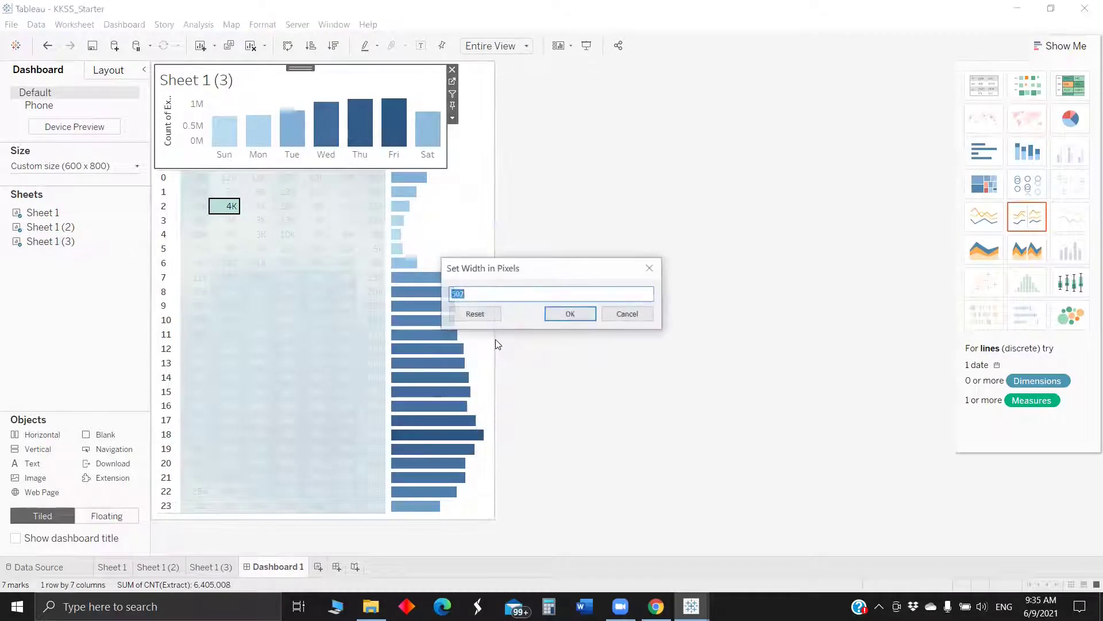
{"action": "type", "text": "400"}
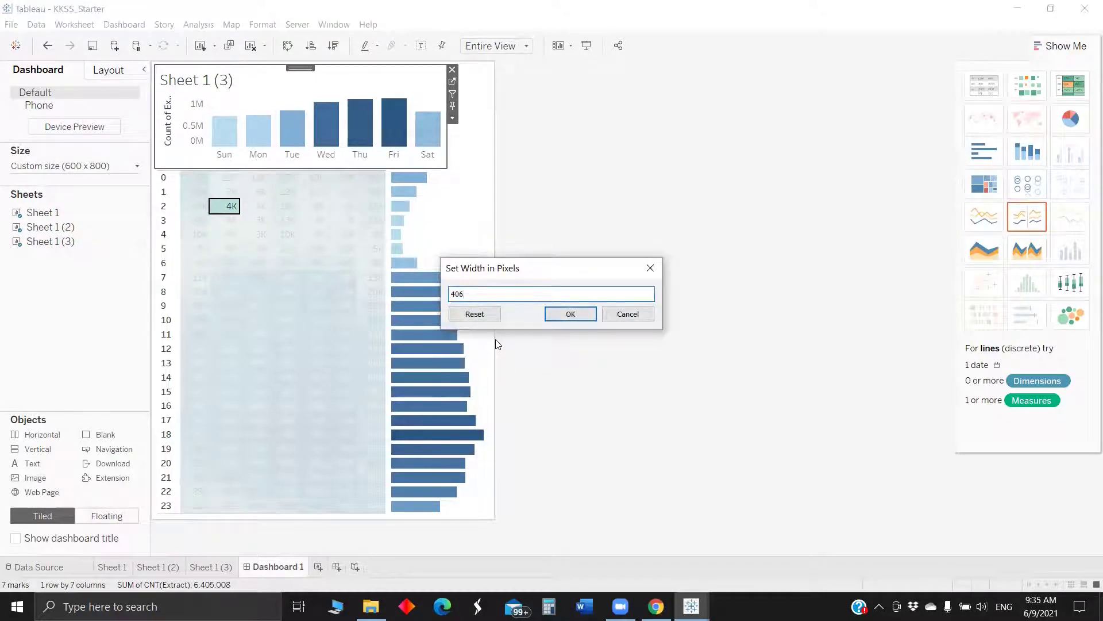
{"action": "key", "text": "Return"}
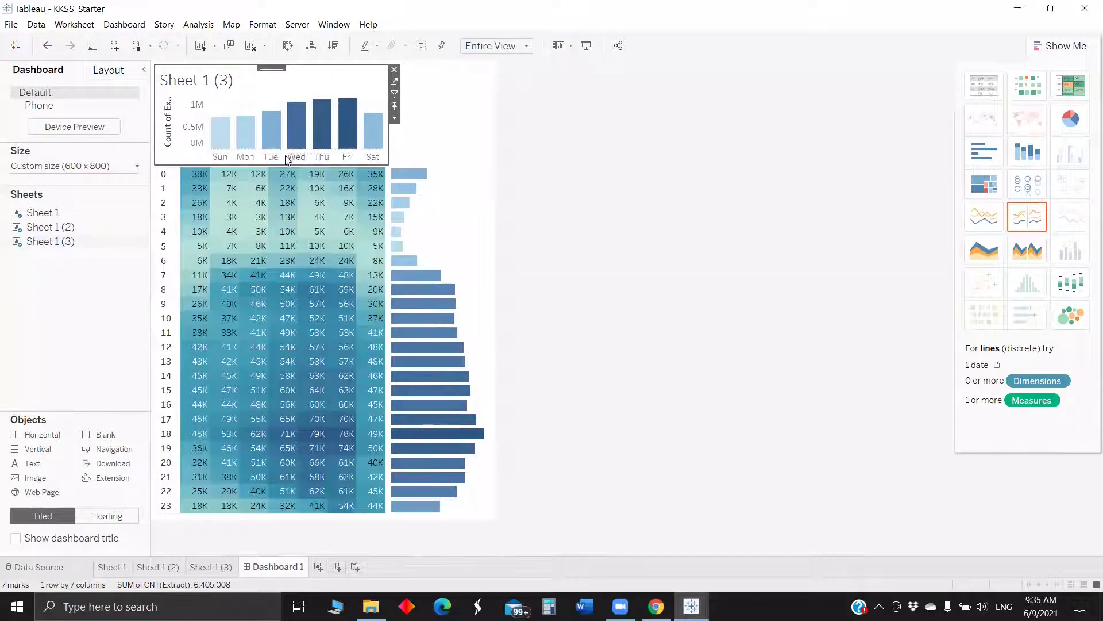
Clear the Count of Extract axis title of the weekday bar chart and hide the Sheet 1 (3) title
{"action": "right_click", "coordinate": [180, 120]}
{"action": "left_click", "coordinate": [181, 122]}
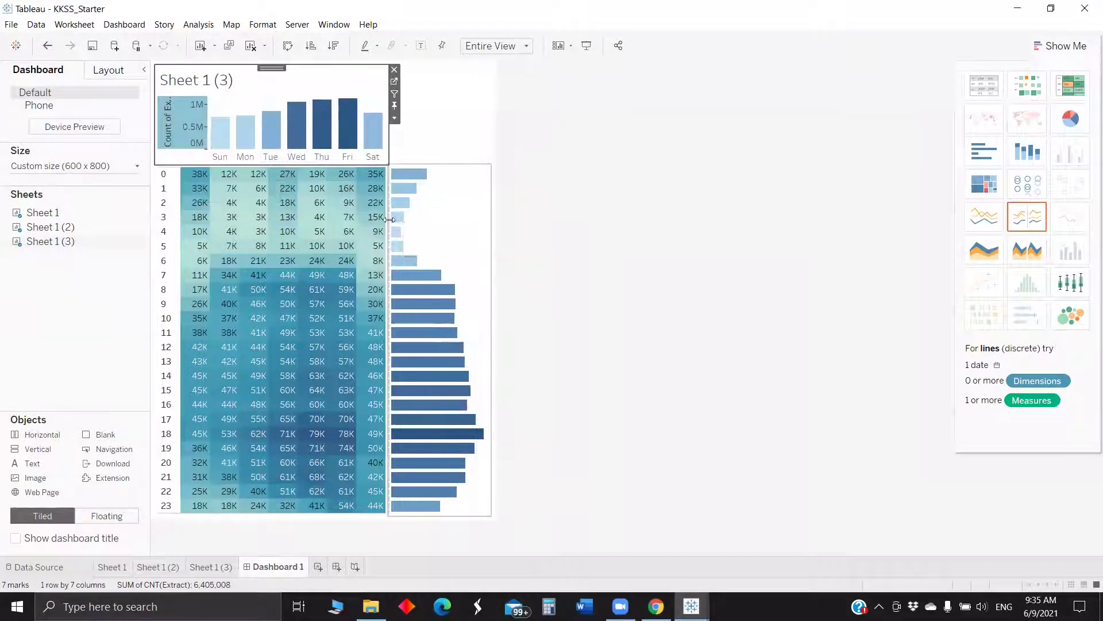
{"action": "left_click", "coordinate": [476, 384]}
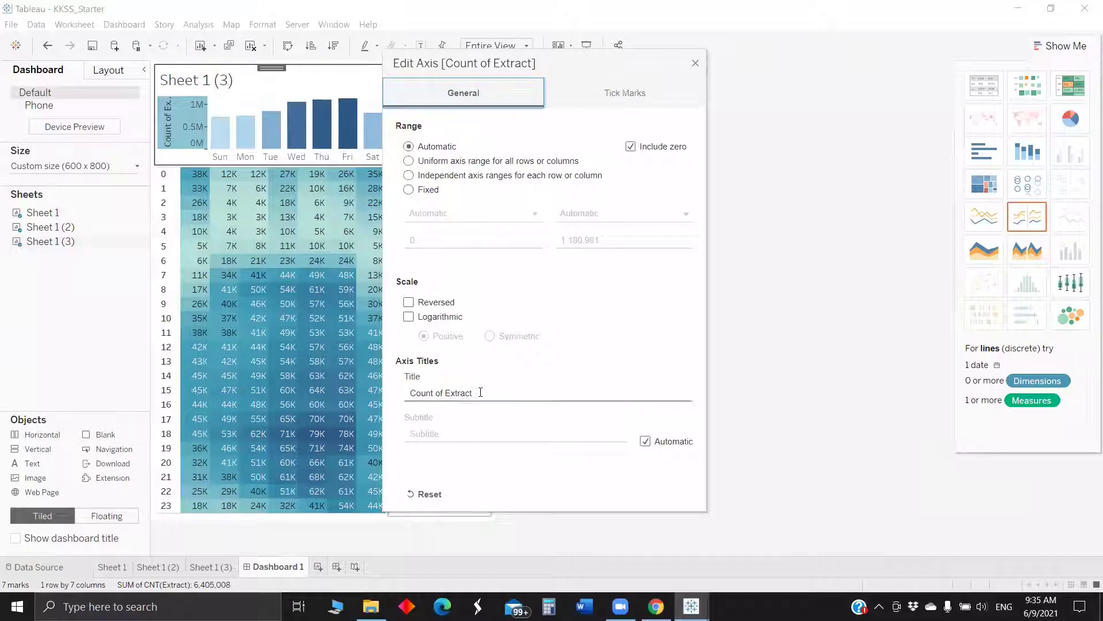
{"action": "key", "text": "ctrl+a"}
{"action": "key", "text": "BackSpace"}
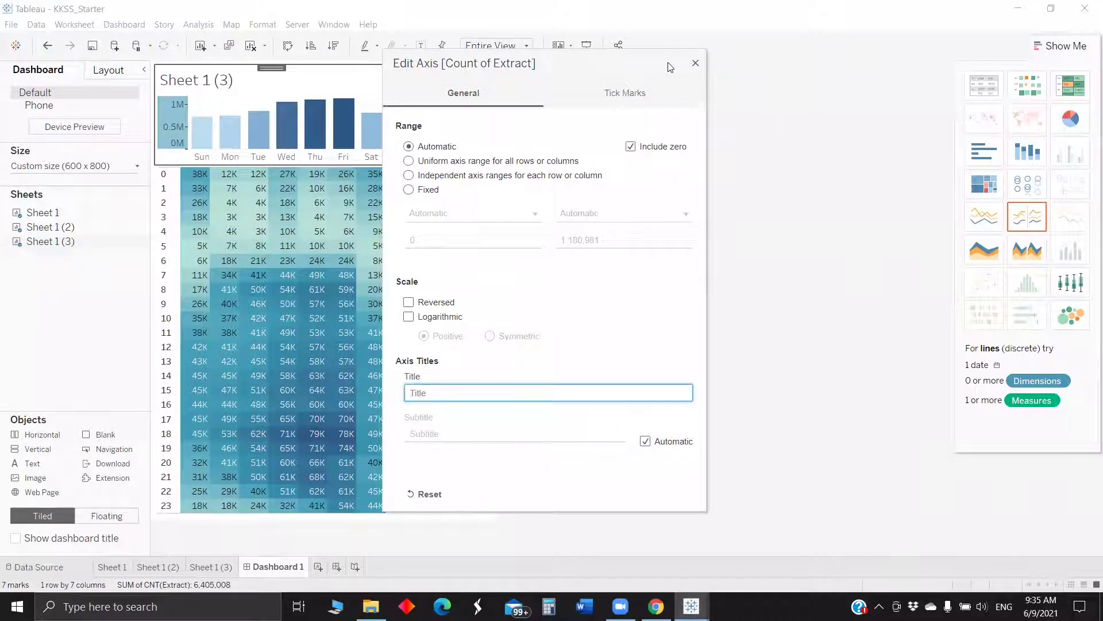
{"action": "left_click", "coordinate": [696, 64]}
{"action": "right_click", "coordinate": [198, 76]}
{"action": "left_click", "coordinate": [251, 108]}
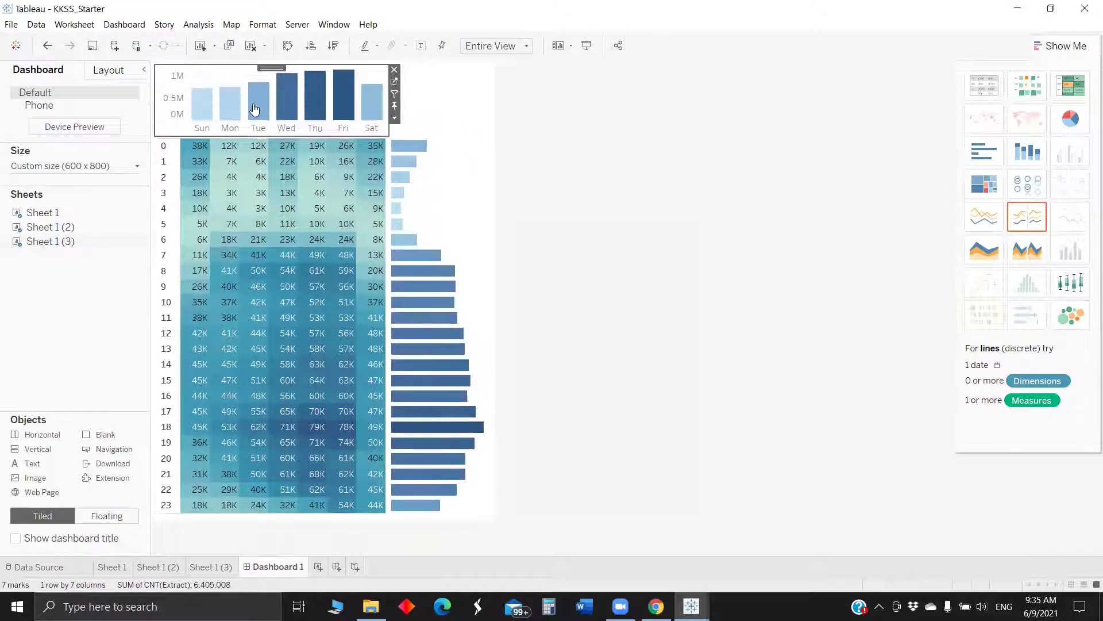
Narrow the weekday bar chart's value axis area and reduce the chart's height to about 115 pixels
{"action": "left_click_drag", "start_coordinate": [186, 103], "coordinate": [180, 101]}
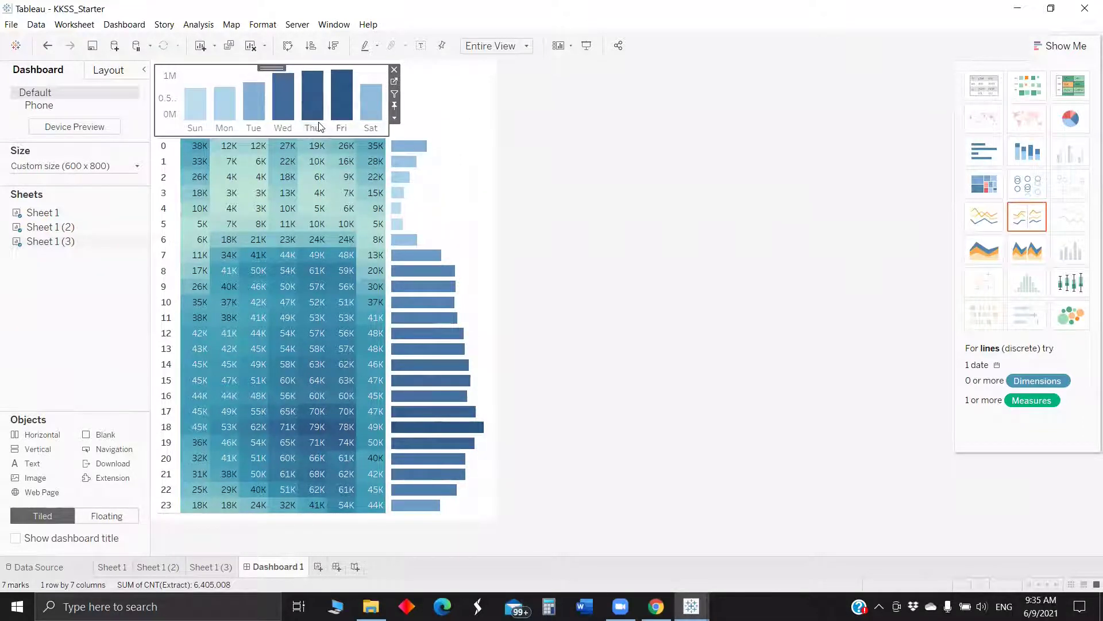
{"action": "left_click_drag", "start_coordinate": [320, 127], "coordinate": [318, 125]}
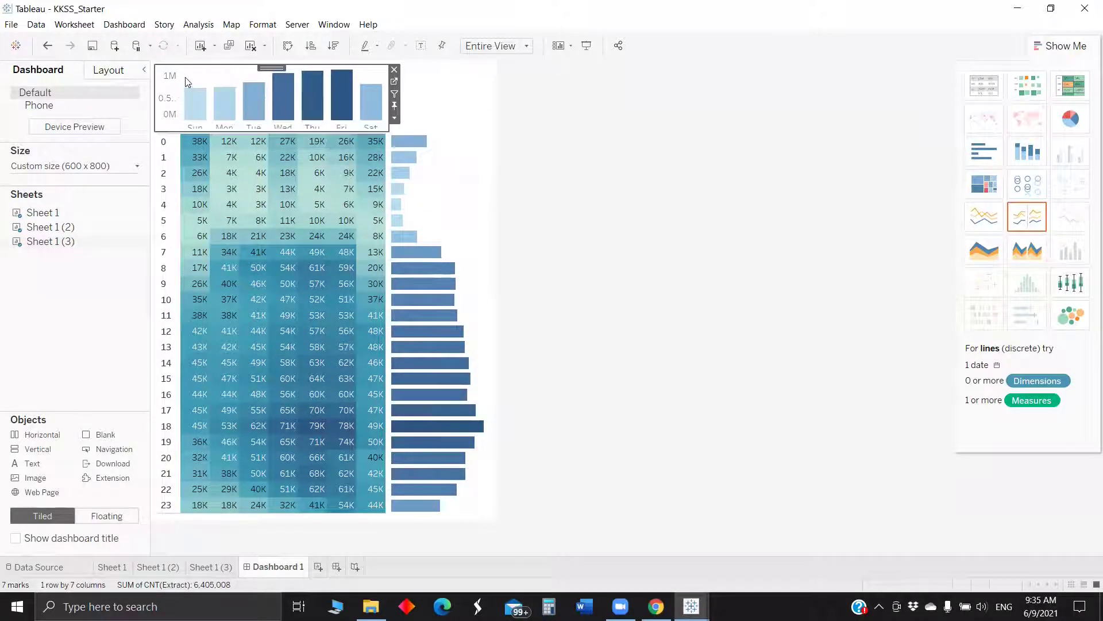
Set the outer padding of the Sheet 1 (3) weekday bar chart to 0 on all sides
{"action": "left_click", "coordinate": [109, 70]}
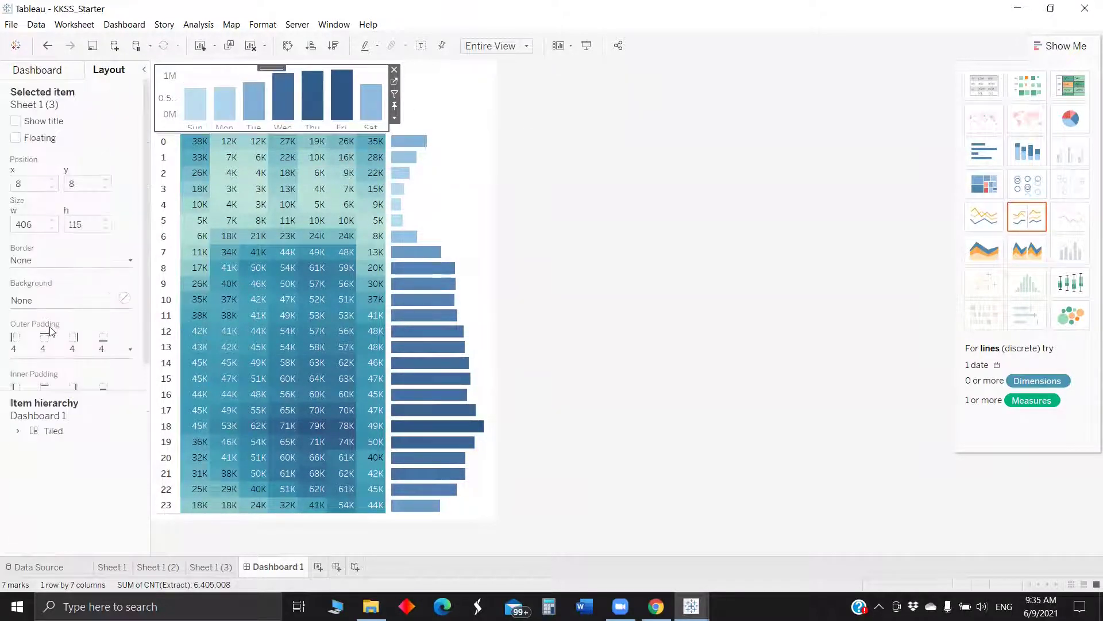
{"action": "left_click", "coordinate": [57, 349]}
{"action": "double_click", "coordinate": [61, 393]}
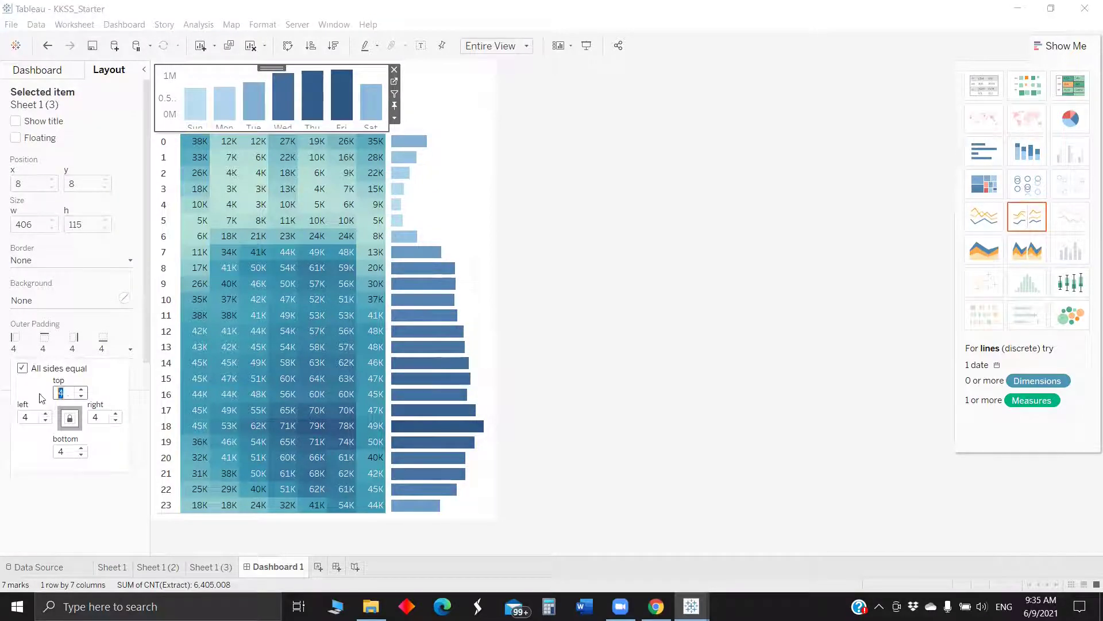
{"action": "type", "text": "0"}
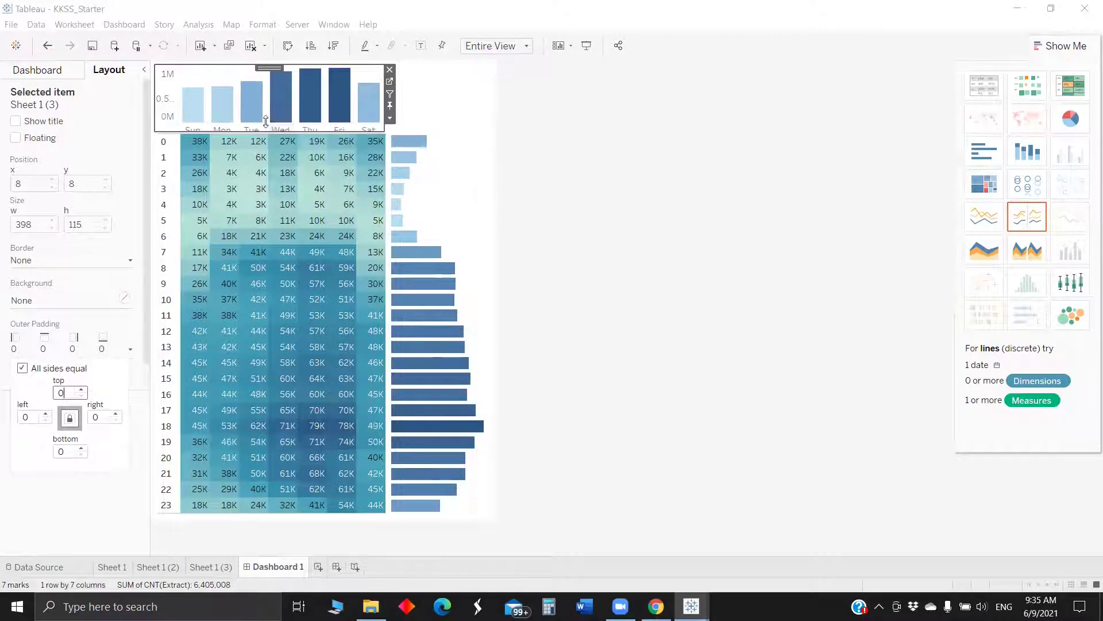
Increase the weekday bar chart's height to about 123 pixels and slightly widen its value axis area
{"action": "mouse_move", "coordinate": [266, 120]}
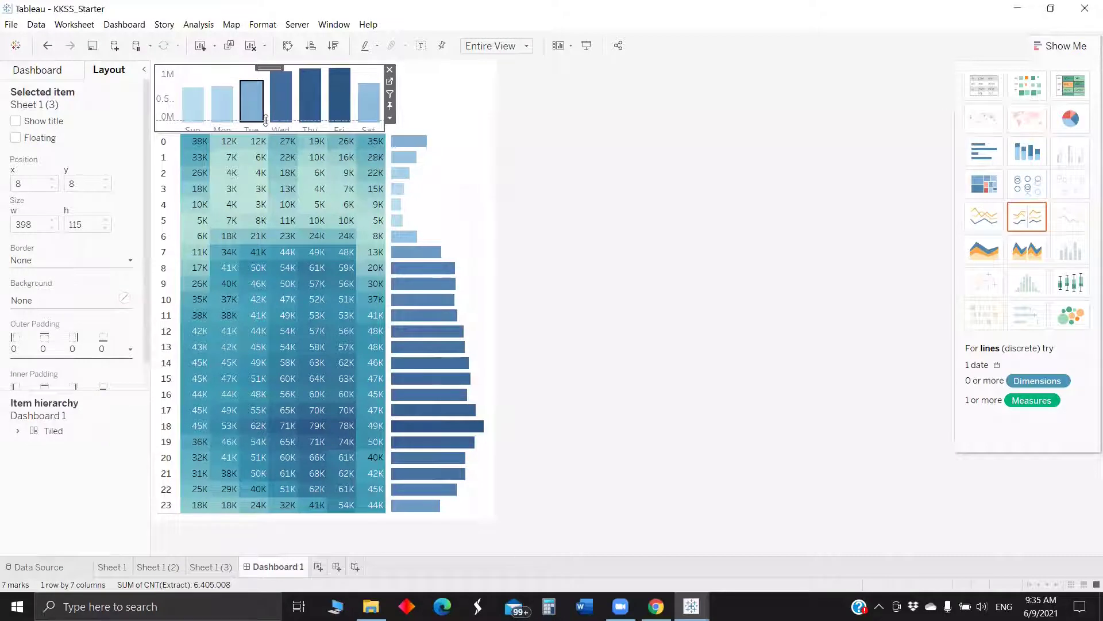
{"action": "left_click_drag", "start_coordinate": [265, 119], "coordinate": [264, 123]}
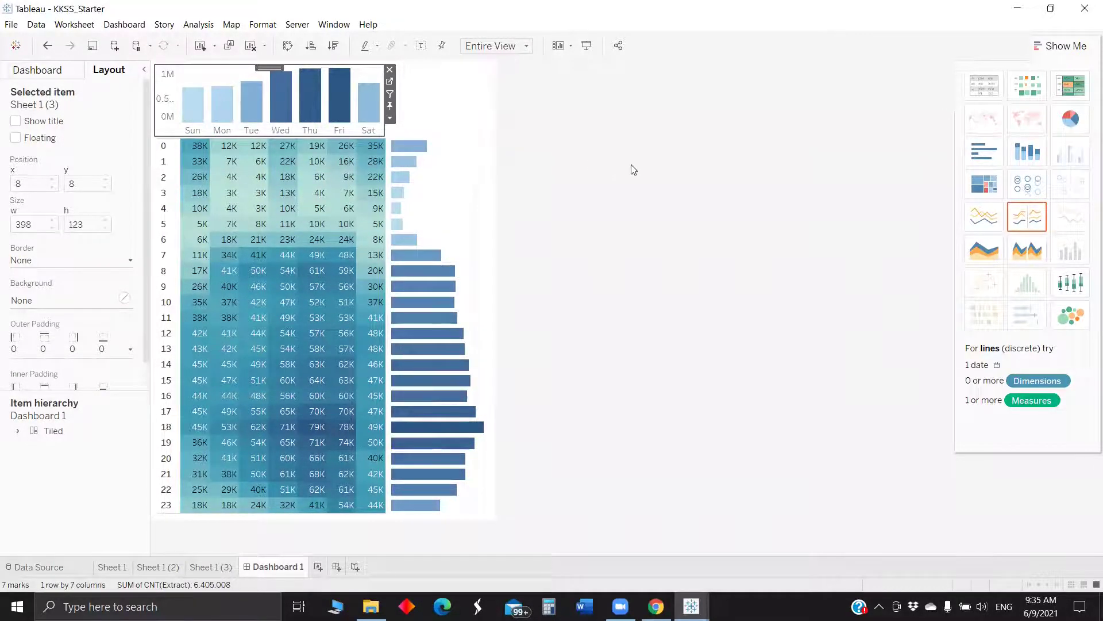
{"action": "mouse_move", "coordinate": [180, 102]}
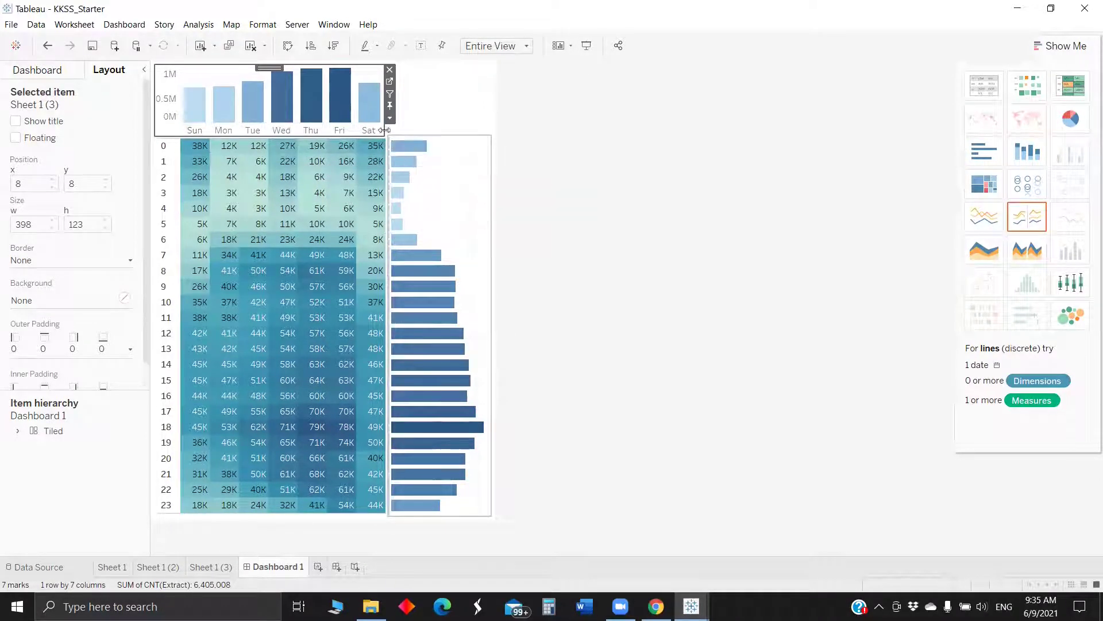
{"action": "left_click", "coordinate": [384, 123]}
{"action": "left_click_drag", "start_coordinate": [384, 123], "coordinate": [389, 131]}
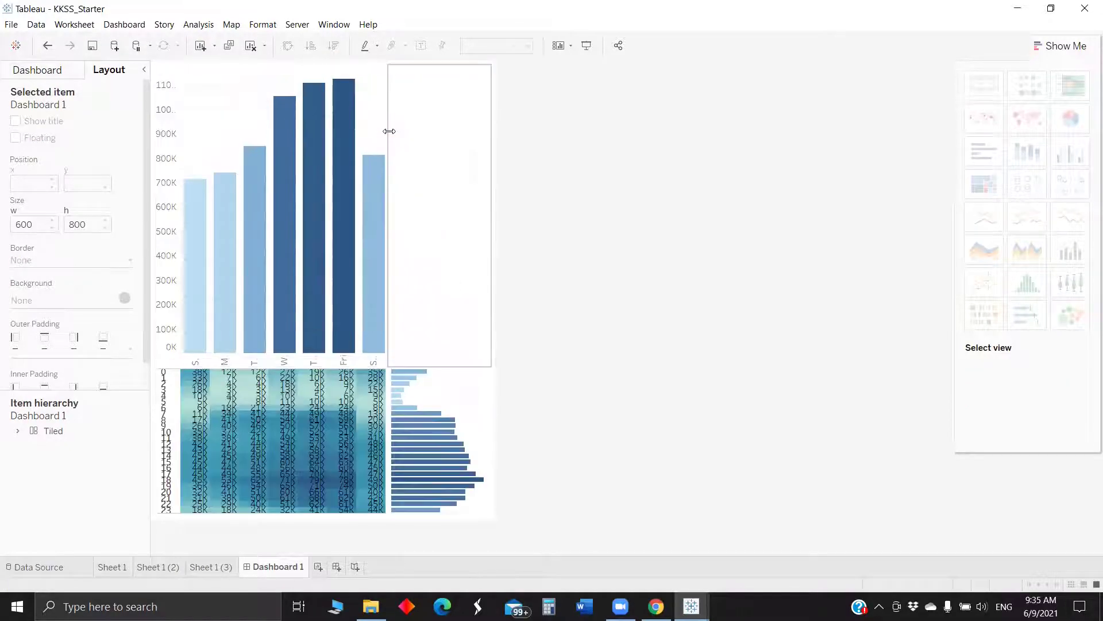
{"action": "key", "text": "ctrl+z"}
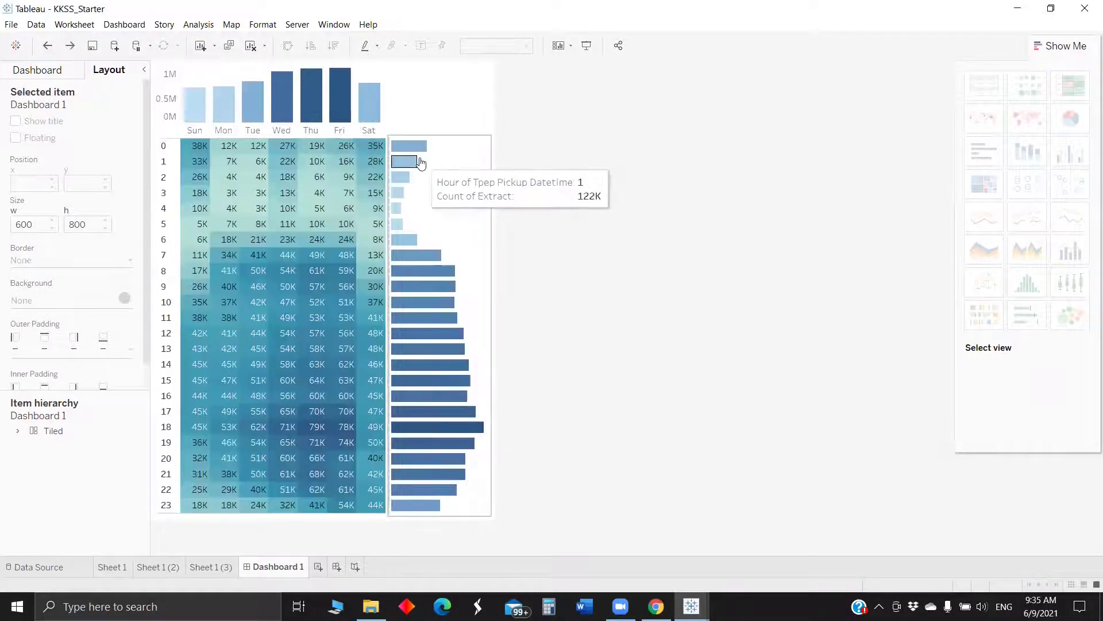
Open the hour bar chart's worksheet from the dashboard and show the header of its Count of Extract axis
{"action": "mouse_move", "coordinate": [432, 260]}
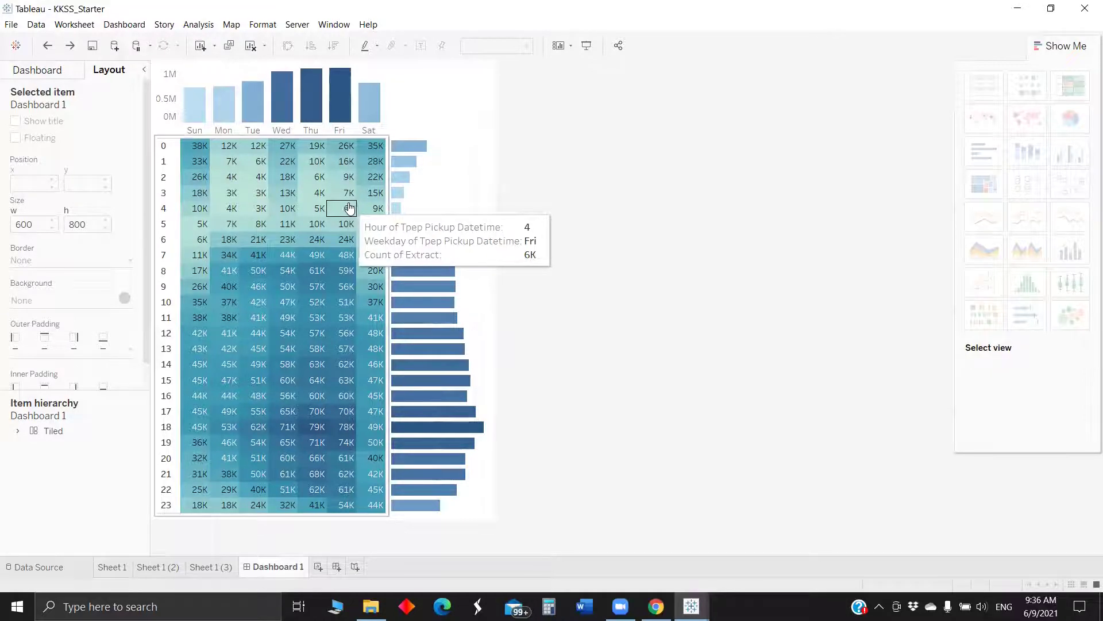
{"action": "left_click", "coordinate": [440, 177]}
{"action": "left_click", "coordinate": [497, 153]}
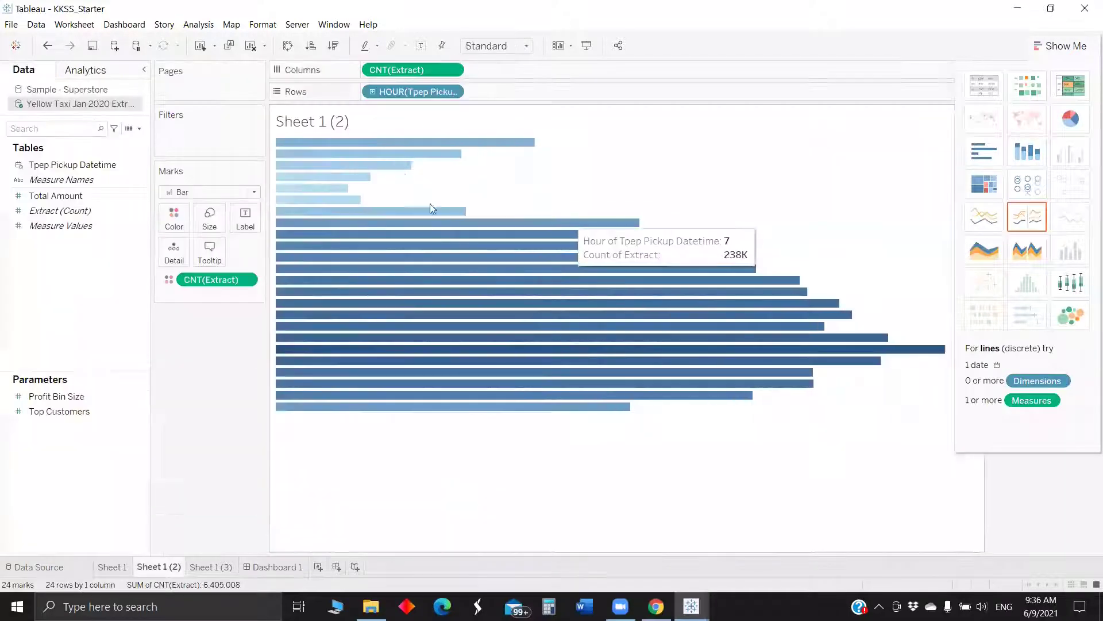
{"action": "right_click", "coordinate": [404, 76]}
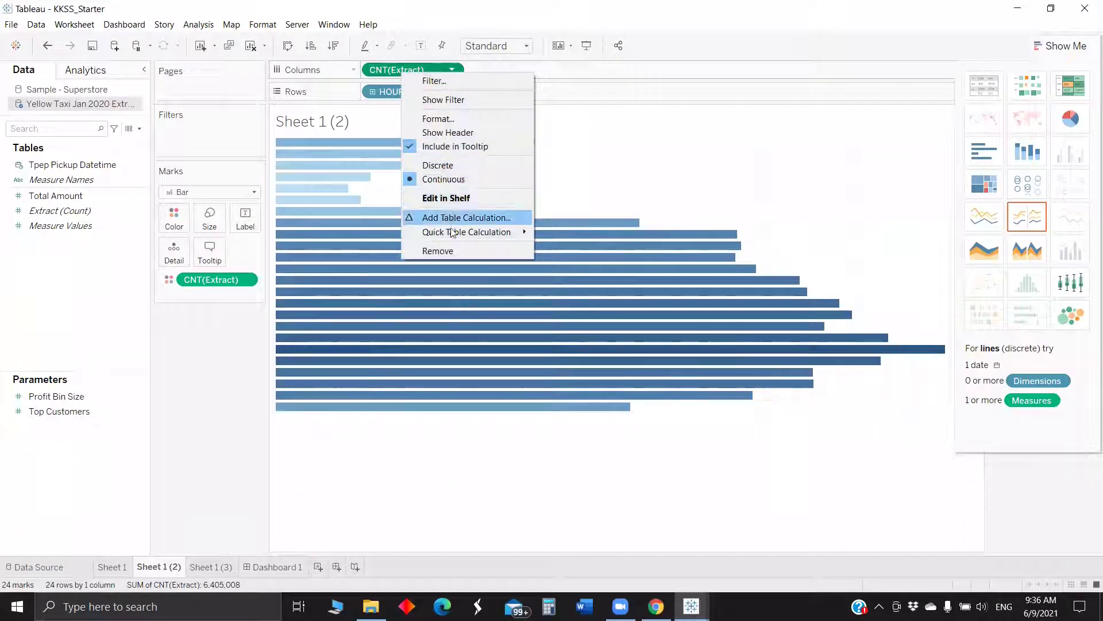
{"action": "left_click", "coordinate": [454, 134]}
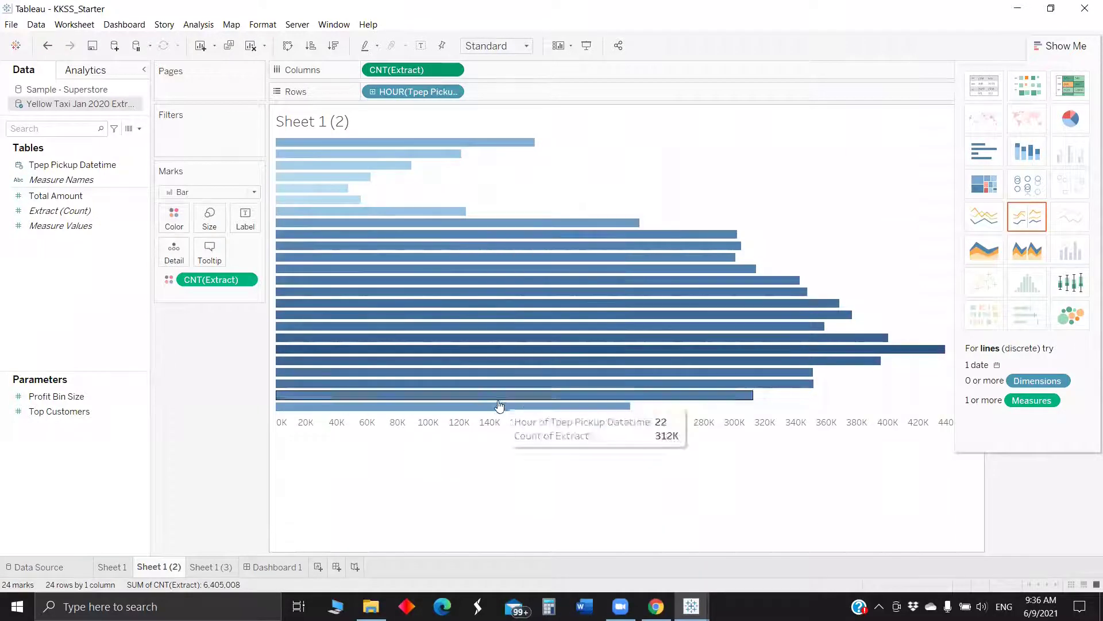
Set the hour bar chart's Count of Extract axis range to Fixed and review its tick mark settings
{"action": "right_click", "coordinate": [502, 422]}
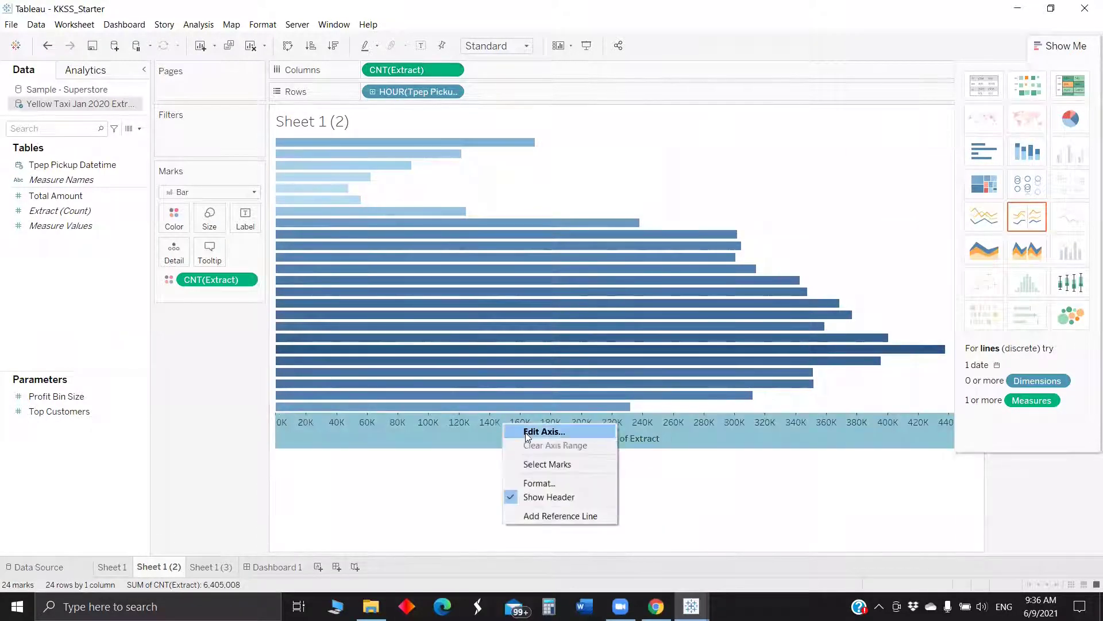
{"action": "left_click", "coordinate": [527, 433]}
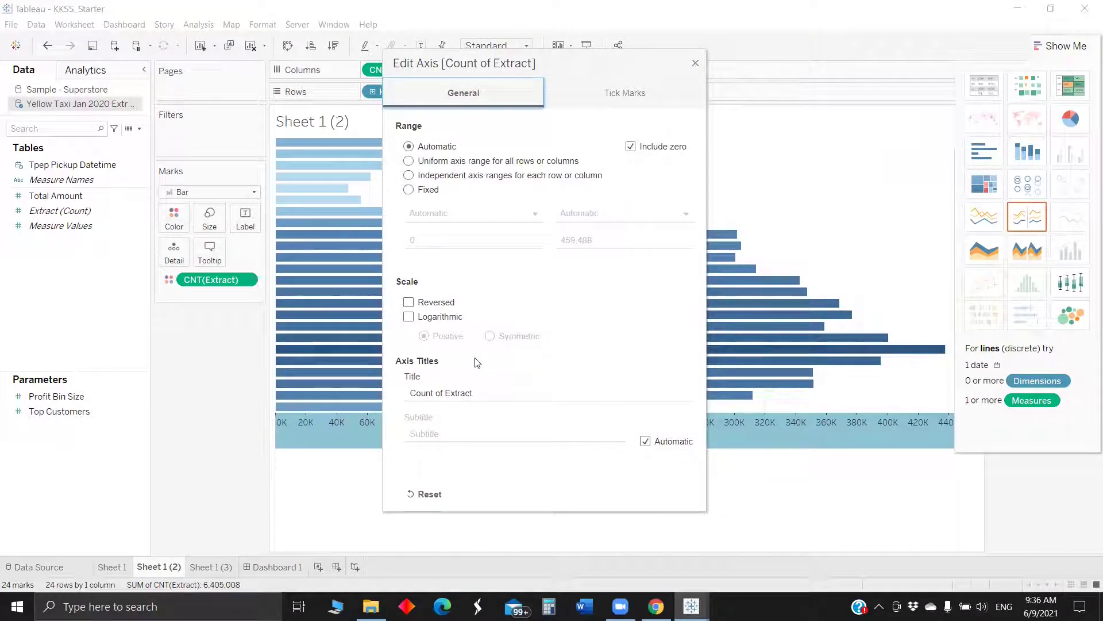
{"action": "left_click", "coordinate": [409, 190]}
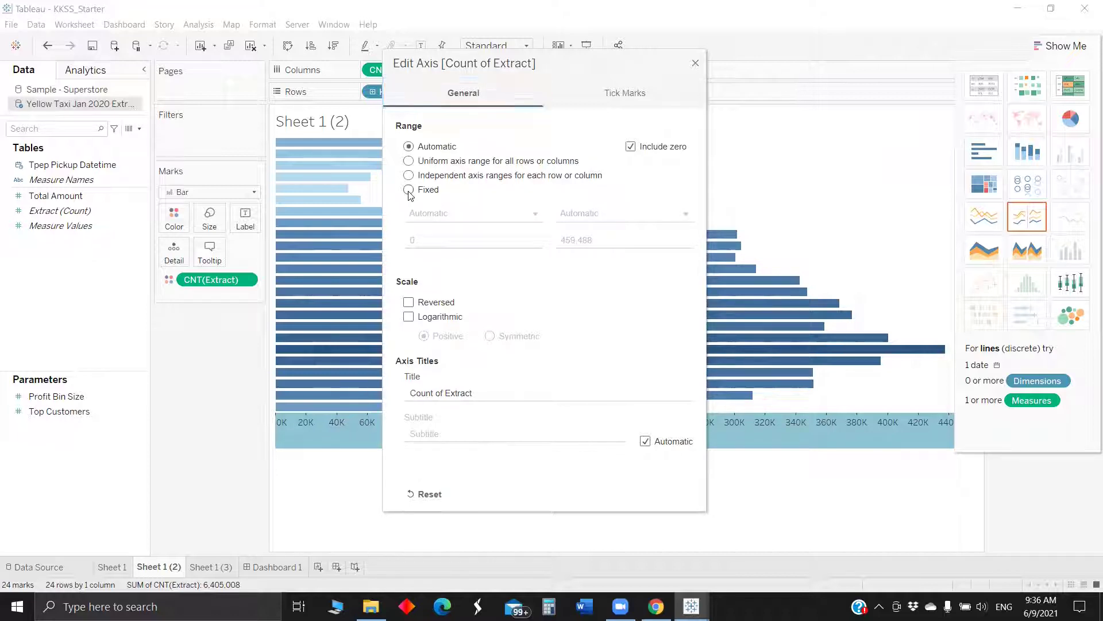
{"action": "left_click", "coordinate": [616, 102]}
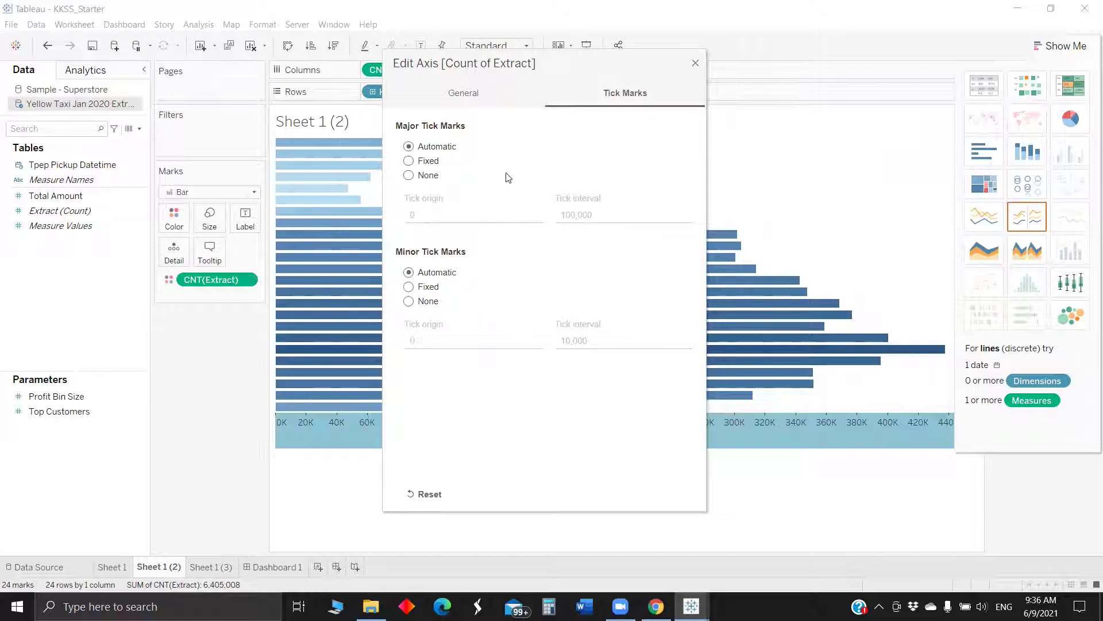
{"action": "left_click", "coordinate": [695, 64]}
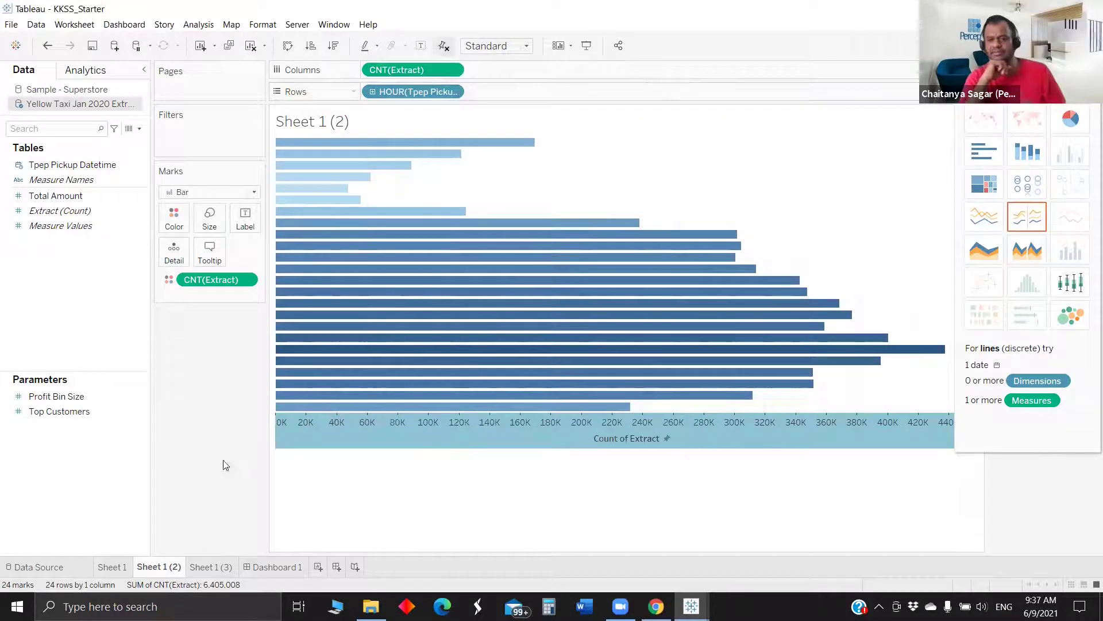
Compare the hour and weekday bar chart worksheets with how they line up with the highlight table on the dashboard
{"action": "left_click", "coordinate": [262, 568]}
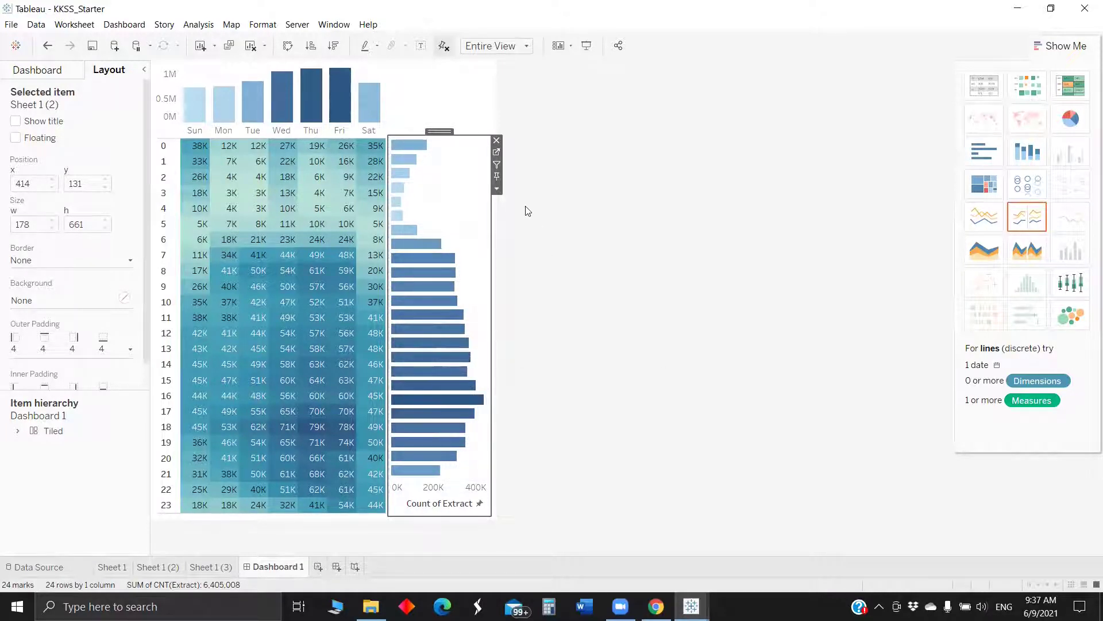
{"action": "left_click", "coordinate": [498, 150]}
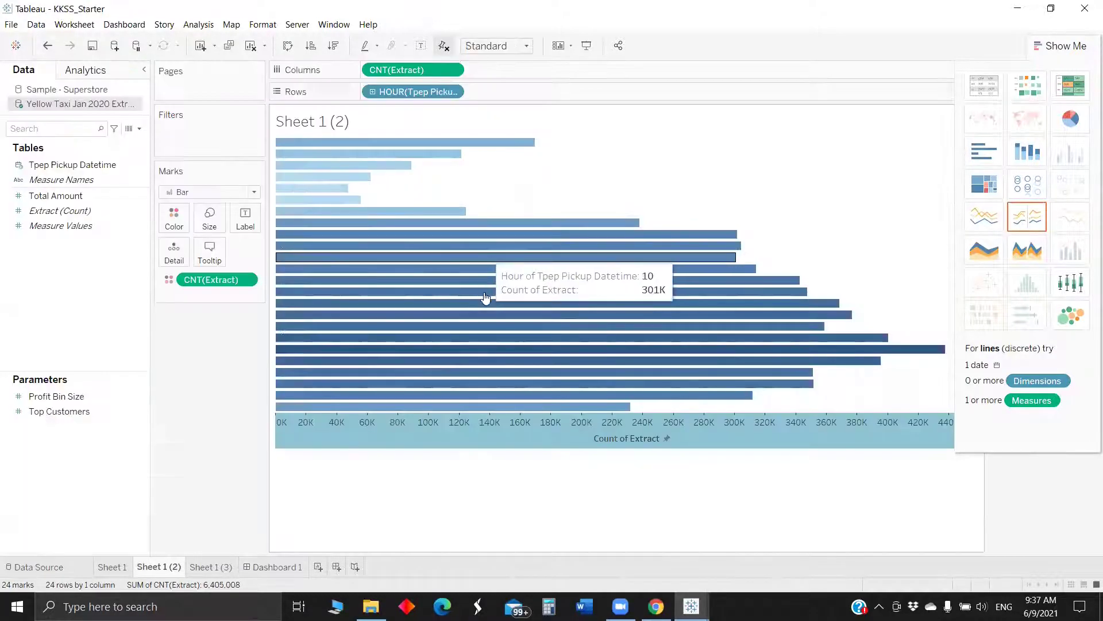
{"action": "left_click", "coordinate": [274, 567]}
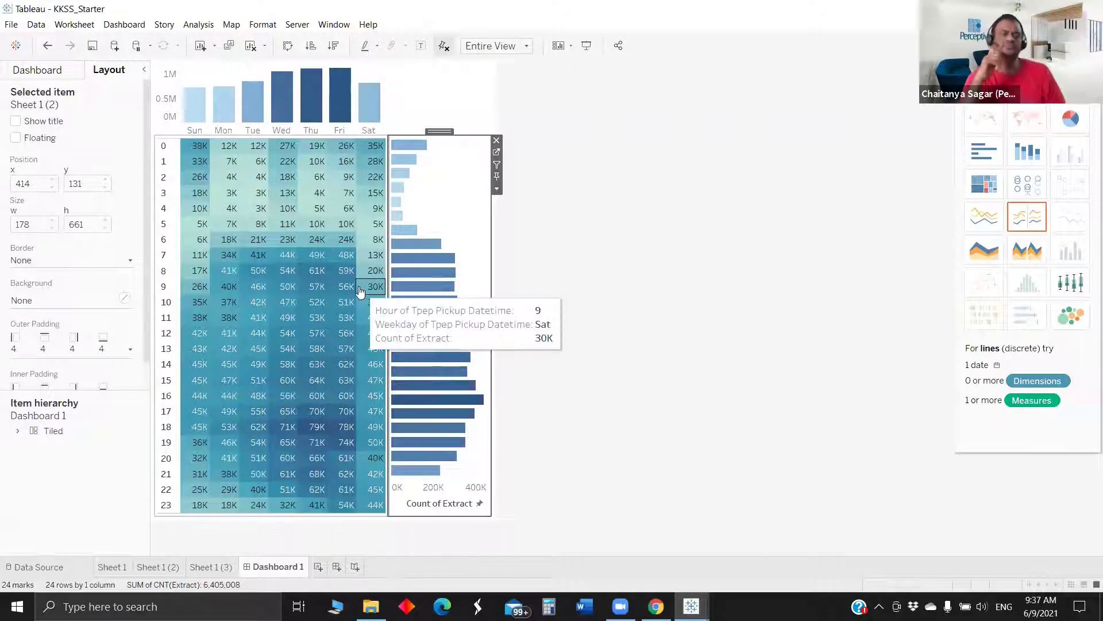
{"action": "left_click", "coordinate": [210, 81]}
{"action": "left_click", "coordinate": [389, 81]}
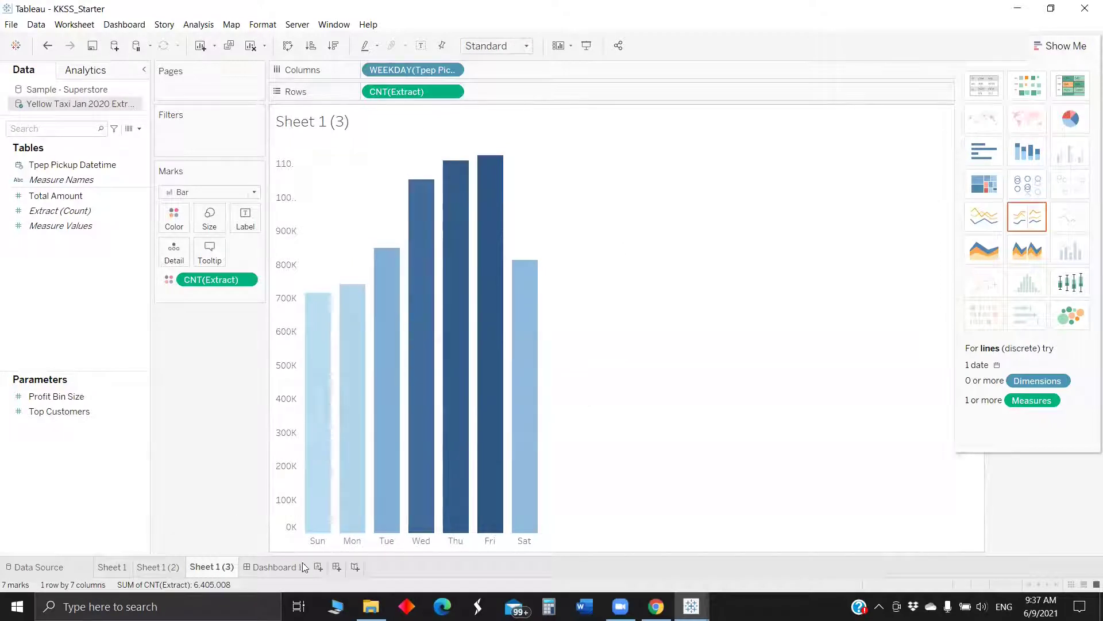
{"action": "left_click", "coordinate": [282, 565]}
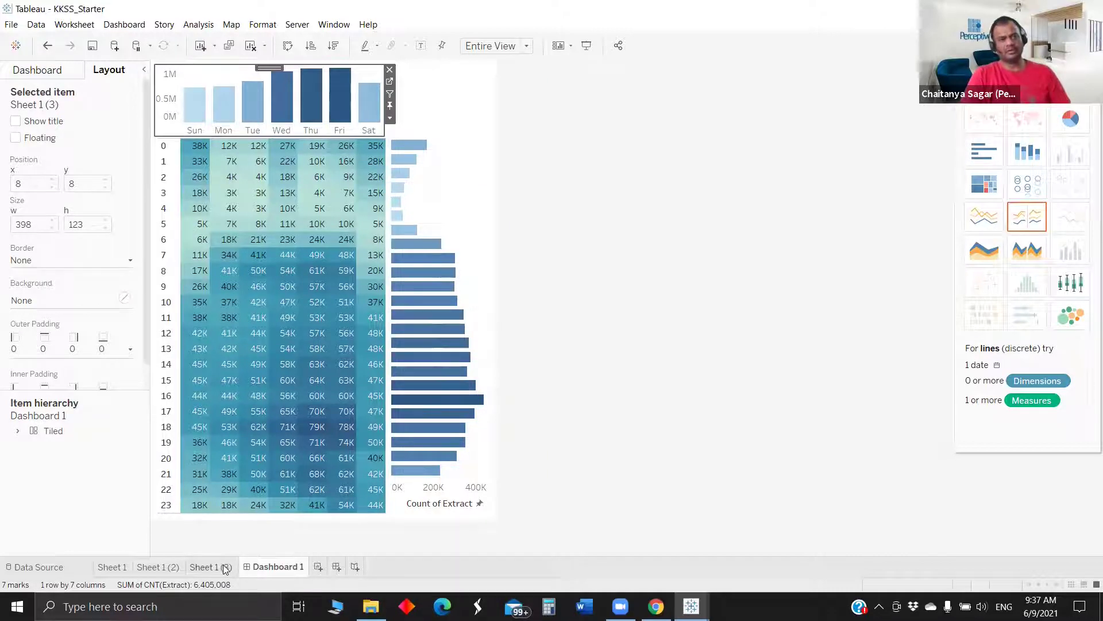
{"action": "mouse_move", "coordinate": [224, 568]}
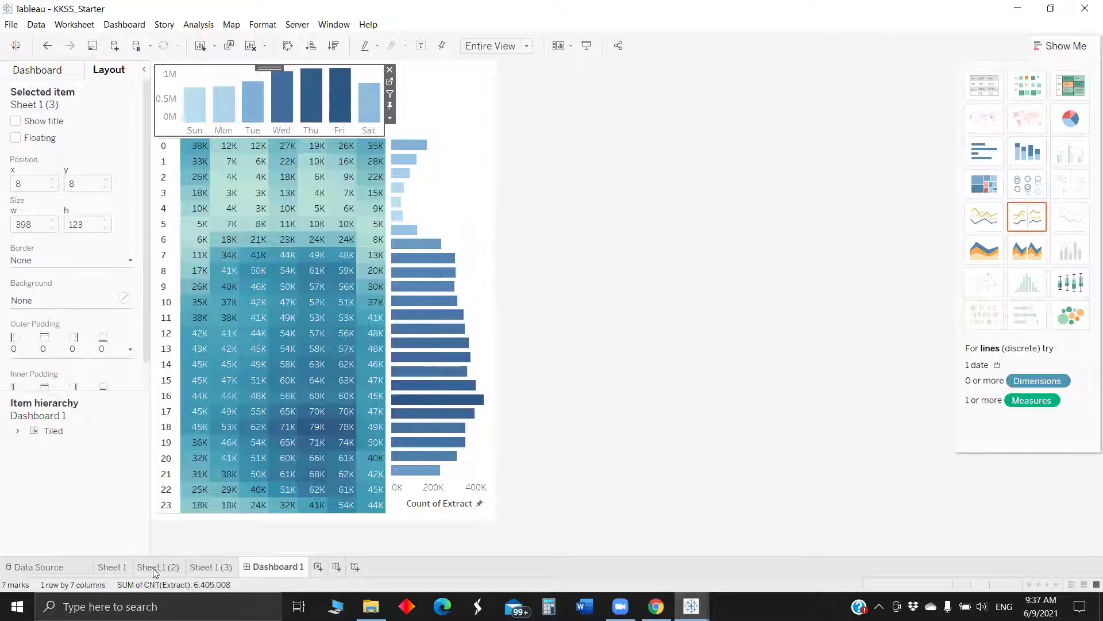
{"action": "mouse_move", "coordinate": [124, 568]}
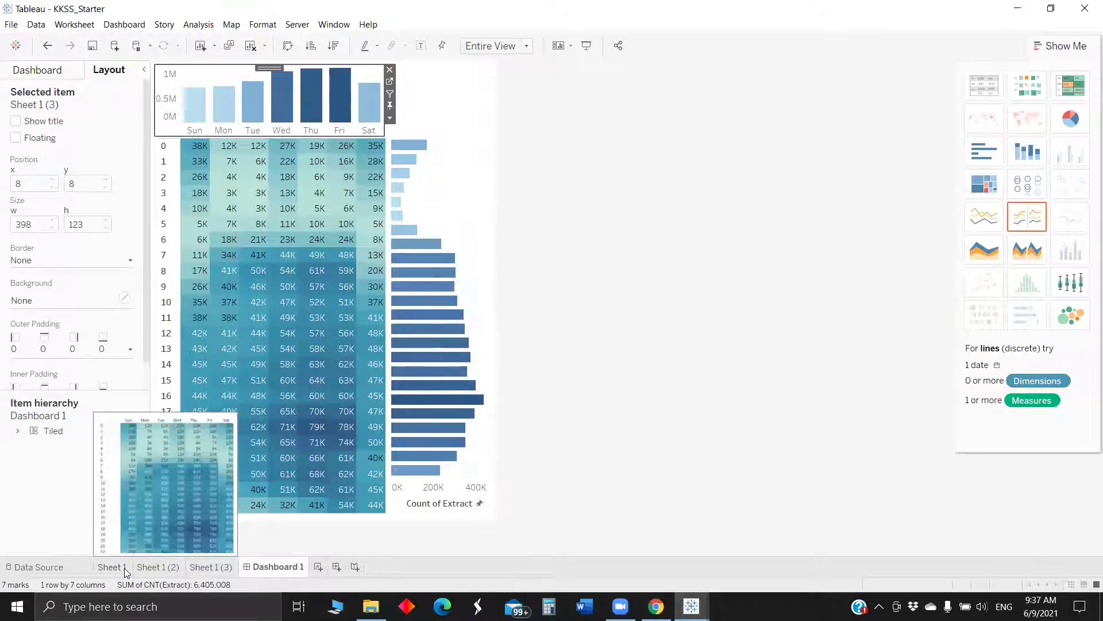
{"action": "mouse_move", "coordinate": [289, 568]}
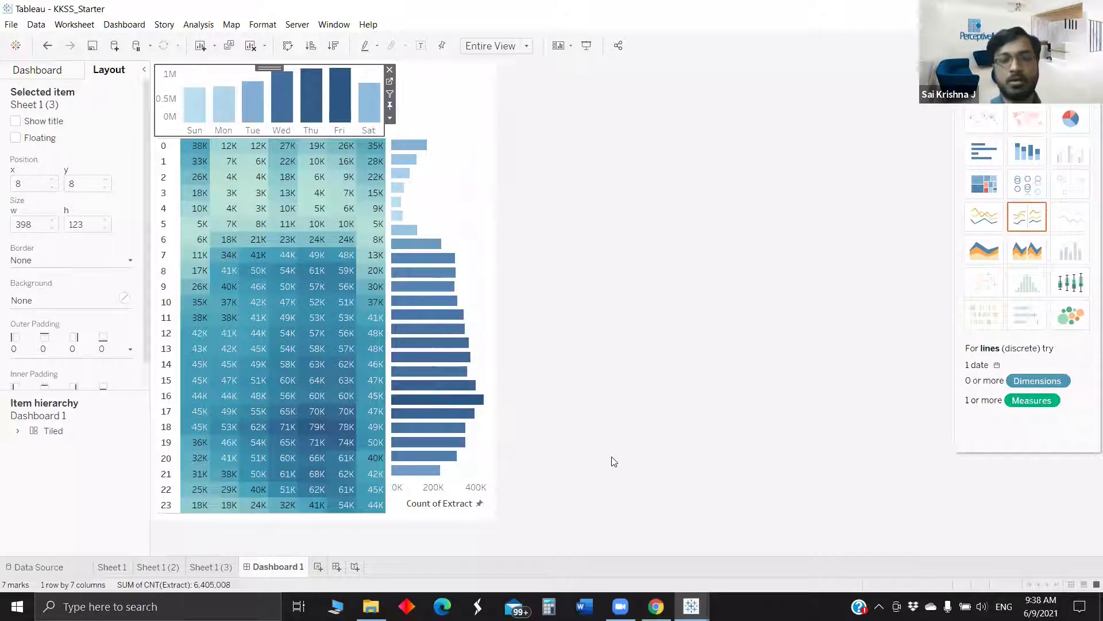
Hide the Count of Extract axis header of the hour bar chart on the dashboard
{"action": "left_click", "coordinate": [440, 495]}
{"action": "right_click", "coordinate": [441, 496]}
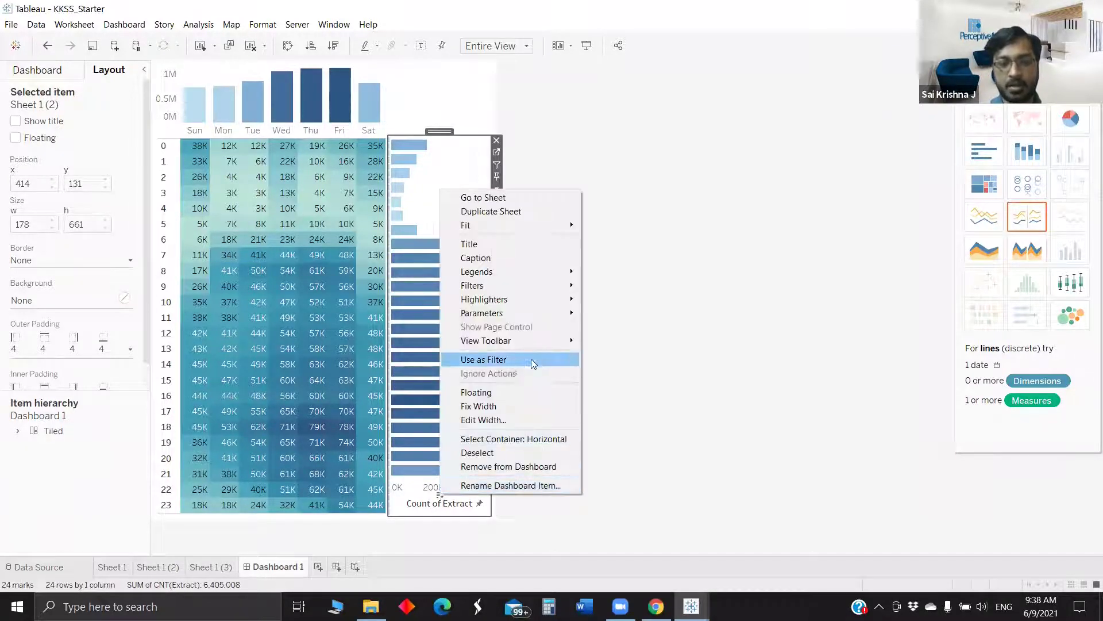
{"action": "left_click", "coordinate": [689, 377]}
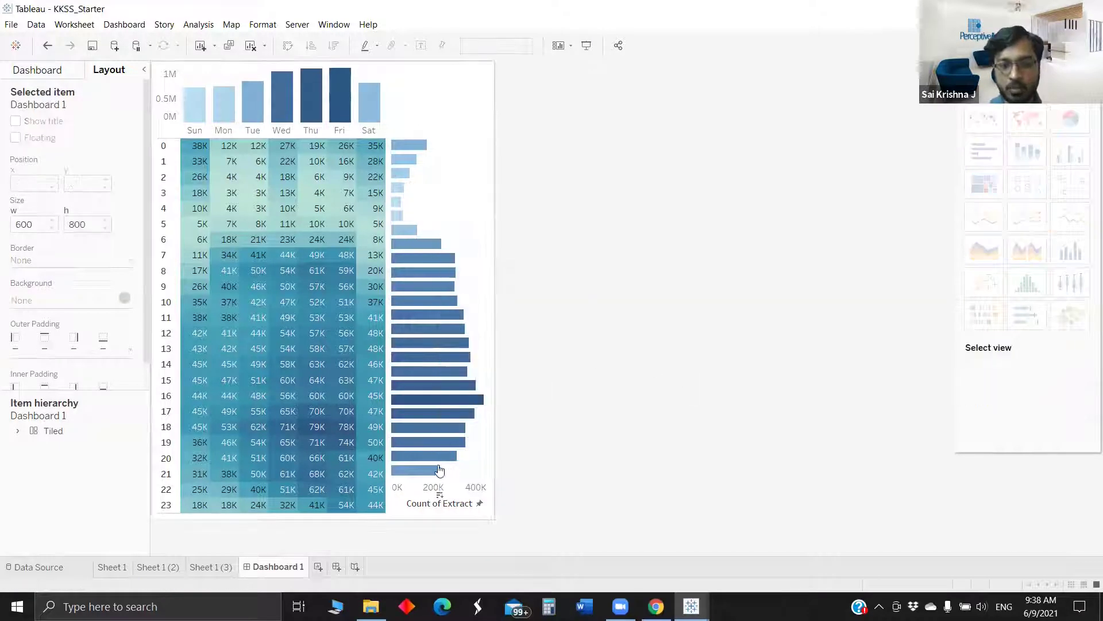
{"action": "right_click", "coordinate": [475, 495]}
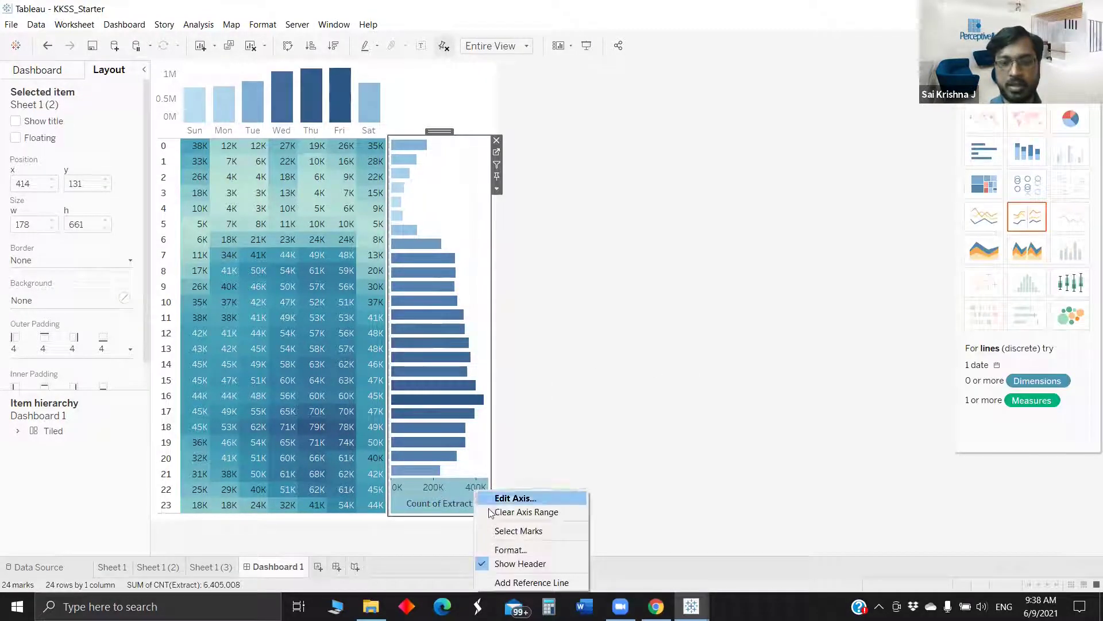
{"action": "left_click", "coordinate": [515, 563]}
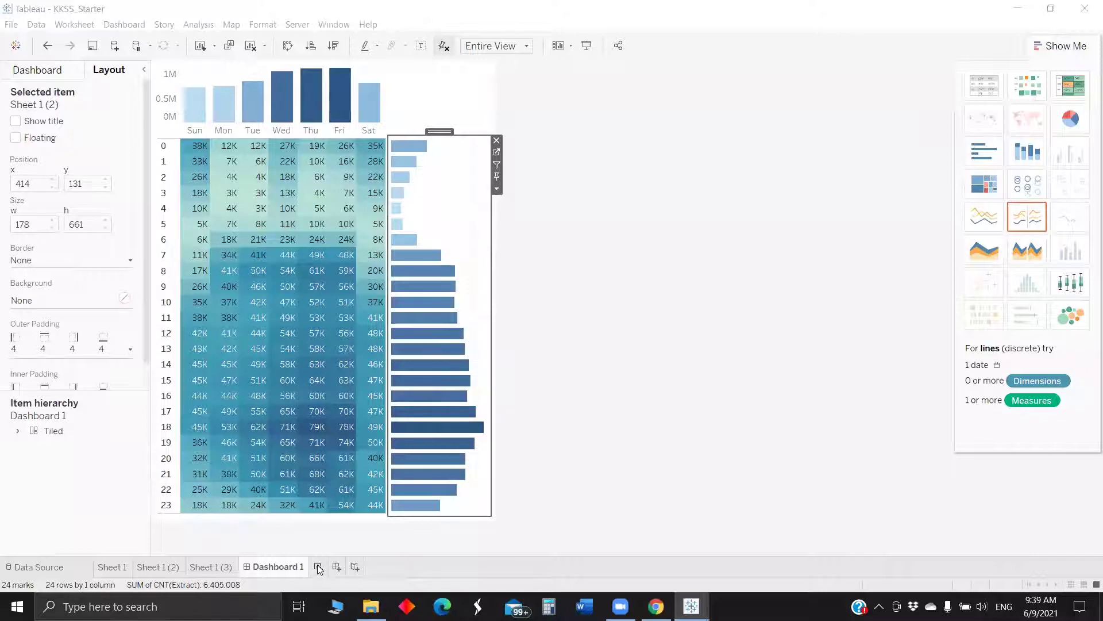
Create a new worksheet and add the Category1 dimension from the Sample - Superstore data source to the columns
{"action": "left_click", "coordinate": [318, 567]}
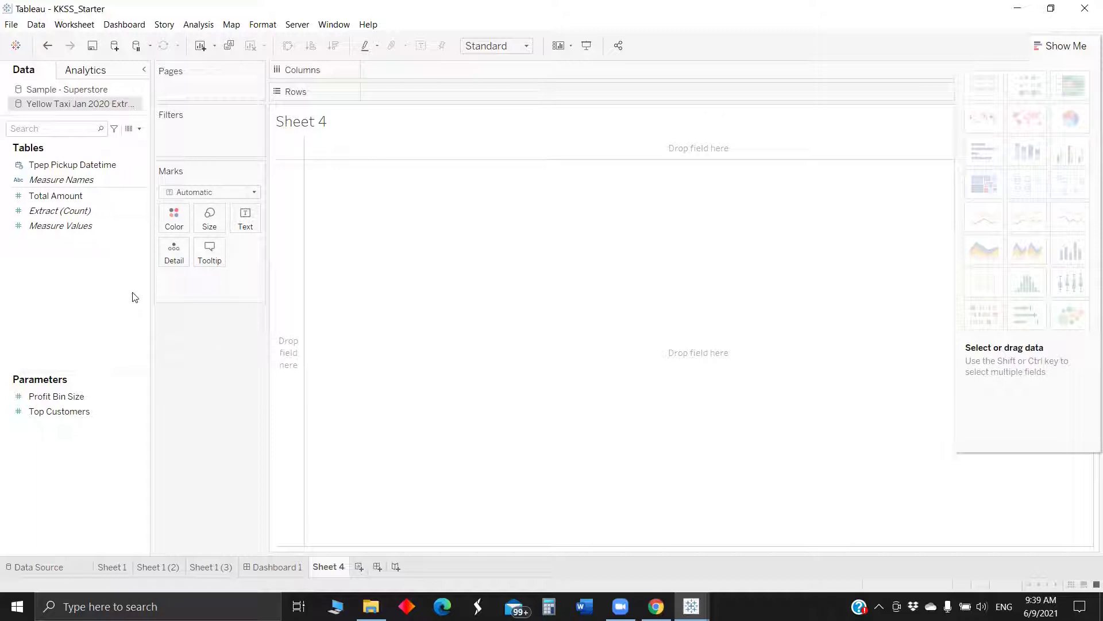
{"action": "left_click", "coordinate": [80, 210]}
{"action": "left_click", "coordinate": [60, 125]}
{"action": "type", "text": "ca"}
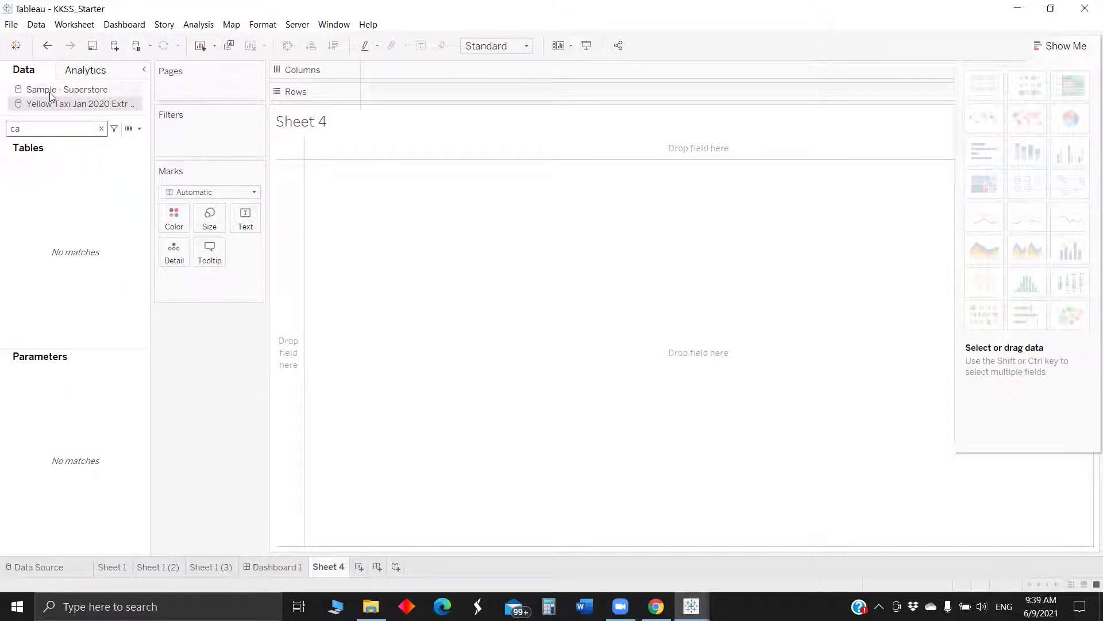
{"action": "left_click", "coordinate": [51, 96]}
{"action": "left_click_drag", "start_coordinate": [57, 194], "coordinate": [426, 71]}
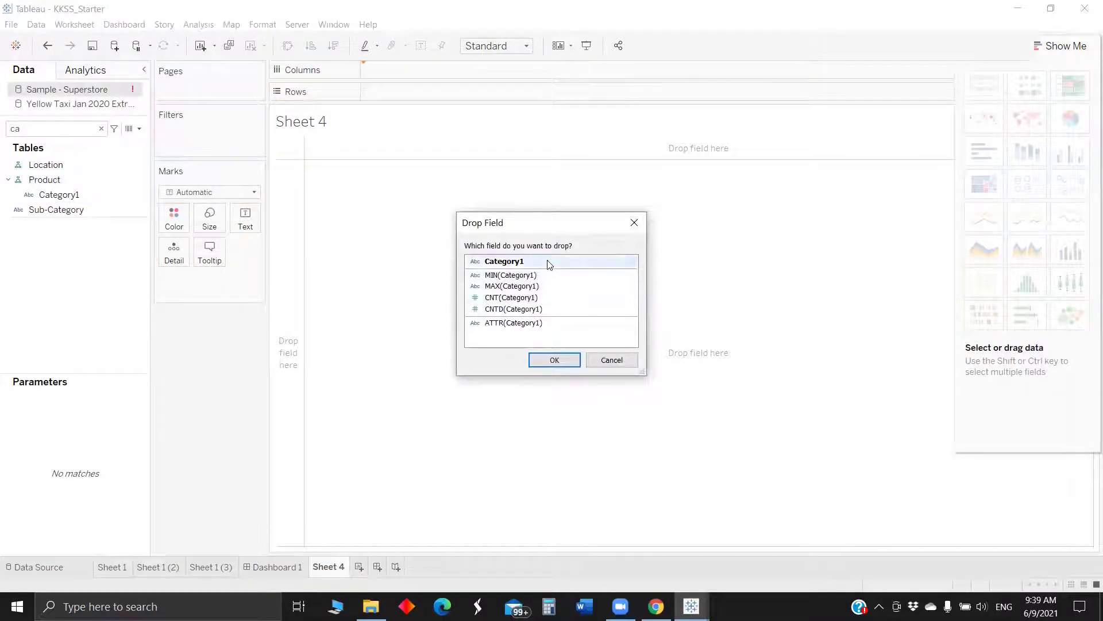
{"action": "left_click", "coordinate": [554, 360]}
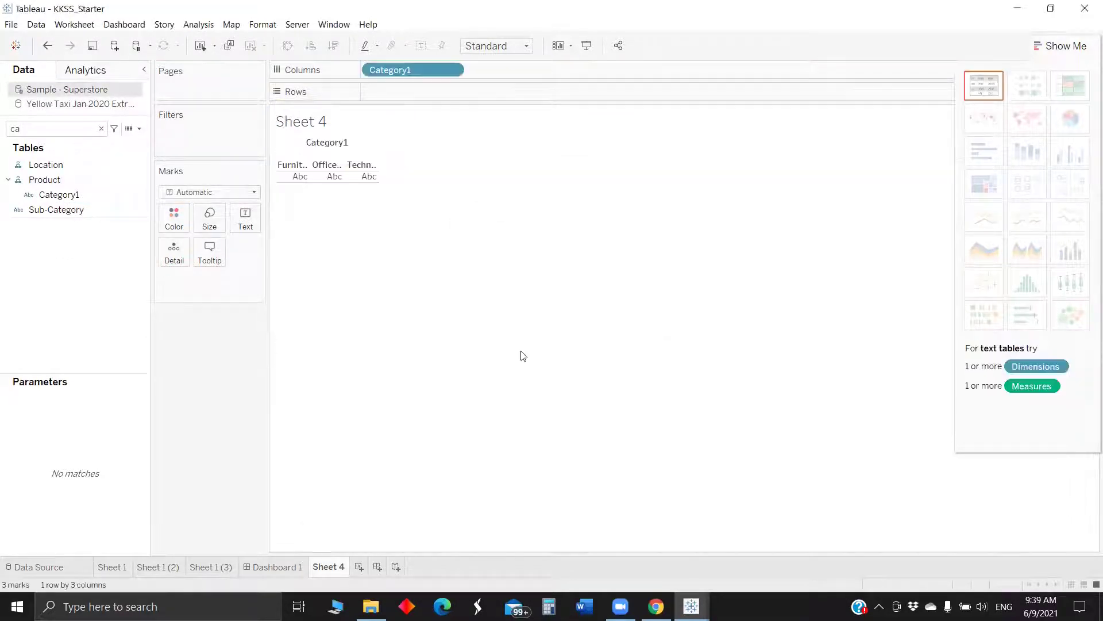
Add Sales aggregated as AVG to the rows and change the mark type to Circle
{"action": "left_click", "coordinate": [58, 194]}
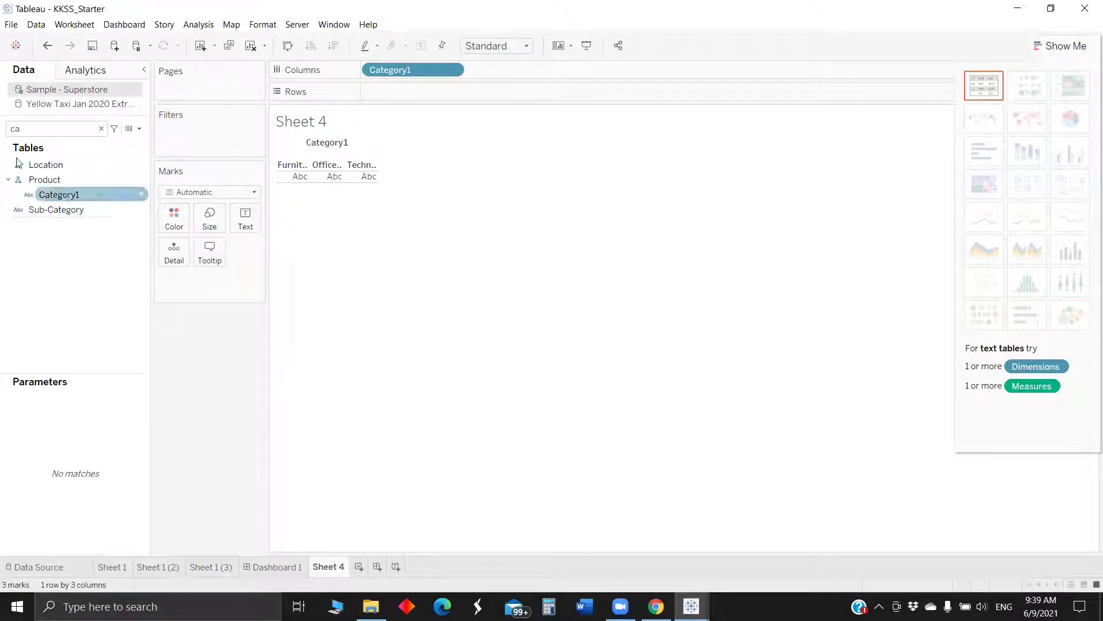
{"action": "double_click", "coordinate": [24, 129]}
{"action": "type", "text": "av"}
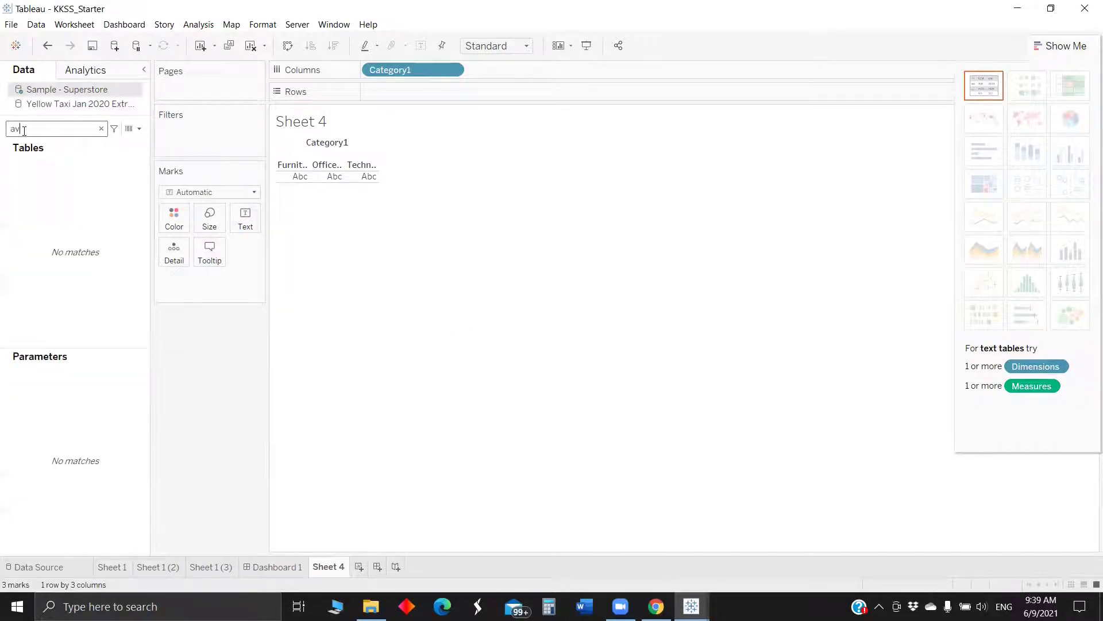
{"action": "key", "text": "BackSpace"}
{"action": "key", "text": "BackSpace"}
{"action": "type", "text": "sa"}
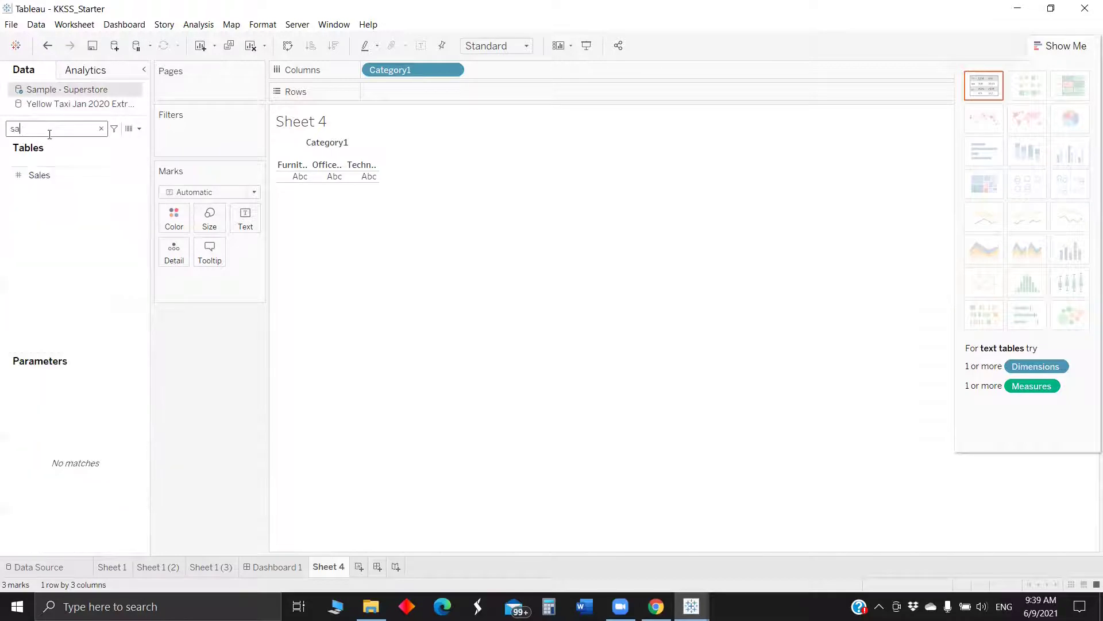
{"action": "left_click_drag", "start_coordinate": [38, 175], "coordinate": [401, 97]}
{"action": "left_click", "coordinate": [503, 233]}
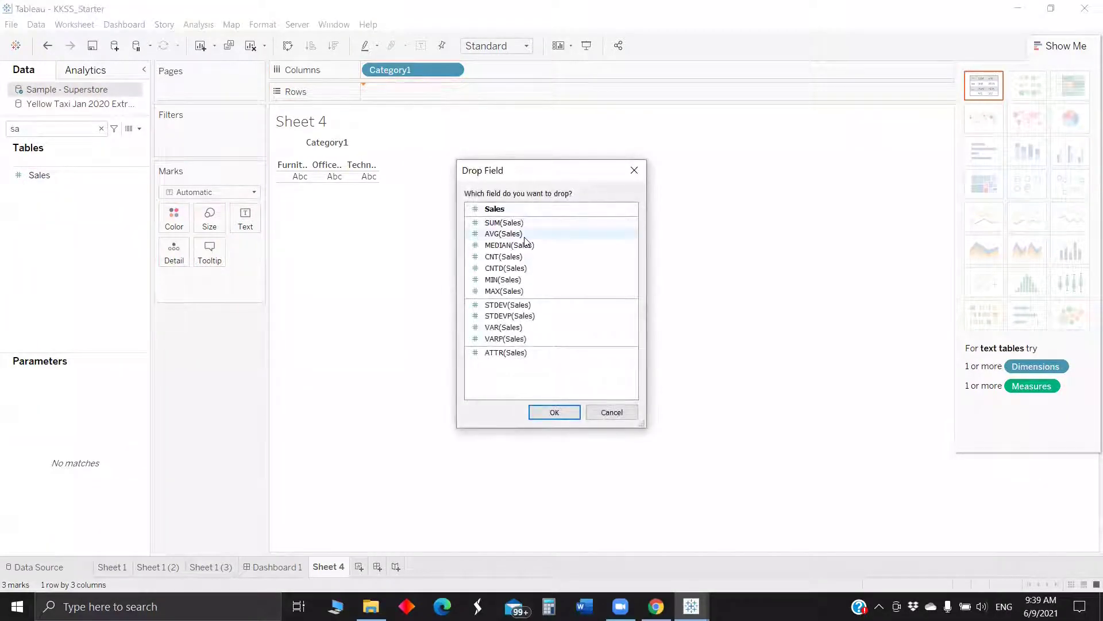
{"action": "left_click", "coordinate": [555, 412]}
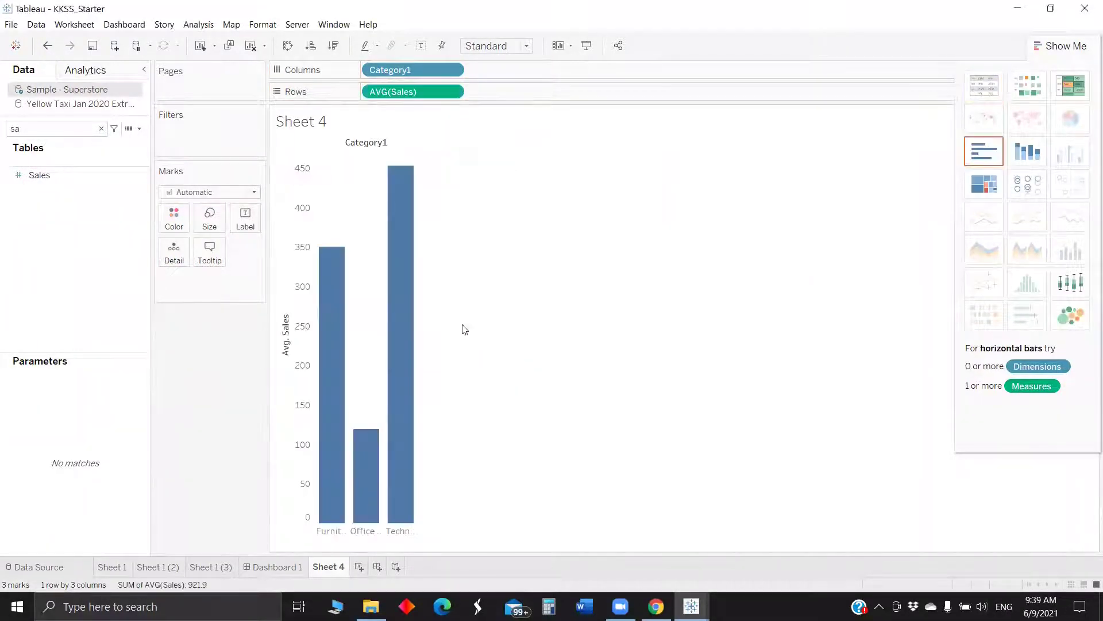
{"action": "left_click", "coordinate": [210, 192]}
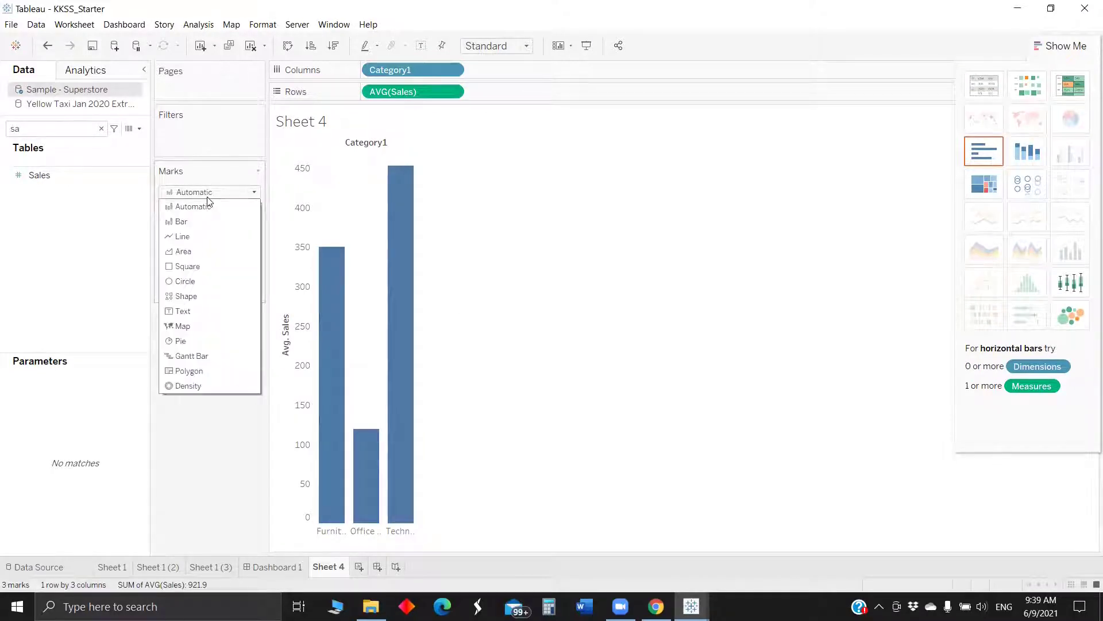
{"action": "left_click", "coordinate": [199, 281]}
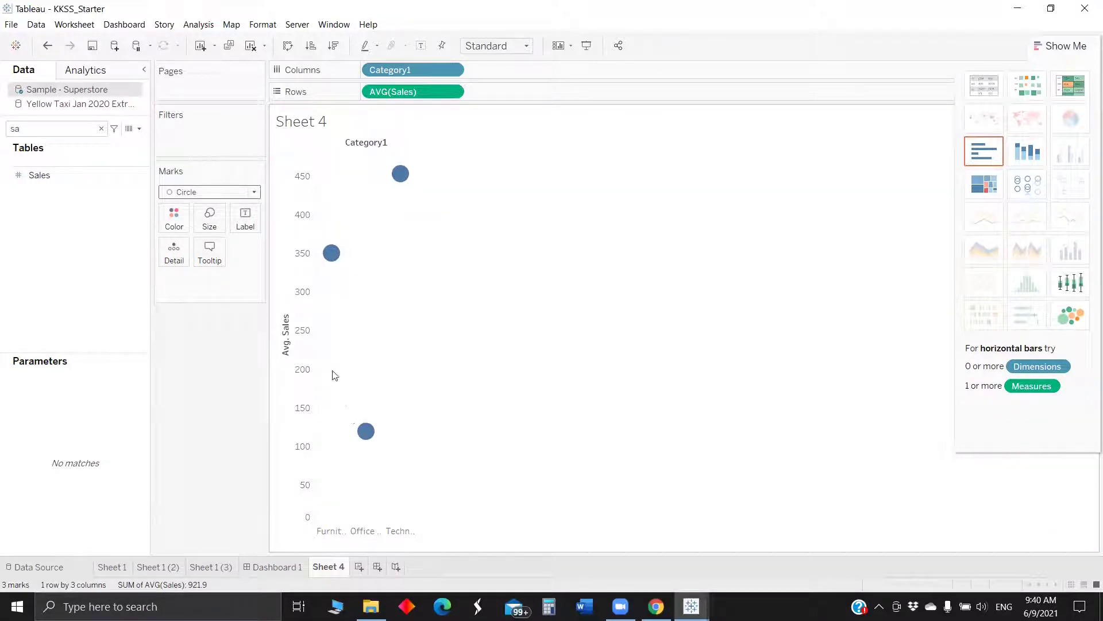
Create a set from the Category1 dimension that contains only Furniture, keeping the name Category1 Set
{"action": "left_click", "coordinate": [57, 129]}
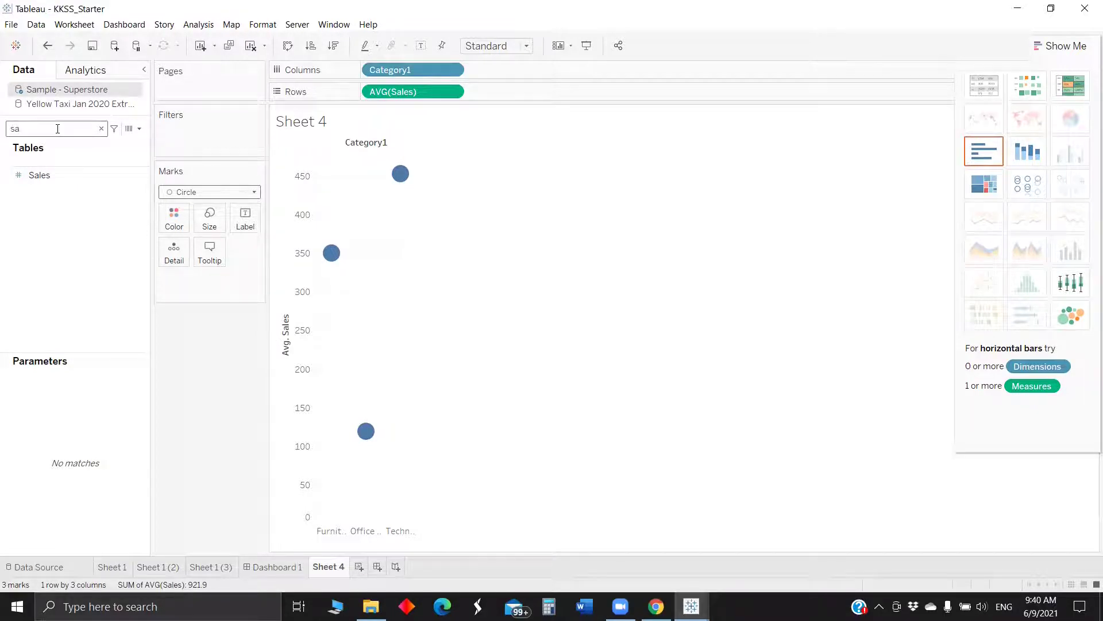
{"action": "key", "text": "ctrl+a"}
{"action": "key", "text": "BackSpace"}
{"action": "type", "text": "ca"}
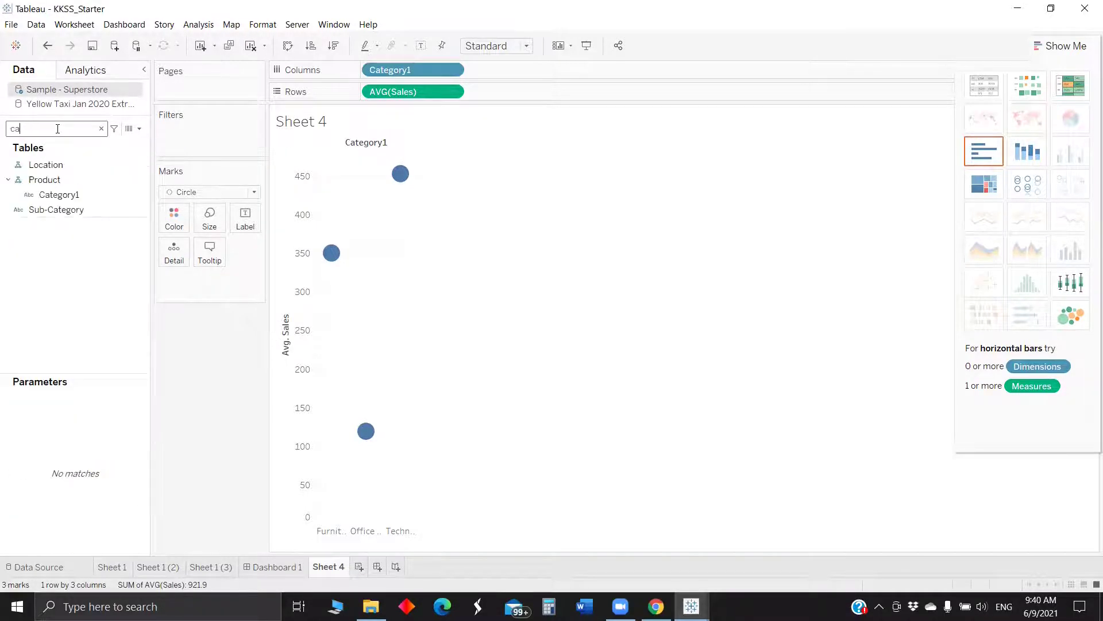
{"action": "left_click", "coordinate": [74, 194]}
{"action": "right_click", "coordinate": [90, 194]}
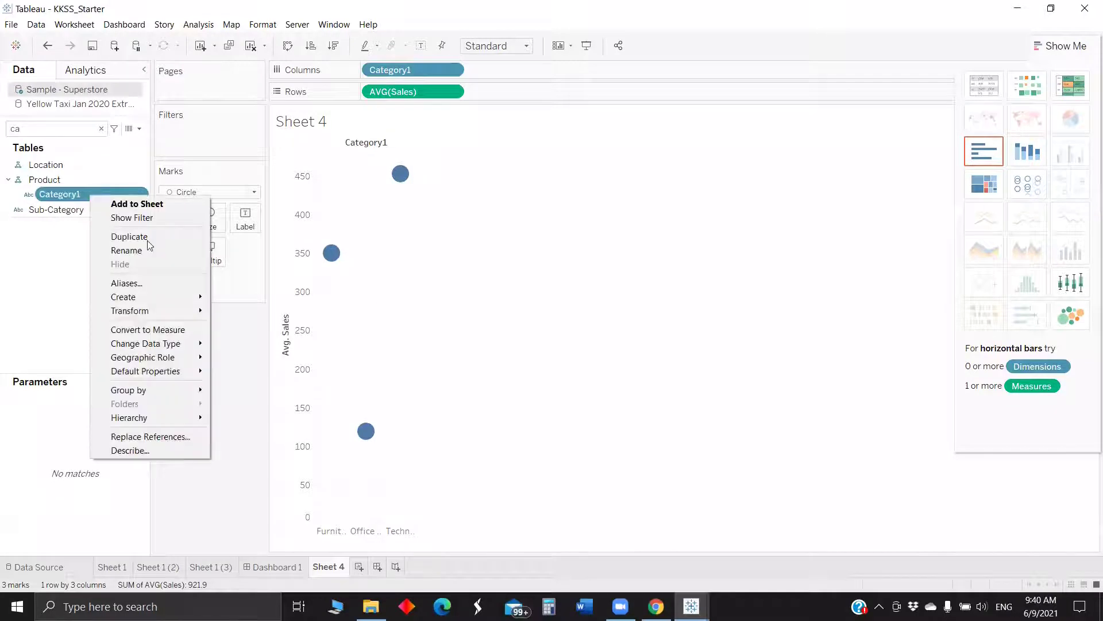
{"action": "mouse_move", "coordinate": [184, 303]}
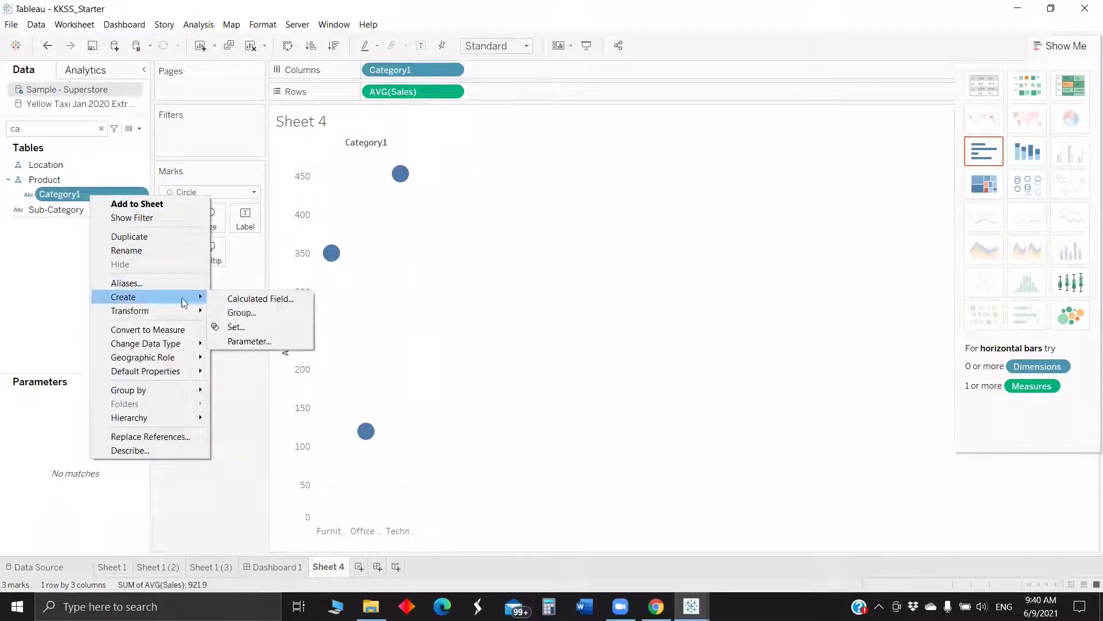
{"action": "left_click", "coordinate": [242, 326]}
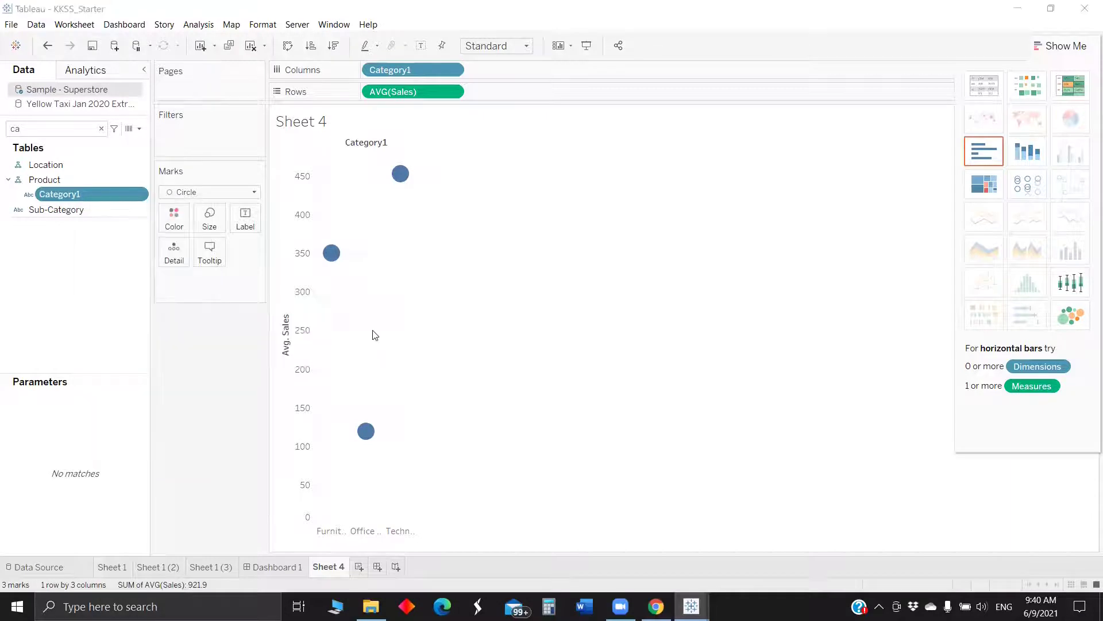
{"action": "left_click", "coordinate": [438, 207]}
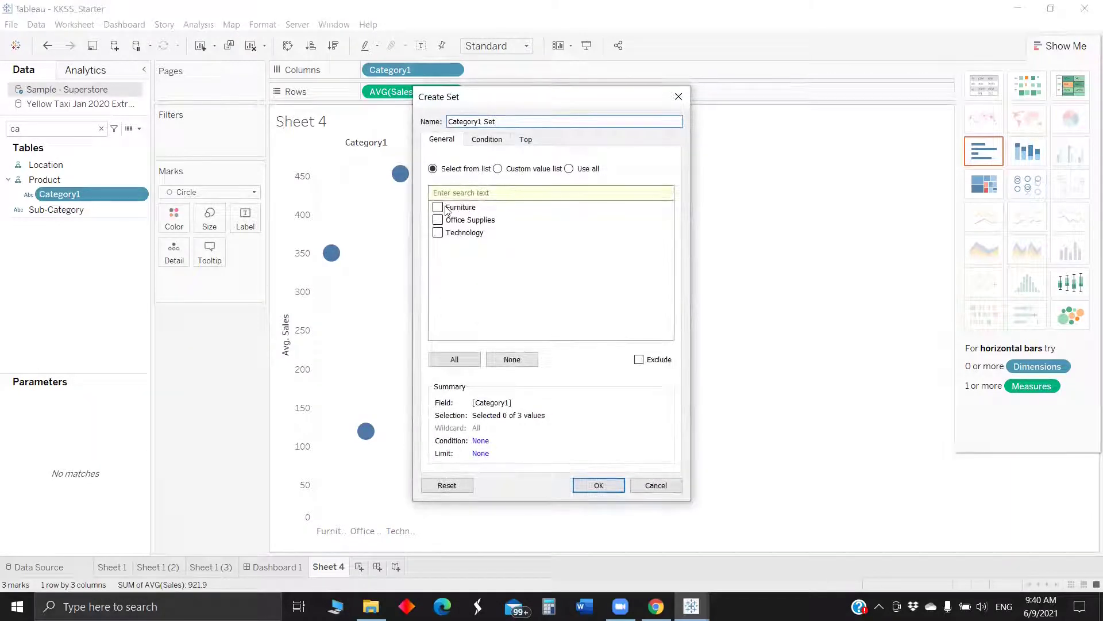
{"action": "left_click", "coordinate": [617, 485]}
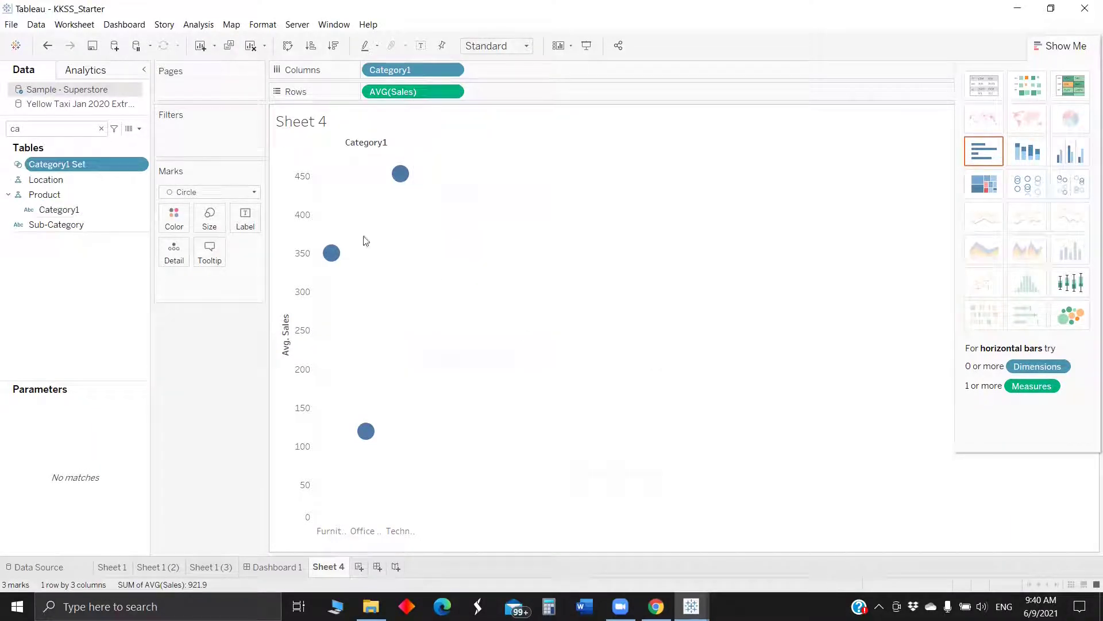
Start a new calculated field with the formula IF [Category1 Set] THEN [Sales] END
{"action": "left_click", "coordinate": [139, 130]}
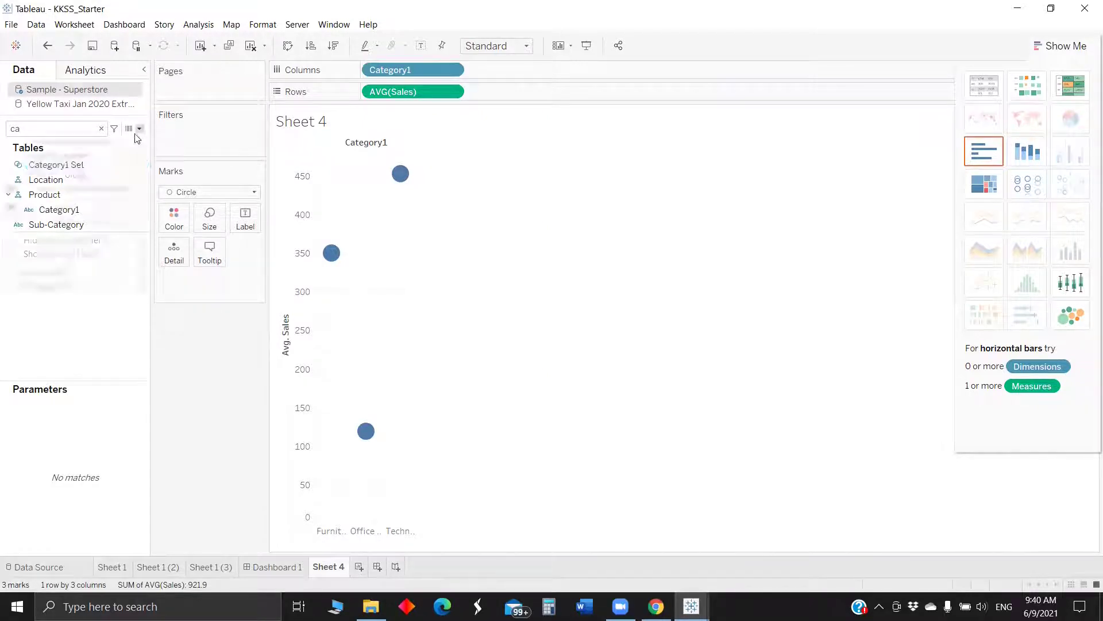
{"action": "left_click", "coordinate": [120, 139]}
{"action": "left_click", "coordinate": [440, 252]}
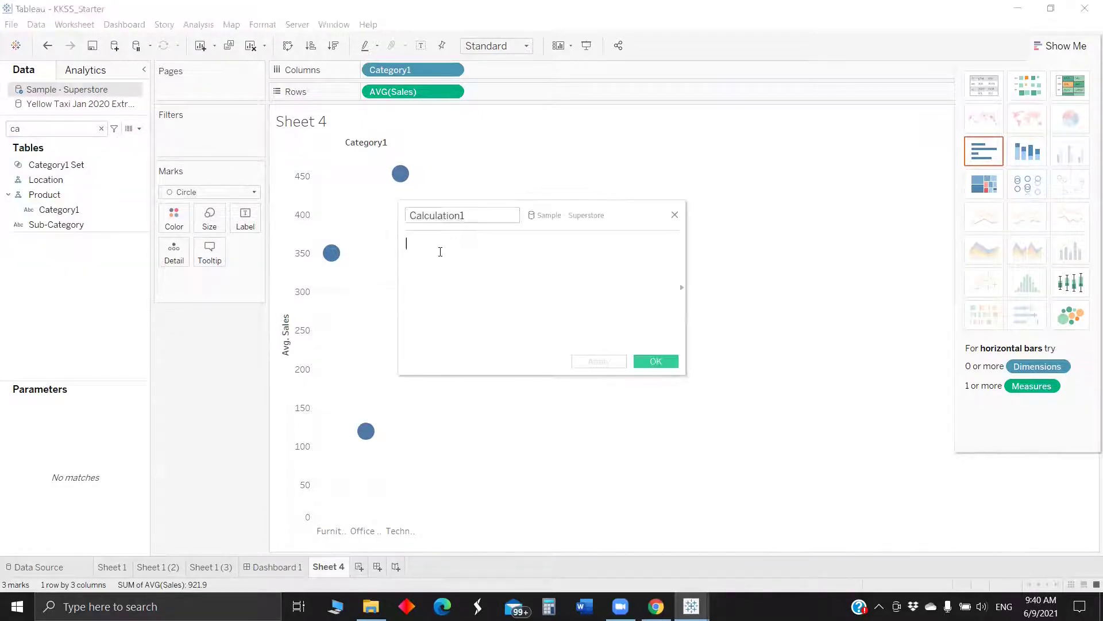
{"action": "type", "text": "if"}
{"action": "key", "text": "Return"}
{"action": "type", "text": "cate"}
{"action": "key", "text": "Down"}
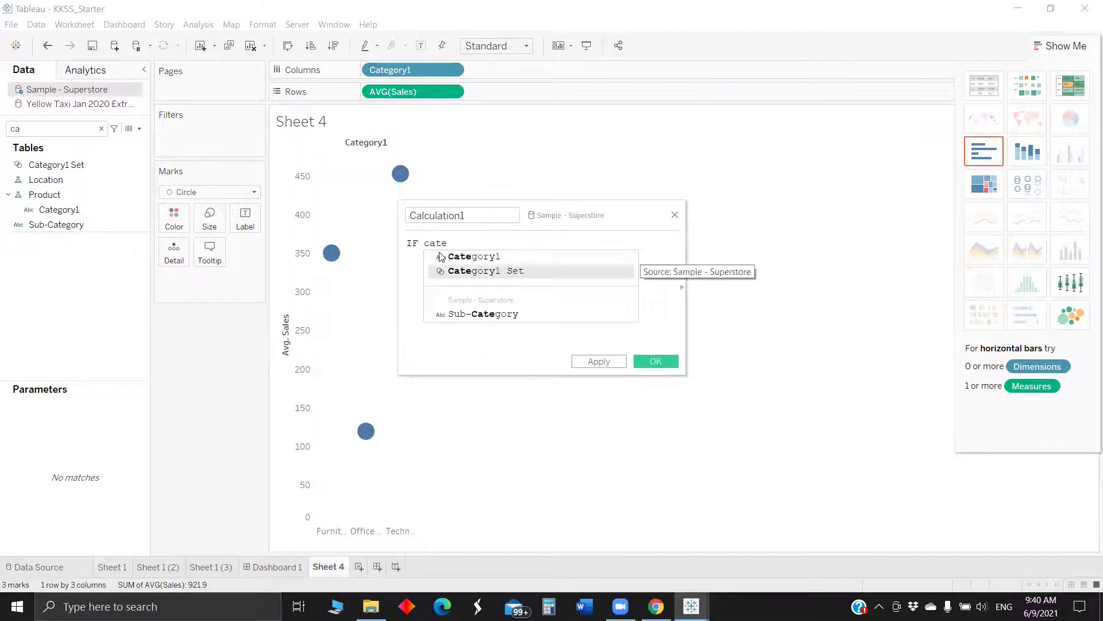
{"action": "key", "text": "Return"}
{"action": "type", "text": "th"}
{"action": "key", "text": "Return"}
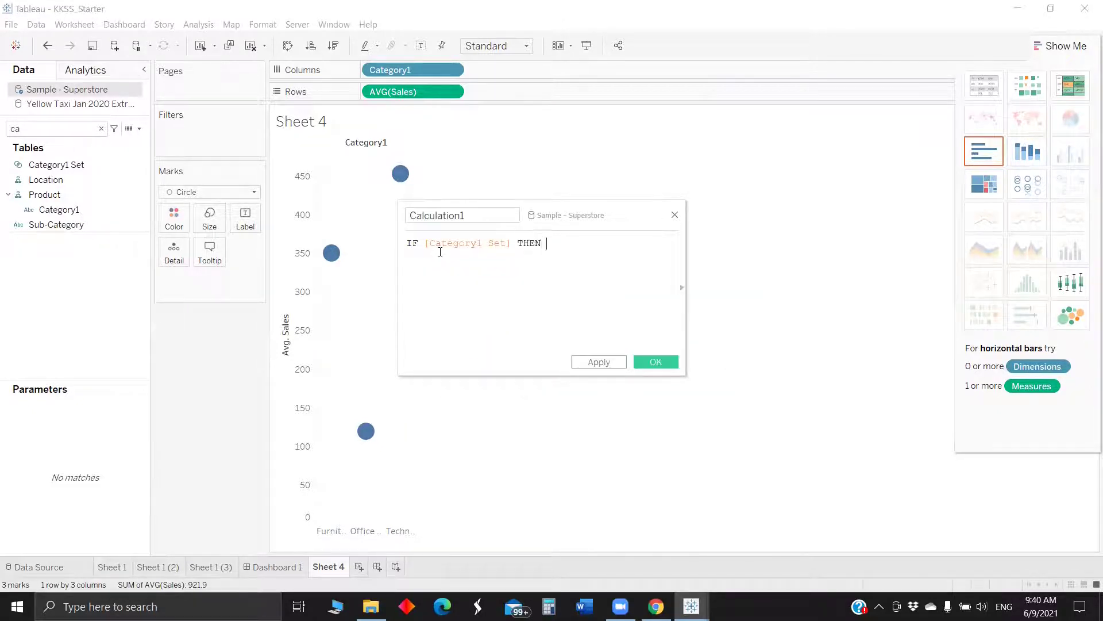
{"action": "type", "text": "sale"}
{"action": "key", "text": "Return"}
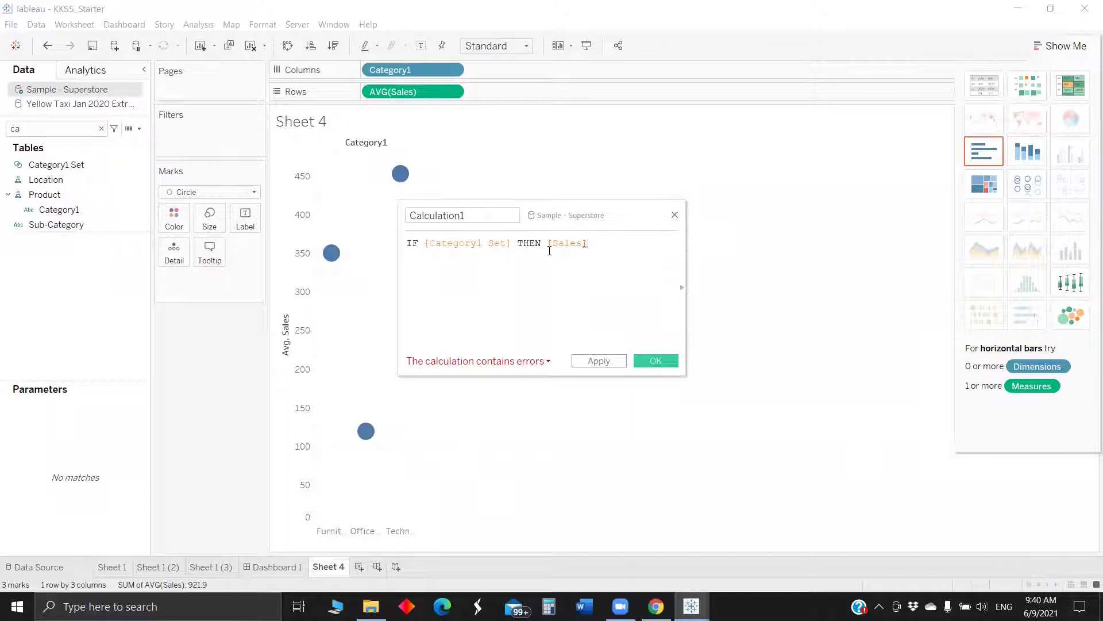
{"action": "left_click", "coordinate": [451, 215]}
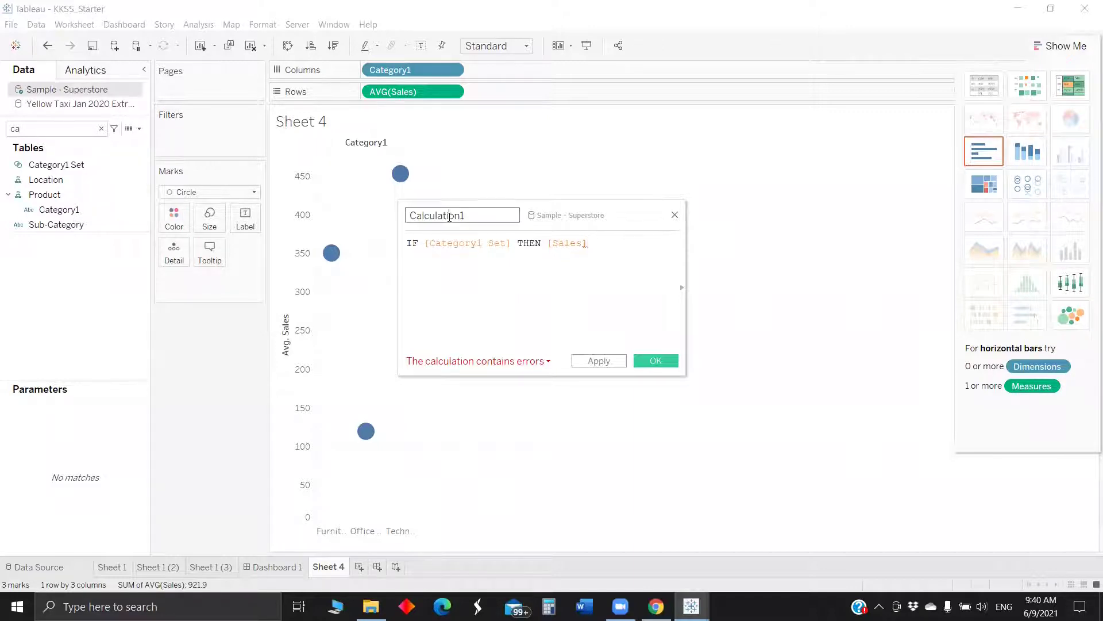
{"action": "left_click", "coordinate": [596, 244]}
{"action": "type", "text": "END"}
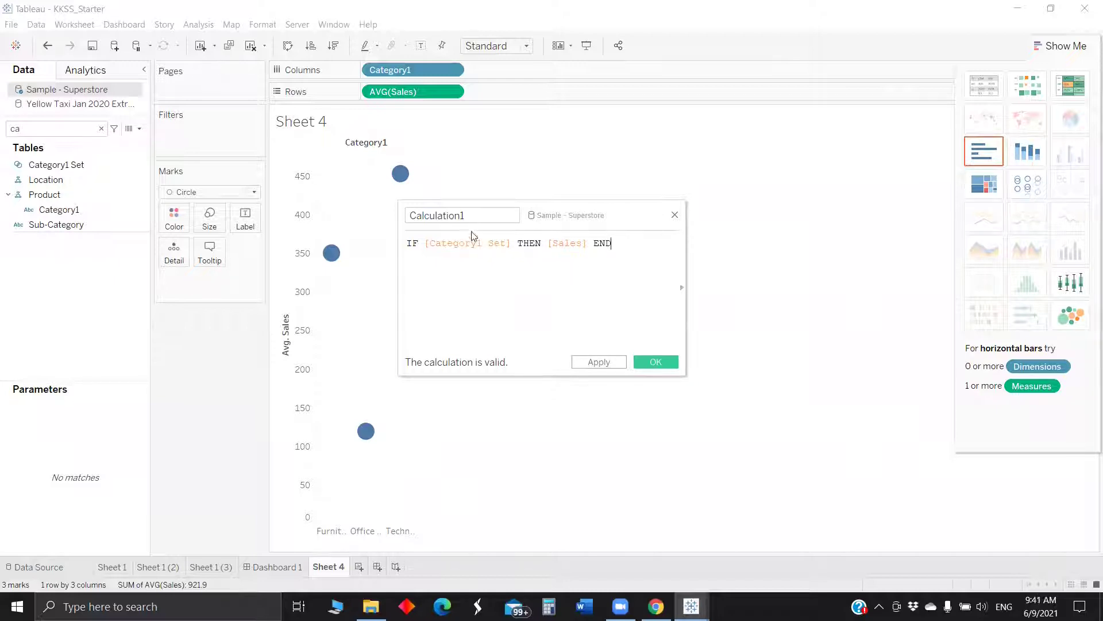
Name the calculated field "category set sales" and save it
{"action": "left_click", "coordinate": [465, 216]}
{"action": "key", "text": "ctrl+a"}
{"action": "type", "text": "category se"}
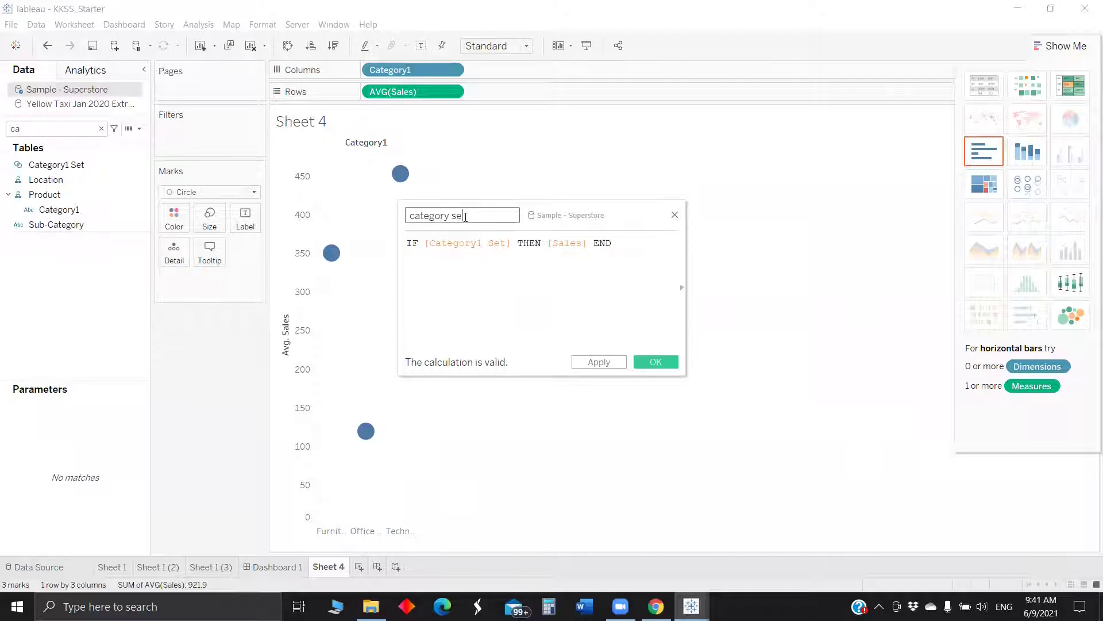
{"action": "type", "text": "tsales"}
{"action": "left_click", "coordinate": [655, 361]}
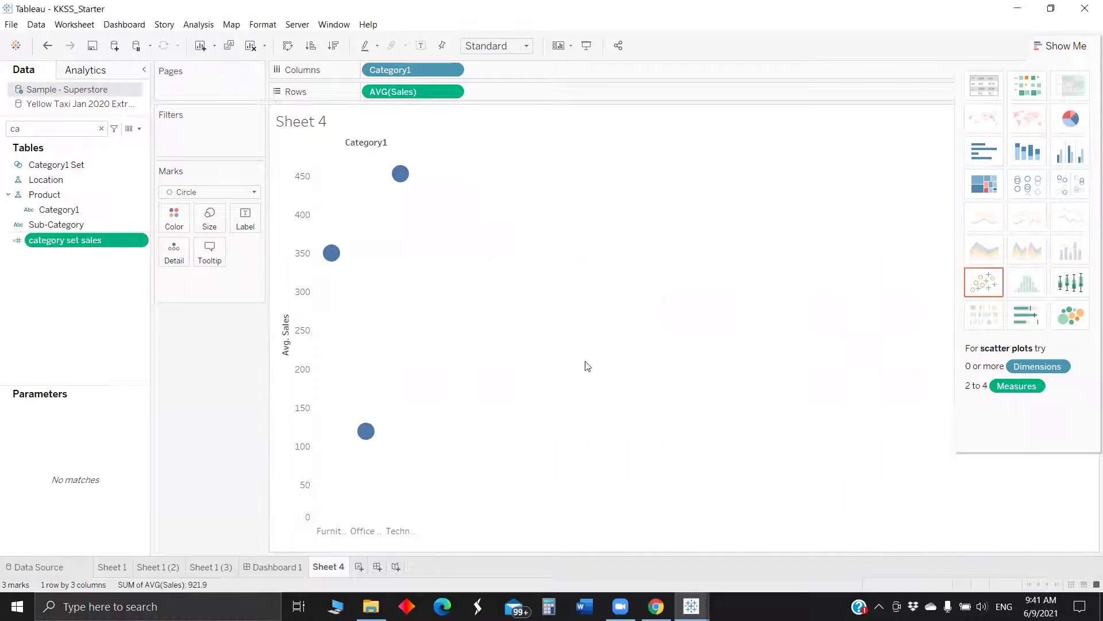
Add category set sales to the rows after AVG(Sales) and combine both measures as a dual axis
{"action": "left_click_drag", "start_coordinate": [102, 237], "coordinate": [551, 95]}
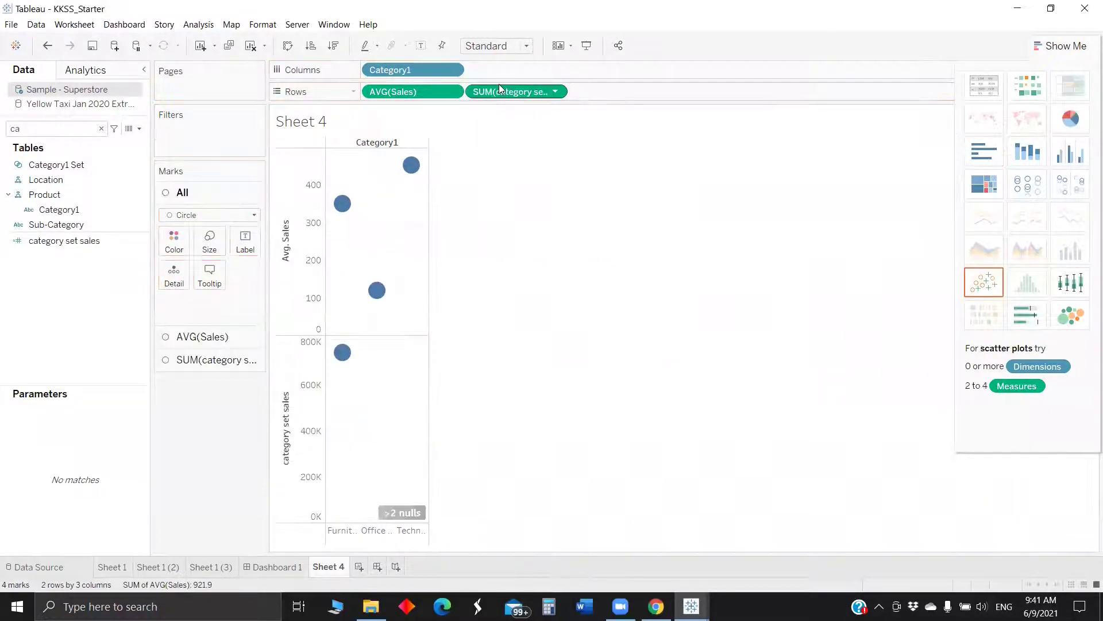
{"action": "right_click", "coordinate": [499, 87]}
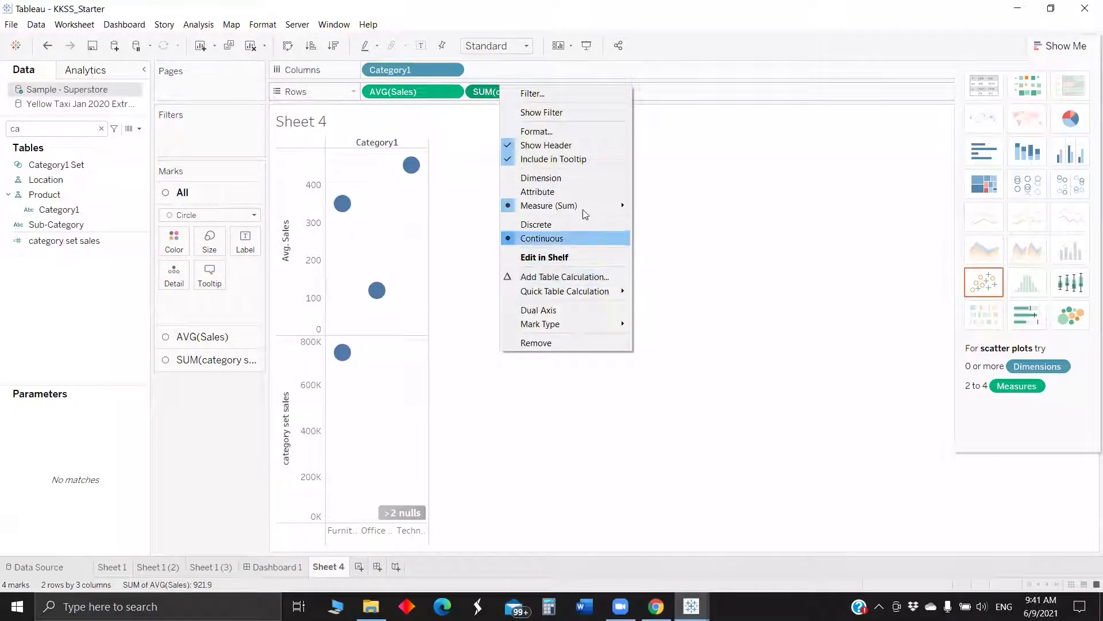
{"action": "left_click", "coordinate": [565, 310]}
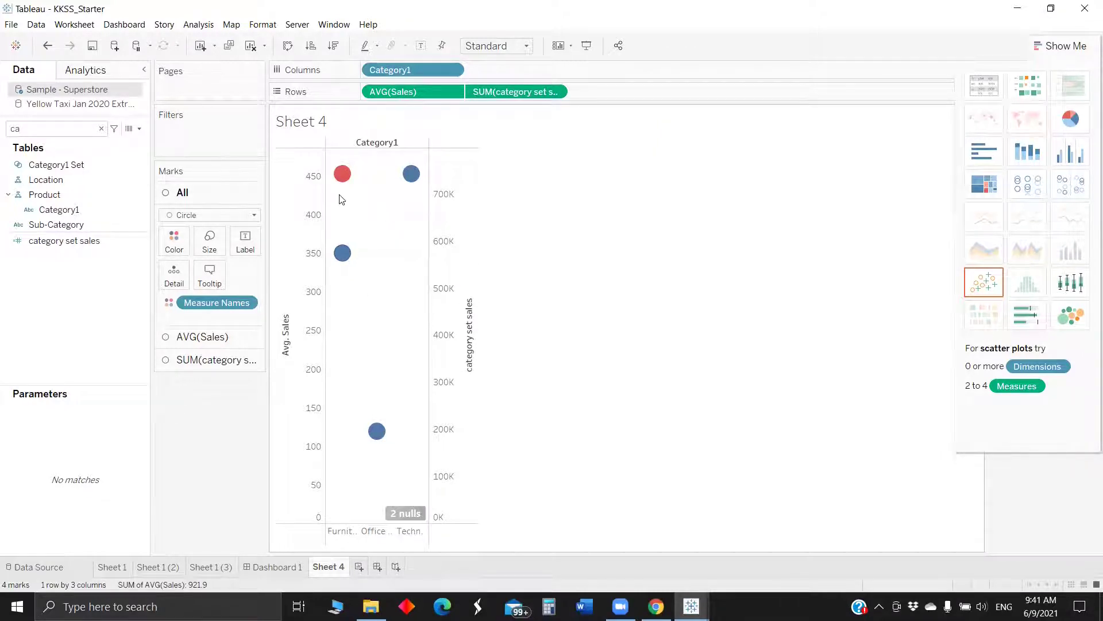
{"action": "mouse_move", "coordinate": [343, 175]}
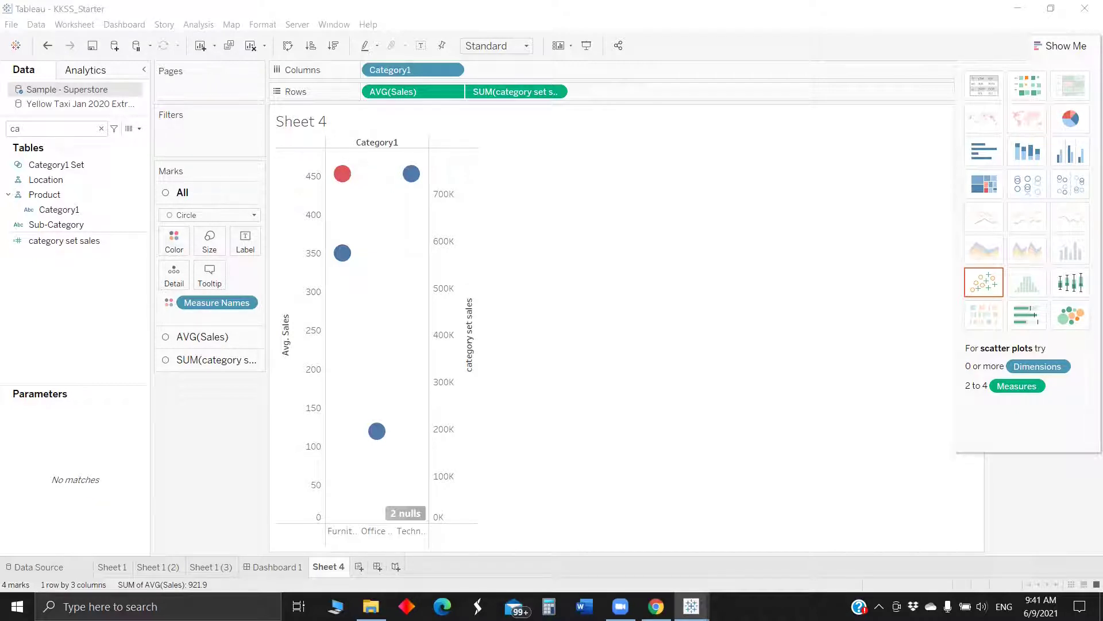
Find the Row ID field and add it as detail to the marks of SUM(category set sales) only
{"action": "left_click", "coordinate": [29, 130]}
{"action": "key", "text": "BackSpace"}
{"action": "key", "text": "BackSpace"}
{"action": "type", "text": "ro"}
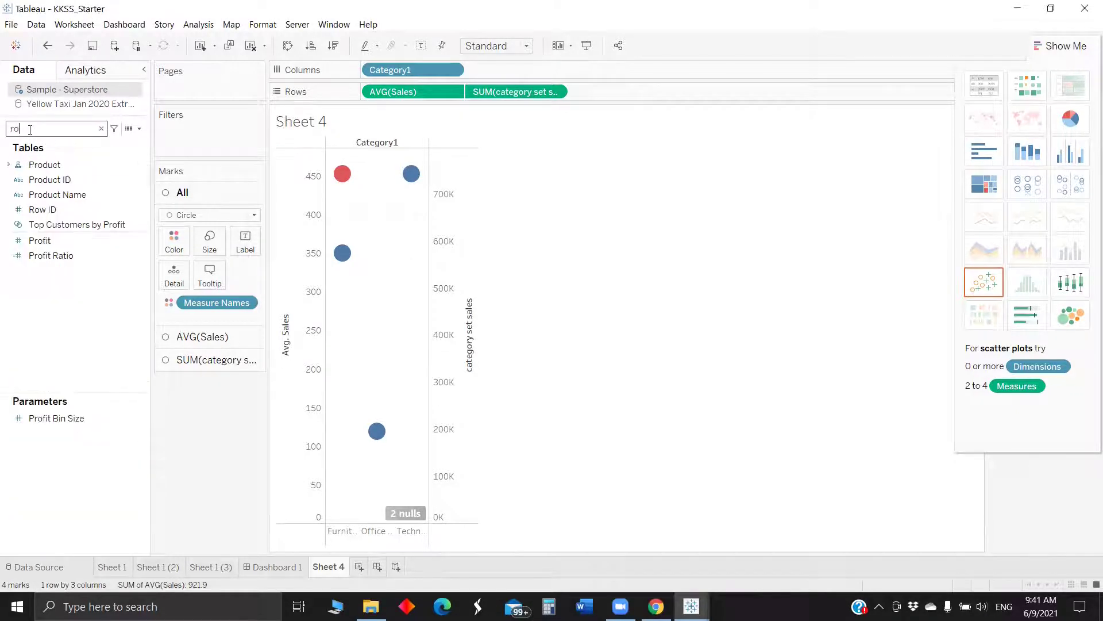
{"action": "left_click_drag", "start_coordinate": [52, 209], "coordinate": [175, 319]}
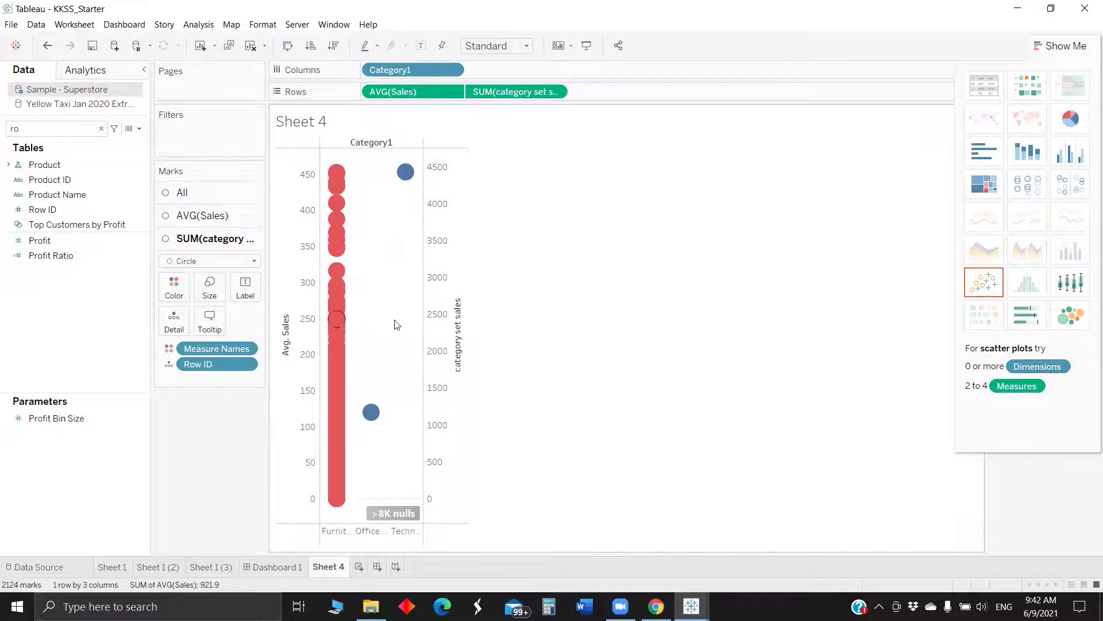
Add the ad hoc calculation avg(random()) to the columns after Category1 to spread the circles horizontally
{"action": "double_click", "coordinate": [550, 70]}
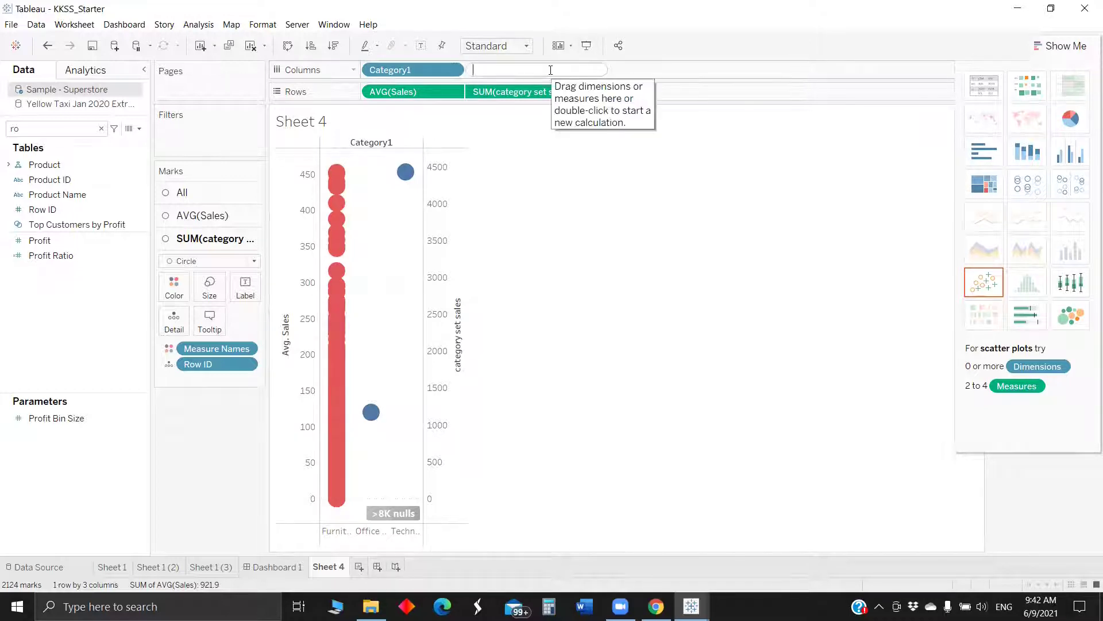
{"action": "type", "text": "a"}
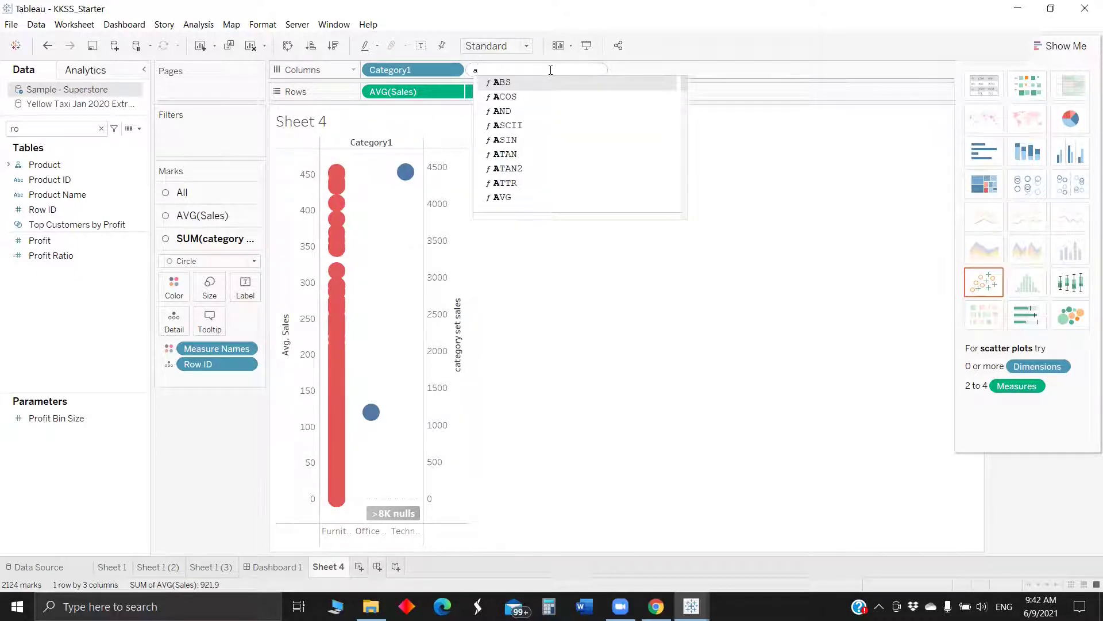
{"action": "type", "text": "vg(random"}
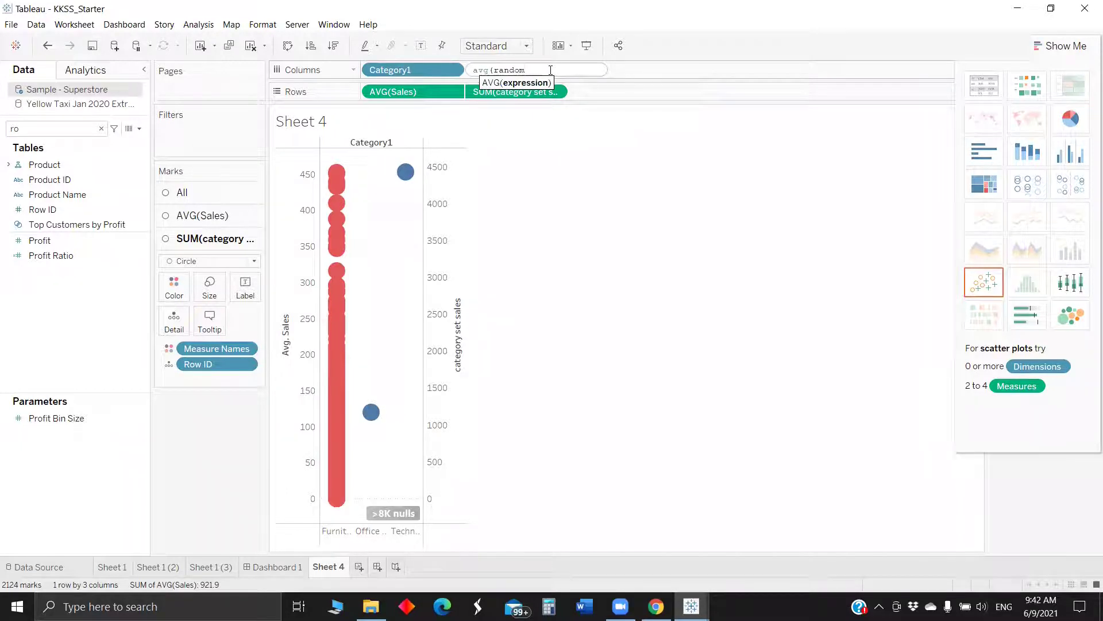
{"action": "type", "text": "())"}
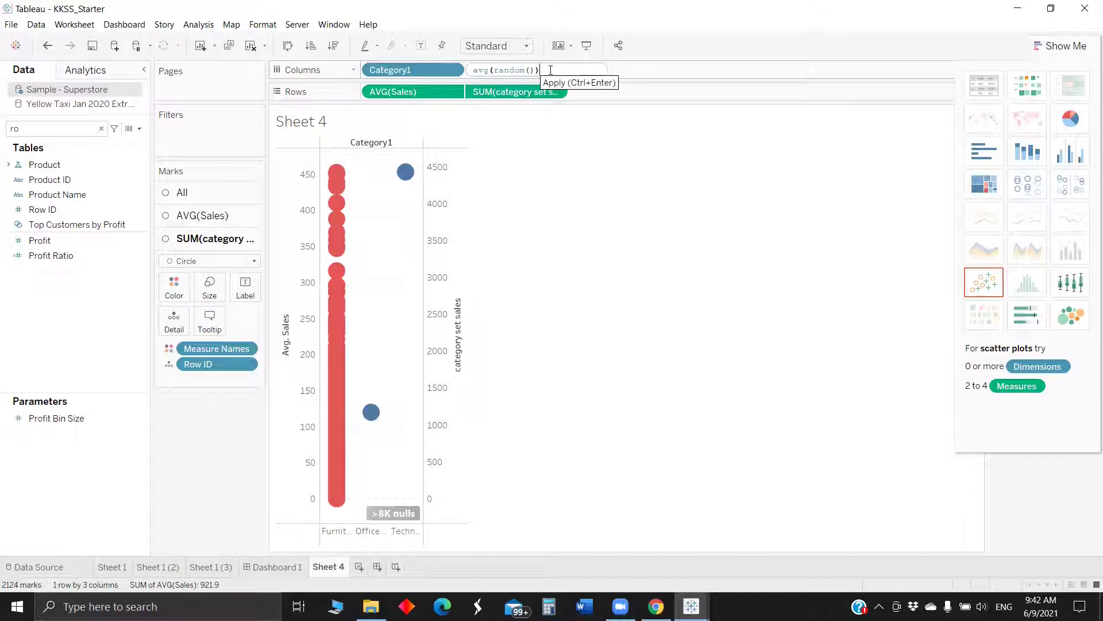
{"action": "key", "text": "Return"}
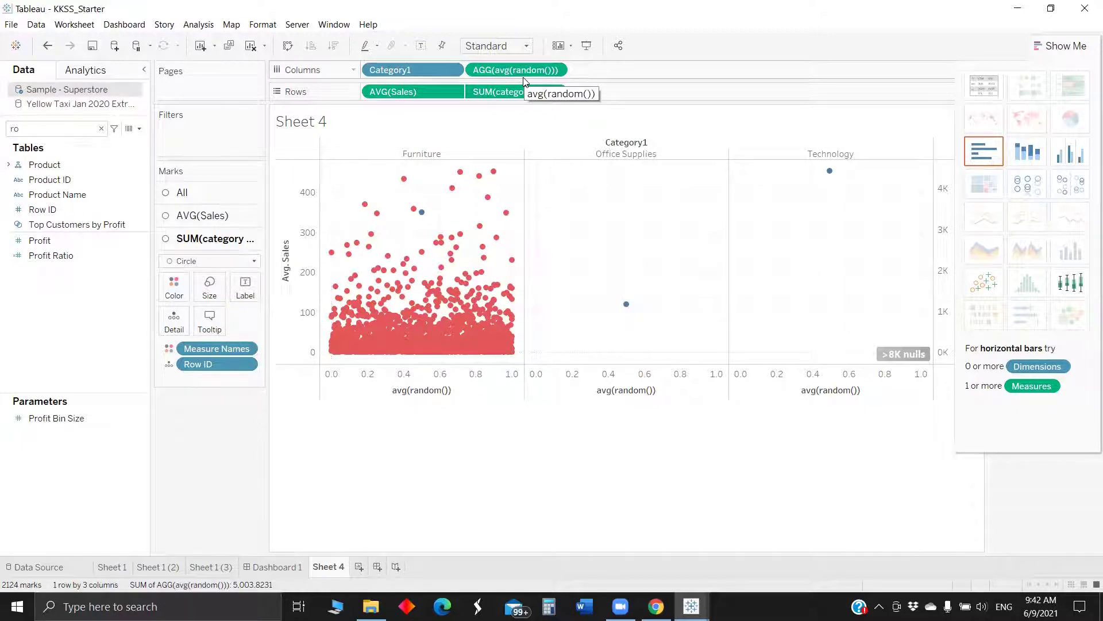
Synchronize the Avg. Sales axis with the category set sales axis
{"action": "right_click", "coordinate": [496, 93]}
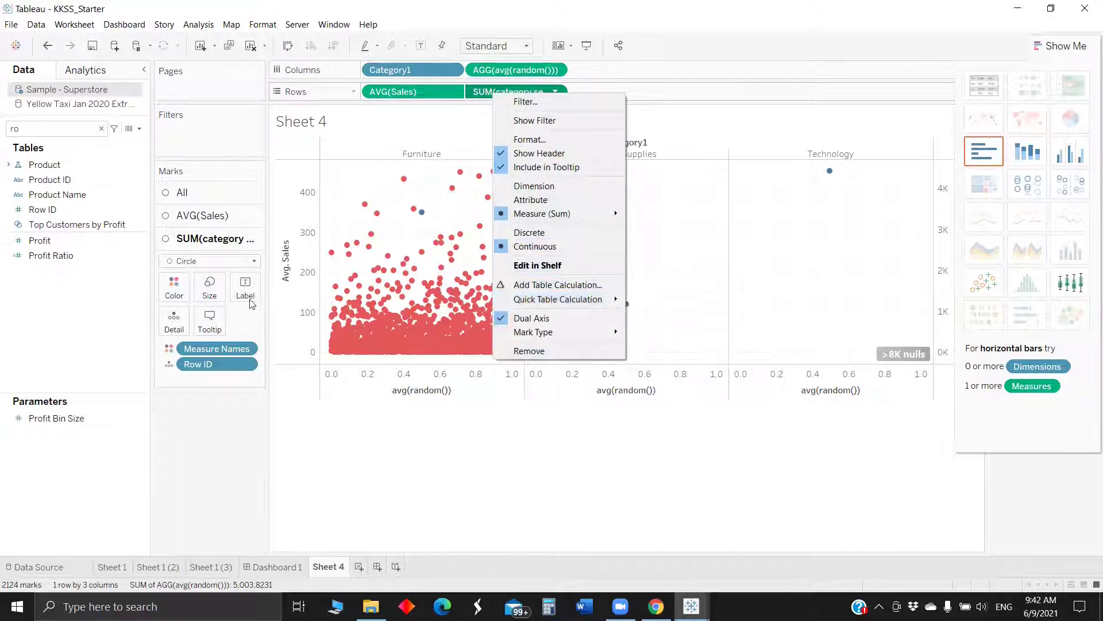
{"action": "left_click", "coordinate": [290, 270]}
{"action": "right_click", "coordinate": [291, 270]}
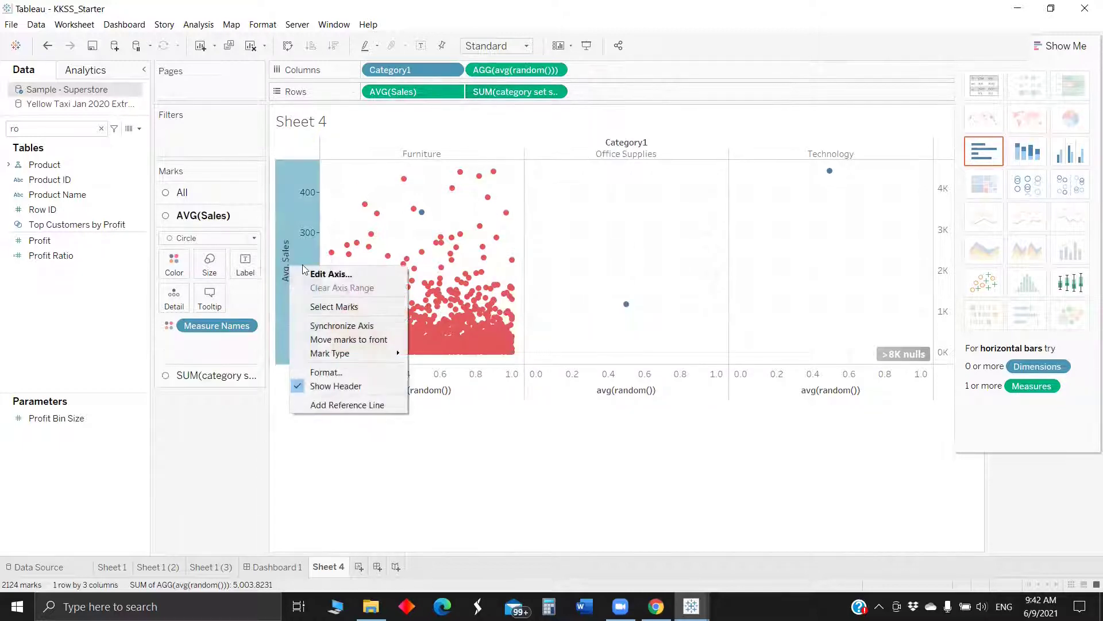
{"action": "left_click", "coordinate": [348, 323]}
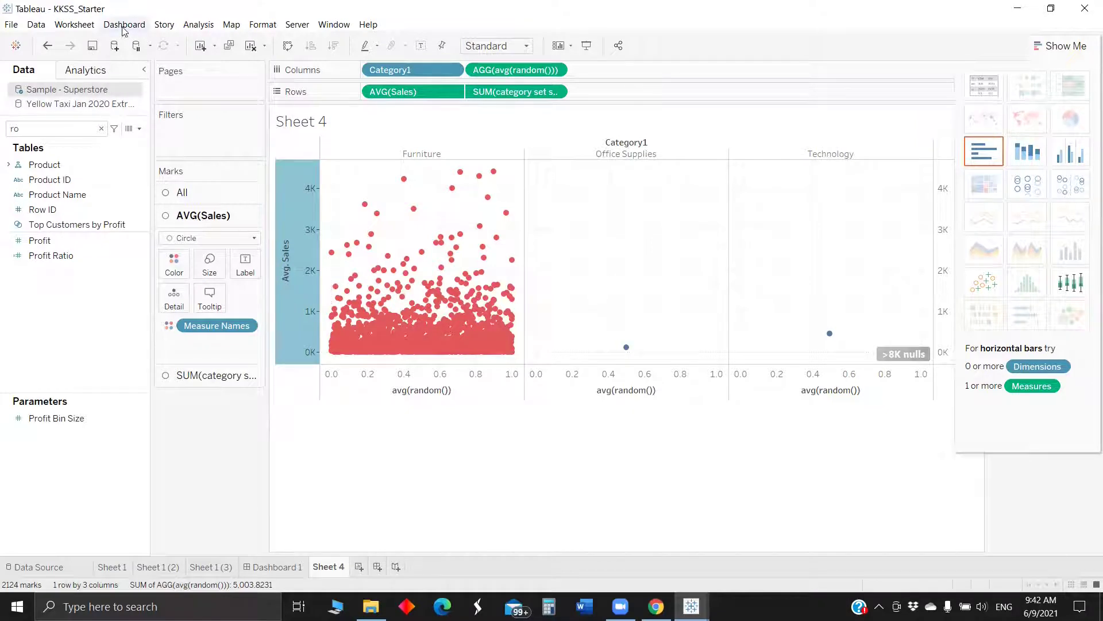
Add a worksheet action on select that assigns values to Category1 Set and removes all values from the set when the selection is cleared
{"action": "left_click", "coordinate": [94, 26]}
{"action": "left_click", "coordinate": [80, 107]}
{"action": "left_click", "coordinate": [423, 348]}
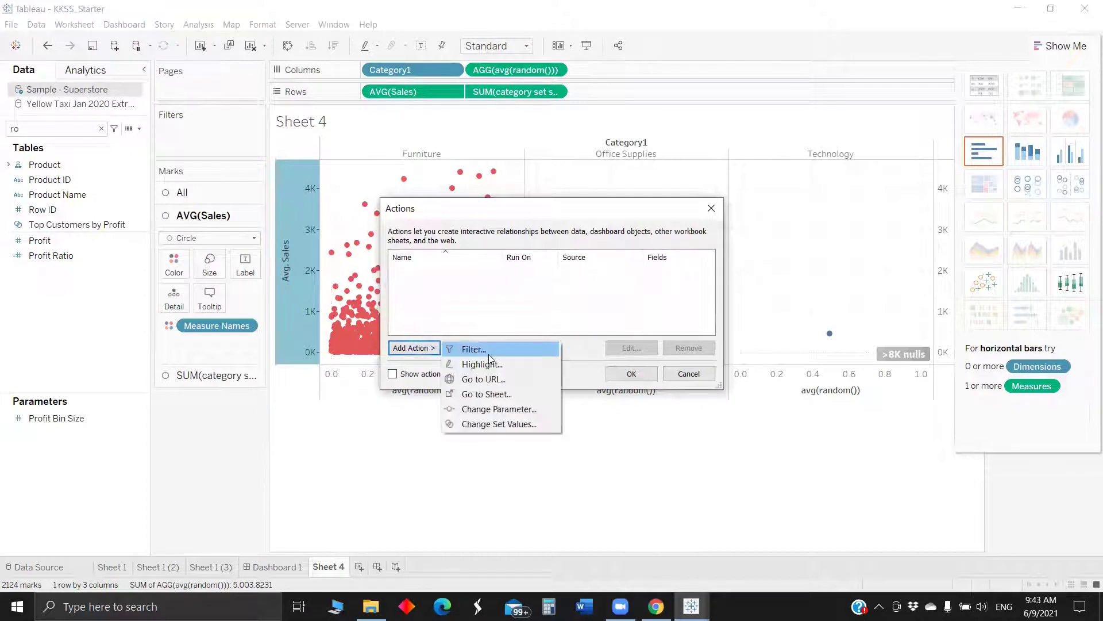
{"action": "left_click", "coordinate": [508, 424]}
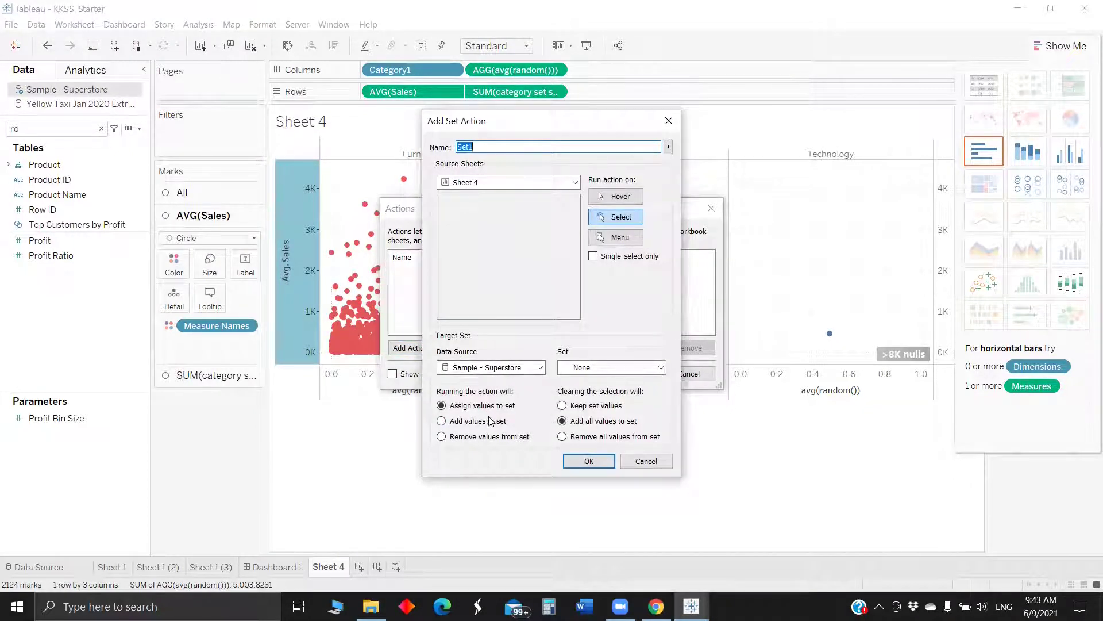
{"action": "left_click", "coordinate": [660, 367]}
{"action": "left_click", "coordinate": [609, 390]}
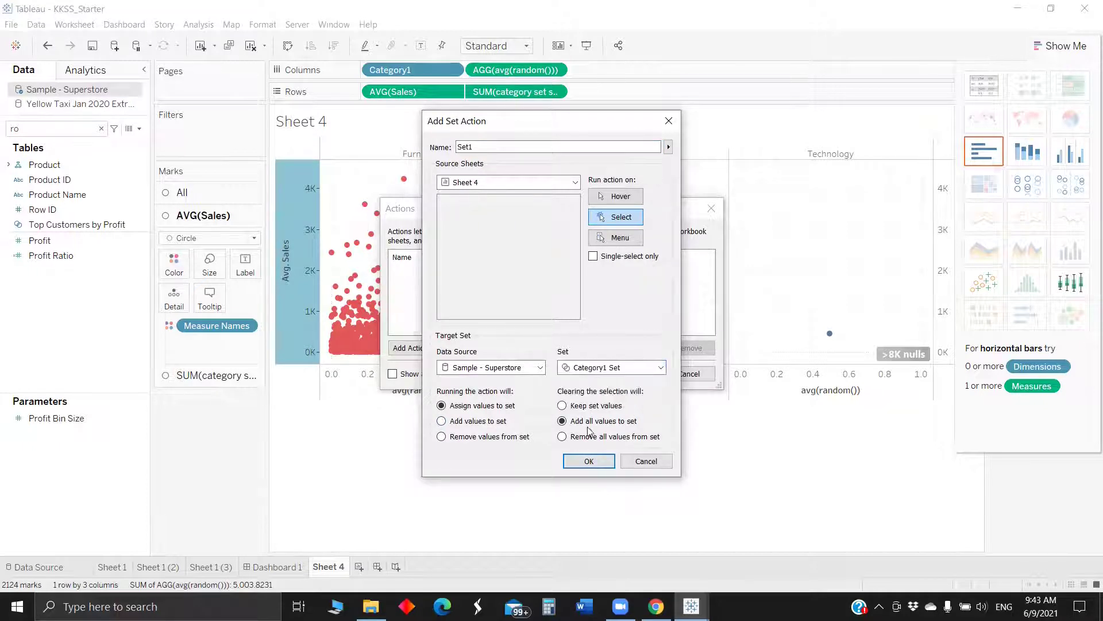
{"action": "left_click", "coordinate": [563, 436]}
{"action": "left_click", "coordinate": [589, 461]}
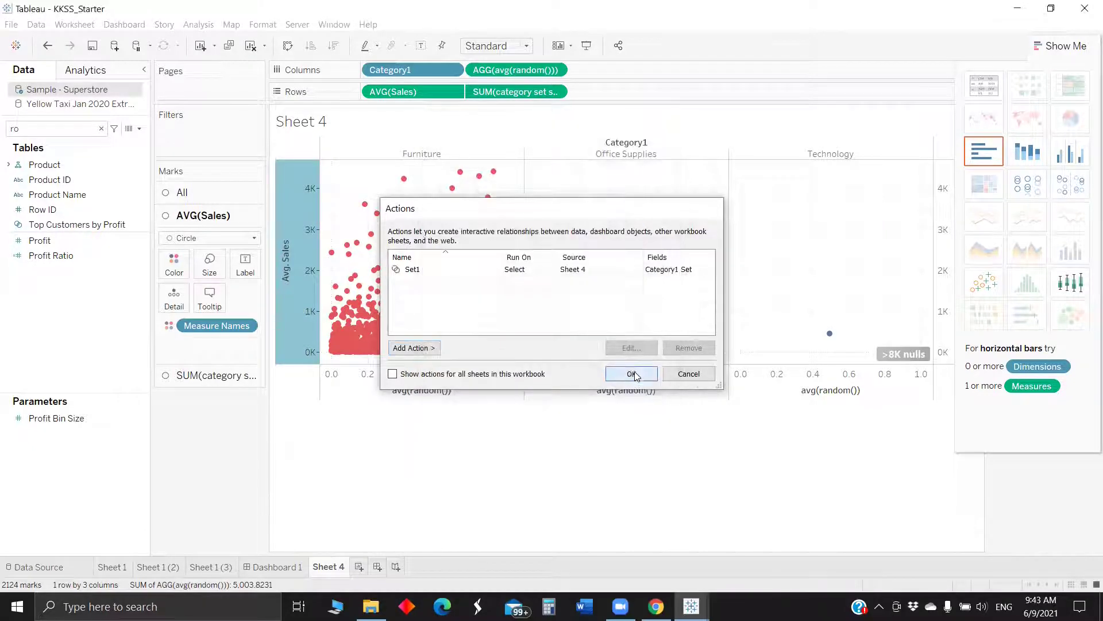
{"action": "left_click", "coordinate": [631, 374]}
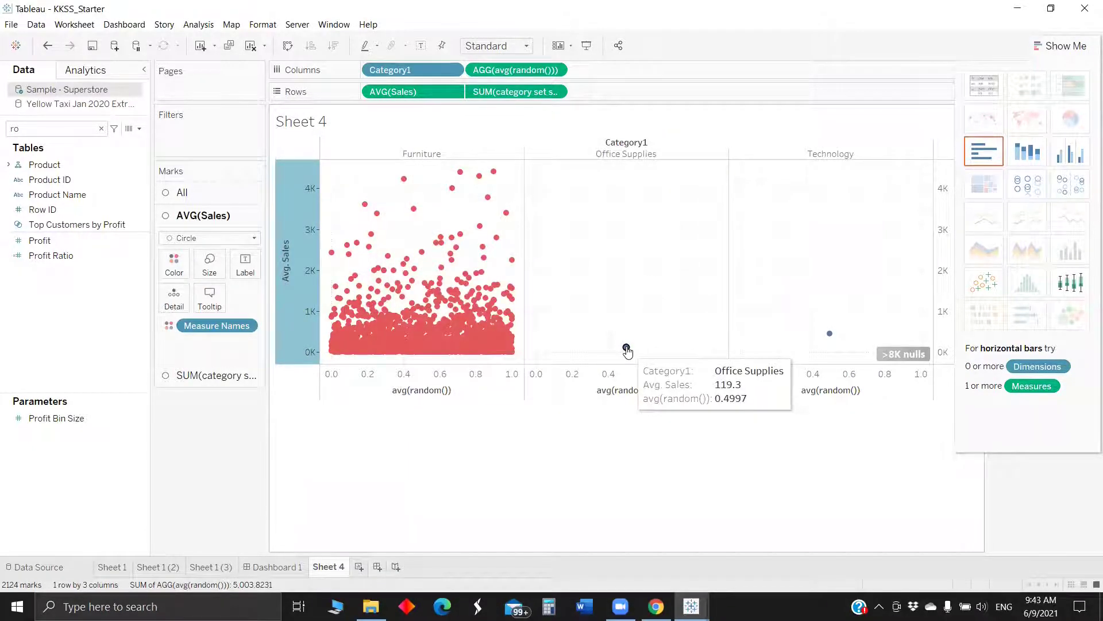
Test the set action with the Office Supplies and Technology average circles, and examine how the expanded row-level points are highlighted
{"action": "left_click", "coordinate": [626, 348]}
{"action": "mouse_move", "coordinate": [835, 348]}
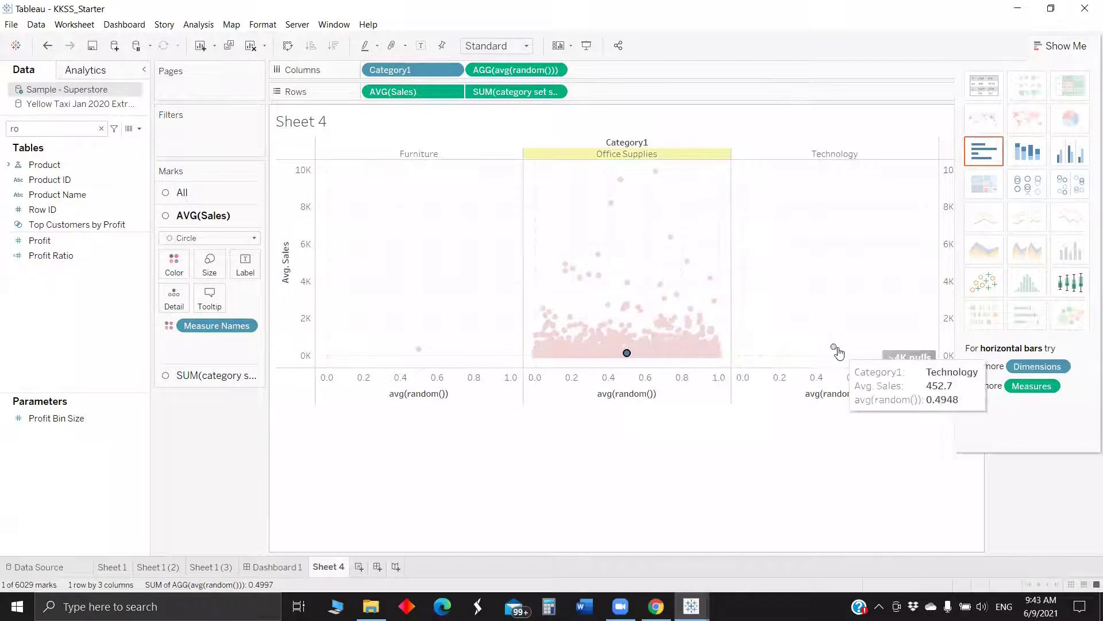
{"action": "left_click", "coordinate": [834, 349]}
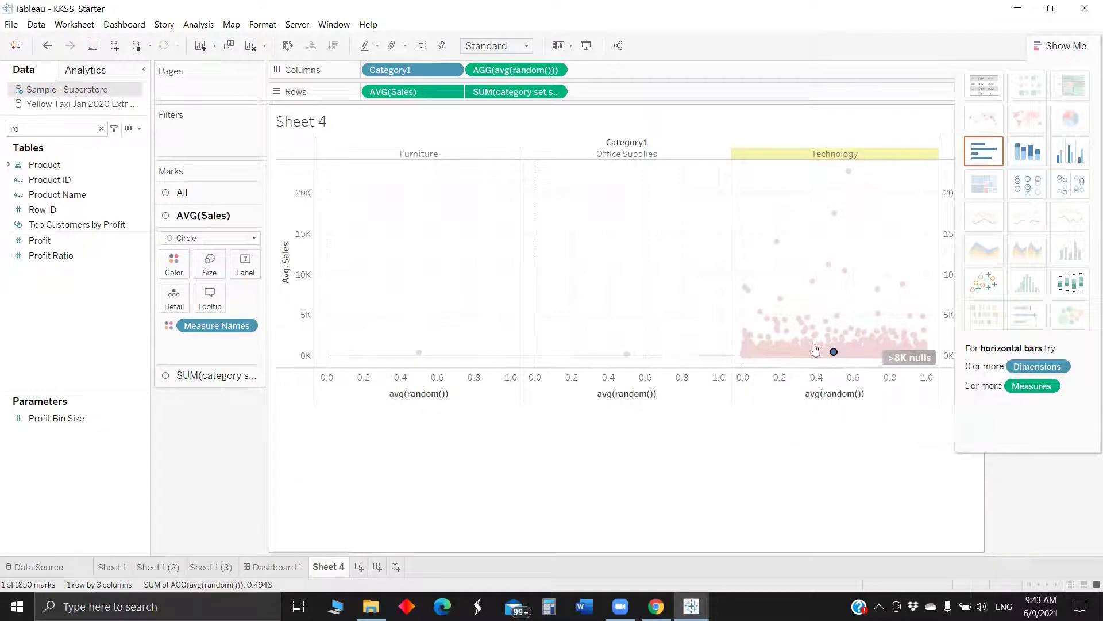
{"action": "mouse_move", "coordinate": [834, 359]}
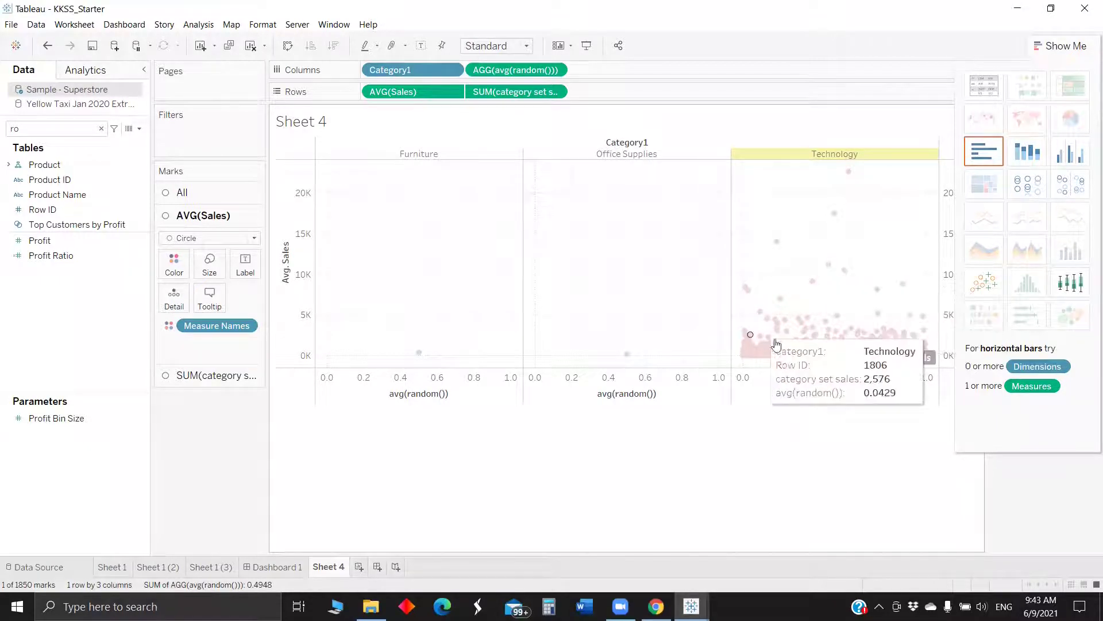
{"action": "mouse_move", "coordinate": [779, 355]}
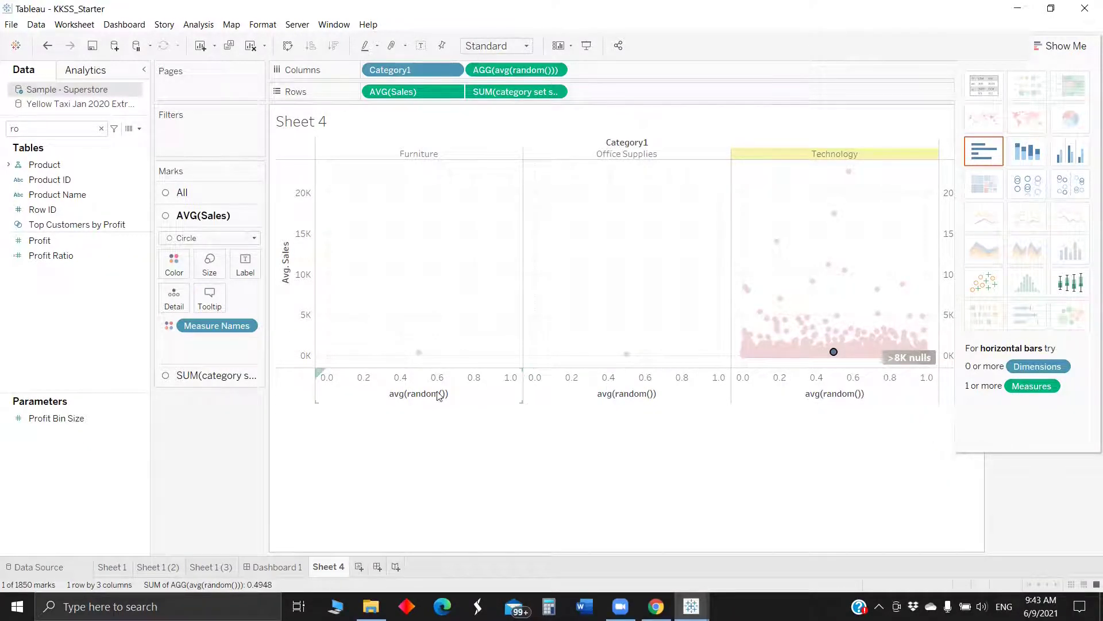
Clear the field search and create a calculated field named Highlight with the formula "Highlight"
{"action": "left_click", "coordinate": [46, 128]}
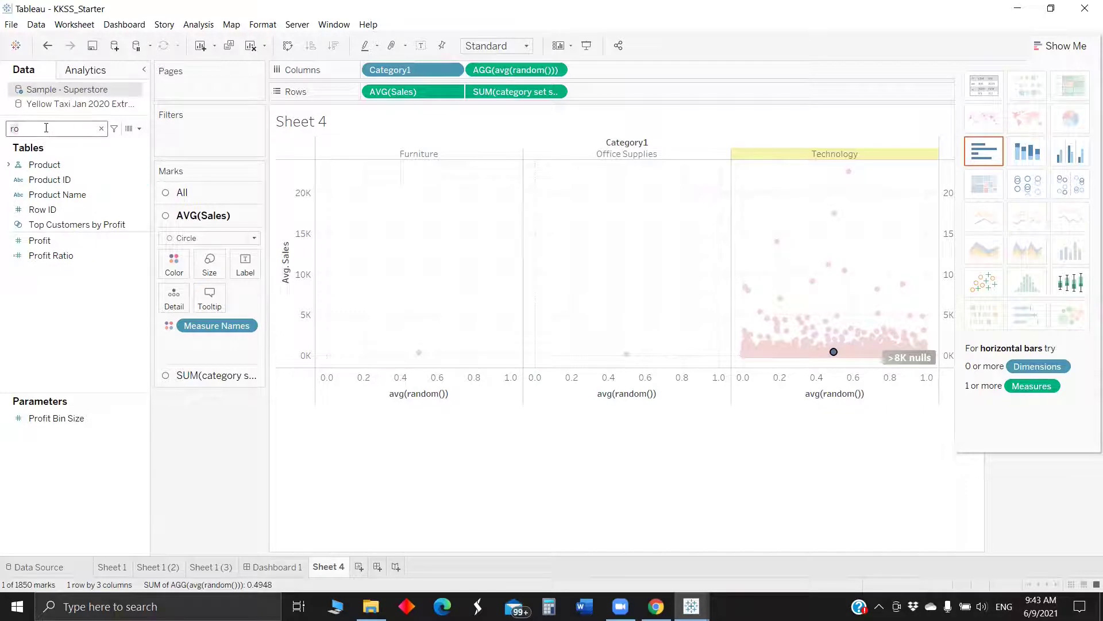
{"action": "key", "text": "BackSpace"}
{"action": "key", "text": "BackSpace"}
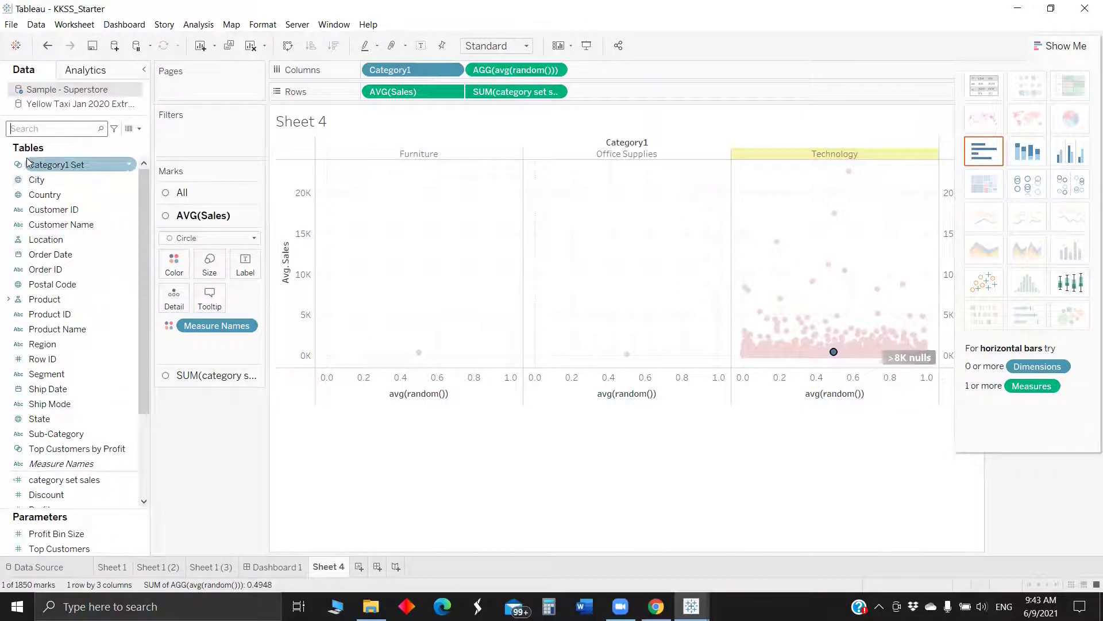
{"action": "left_click", "coordinate": [139, 130]}
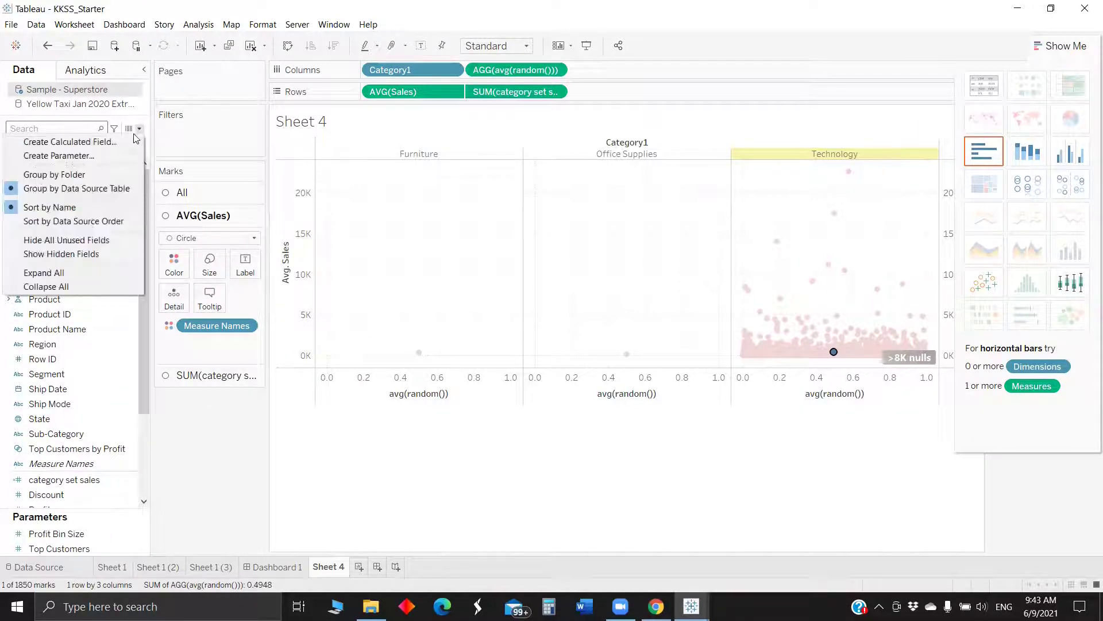
{"action": "left_click", "coordinate": [69, 141]}
{"action": "key", "text": "BackSpace"}
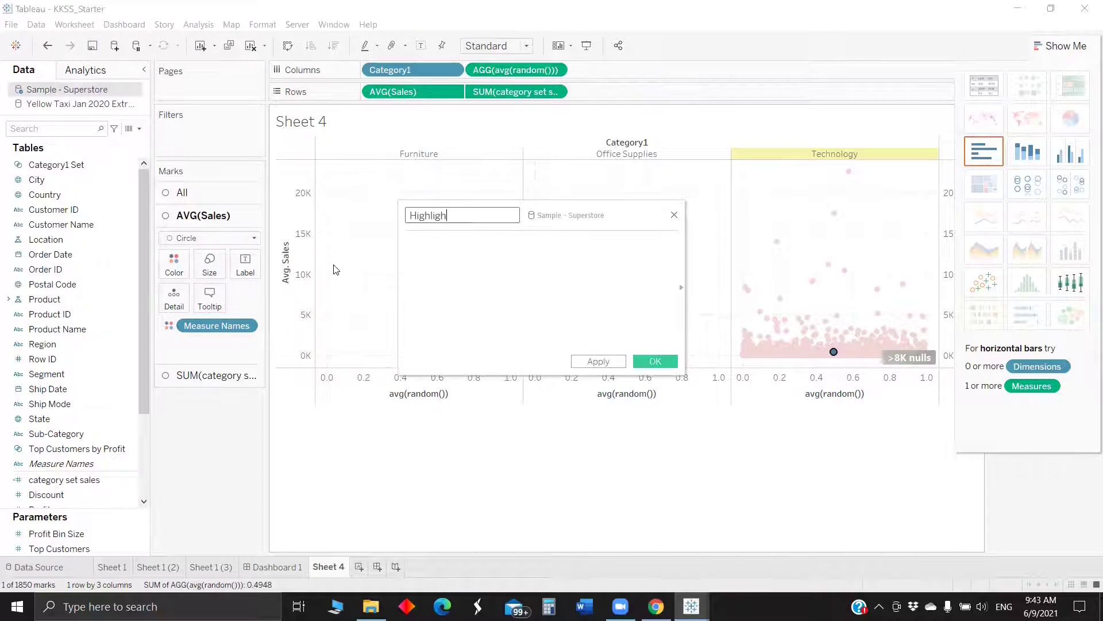
{"action": "key", "text": "BackSpace"}
{"action": "key", "text": "BackSpace"}
{"action": "left_click", "coordinate": [452, 282]}
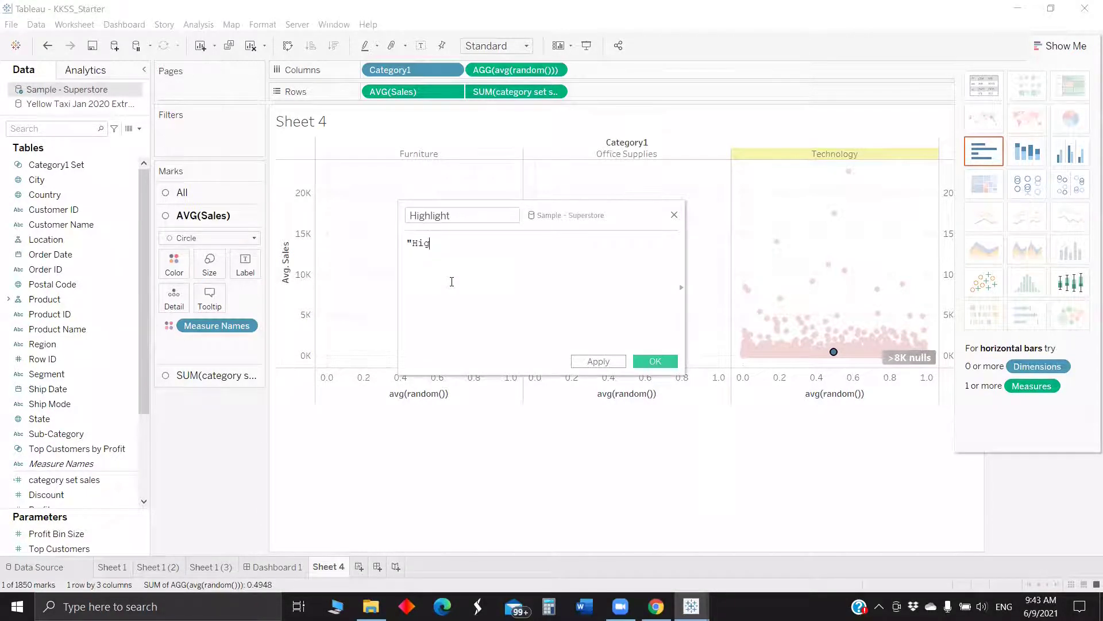
{"action": "type", "text": "\"Highlight\""}
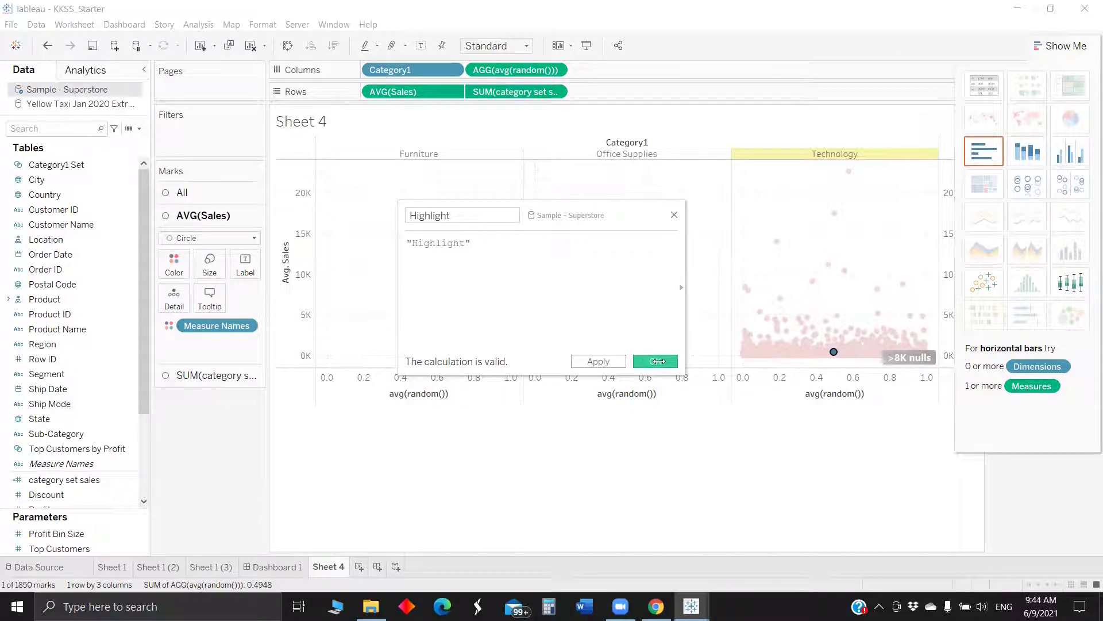
{"action": "left_click", "coordinate": [655, 361]}
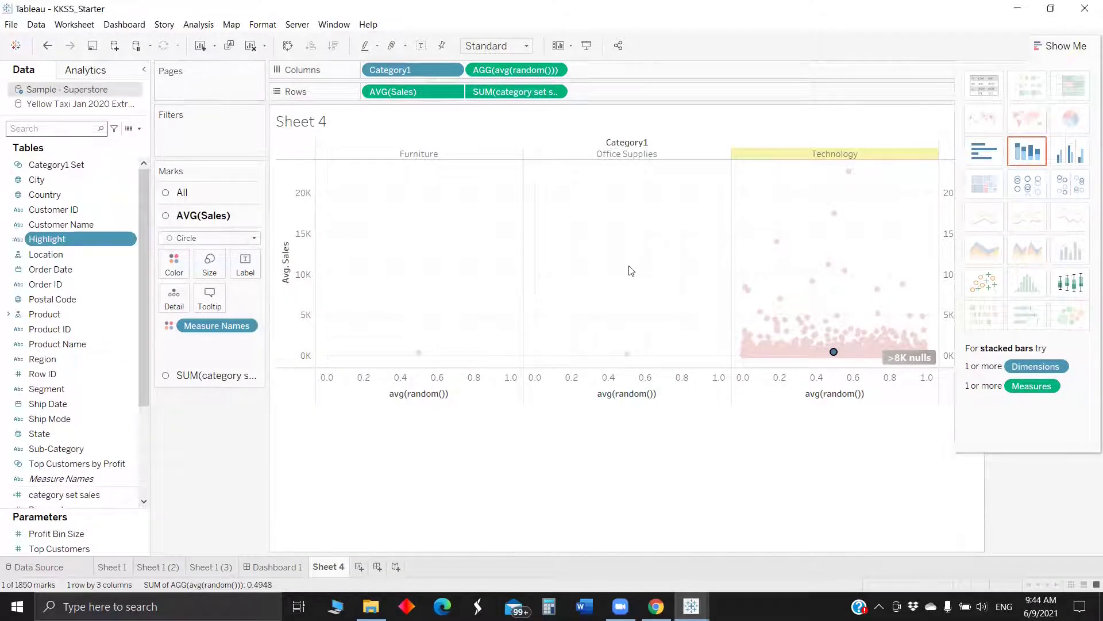
{"action": "left_click", "coordinate": [93, 18]}
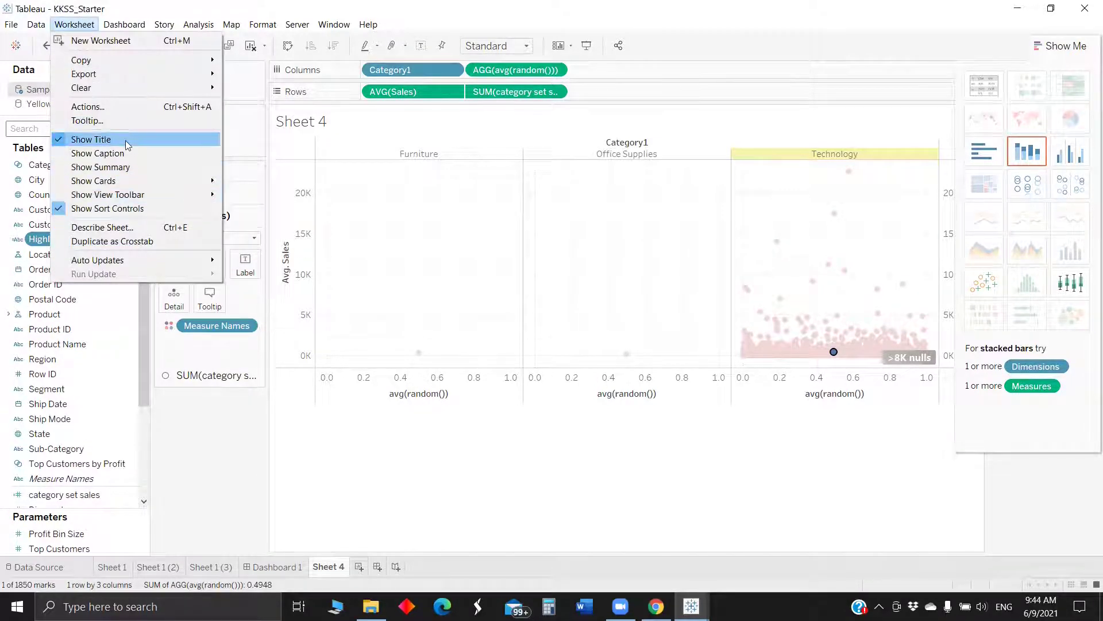
{"action": "left_click", "coordinate": [131, 107]}
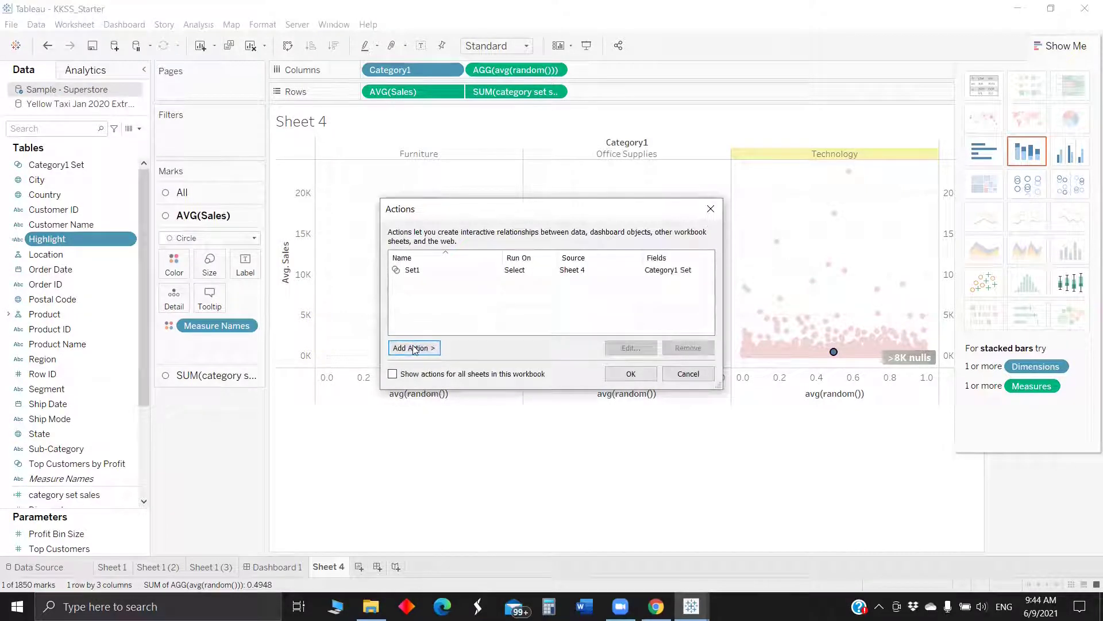
{"action": "left_click", "coordinate": [414, 348]}
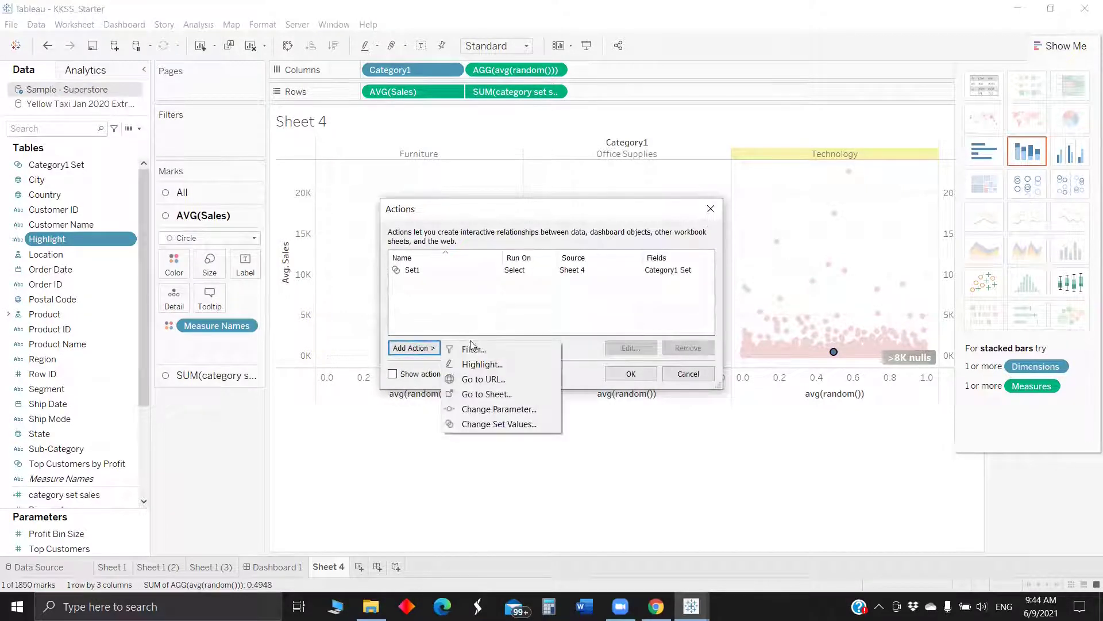
{"action": "left_click", "coordinate": [527, 365]}
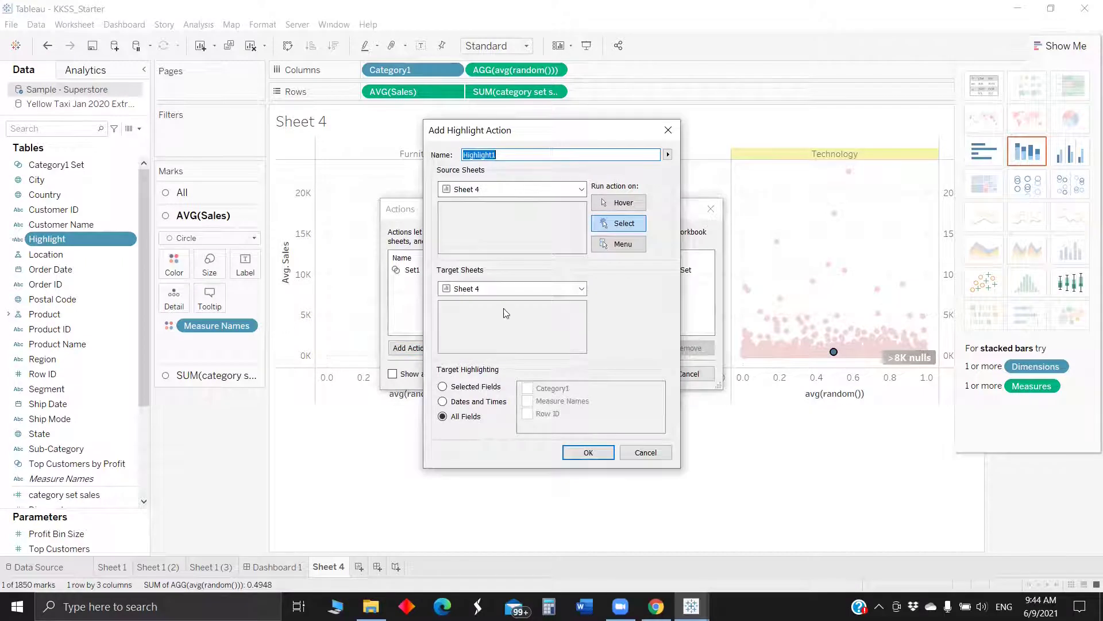
{"action": "left_click", "coordinate": [442, 386]}
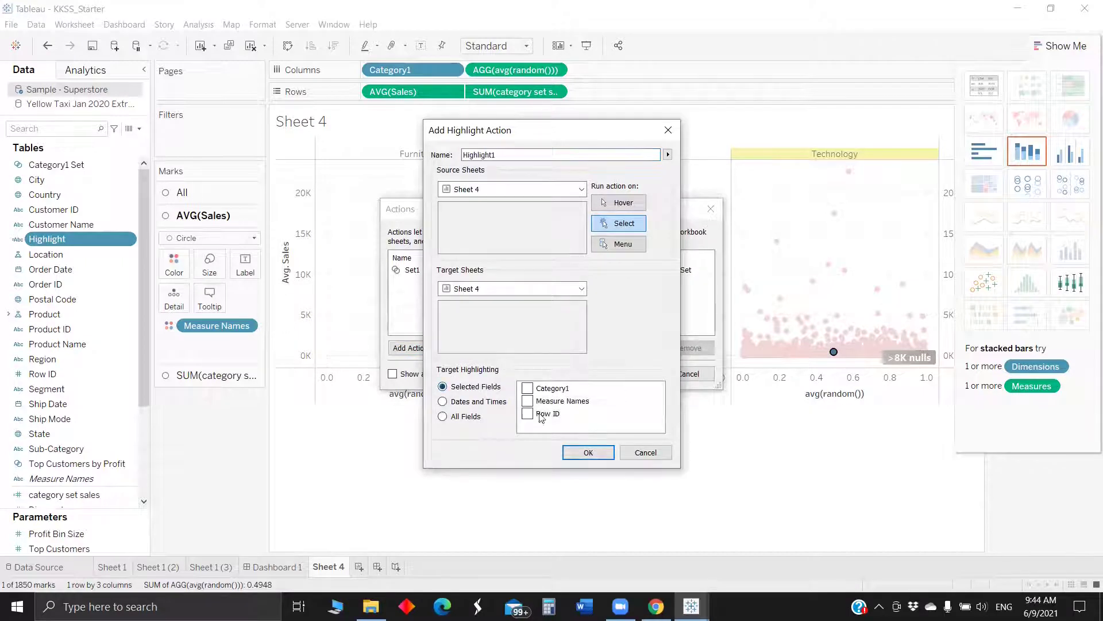
{"action": "left_click", "coordinate": [668, 130]}
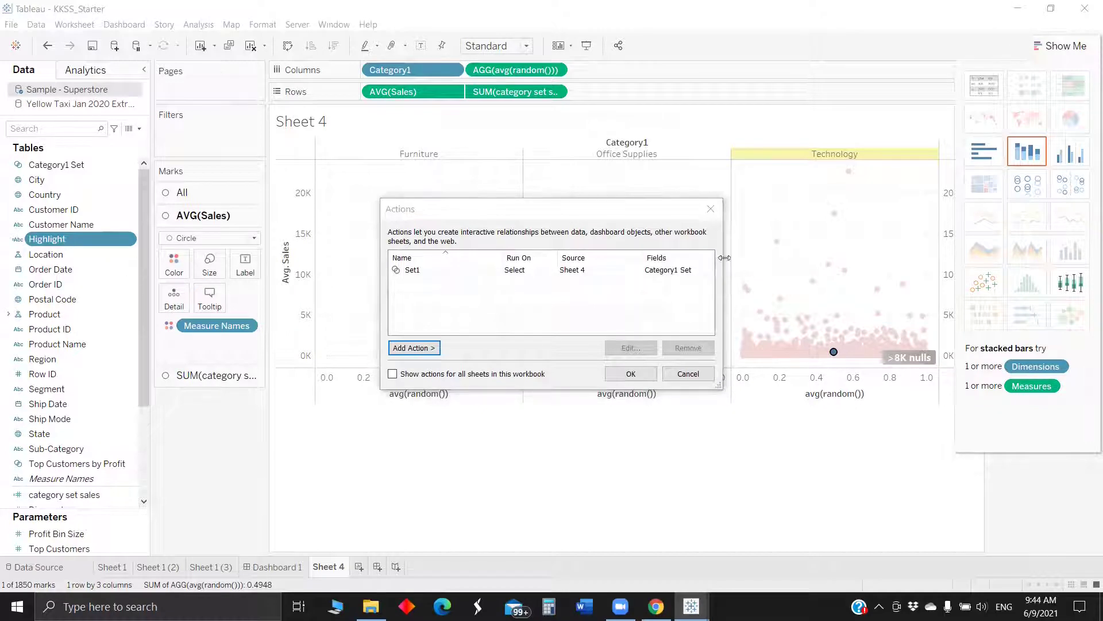
{"action": "left_click", "coordinate": [711, 209]}
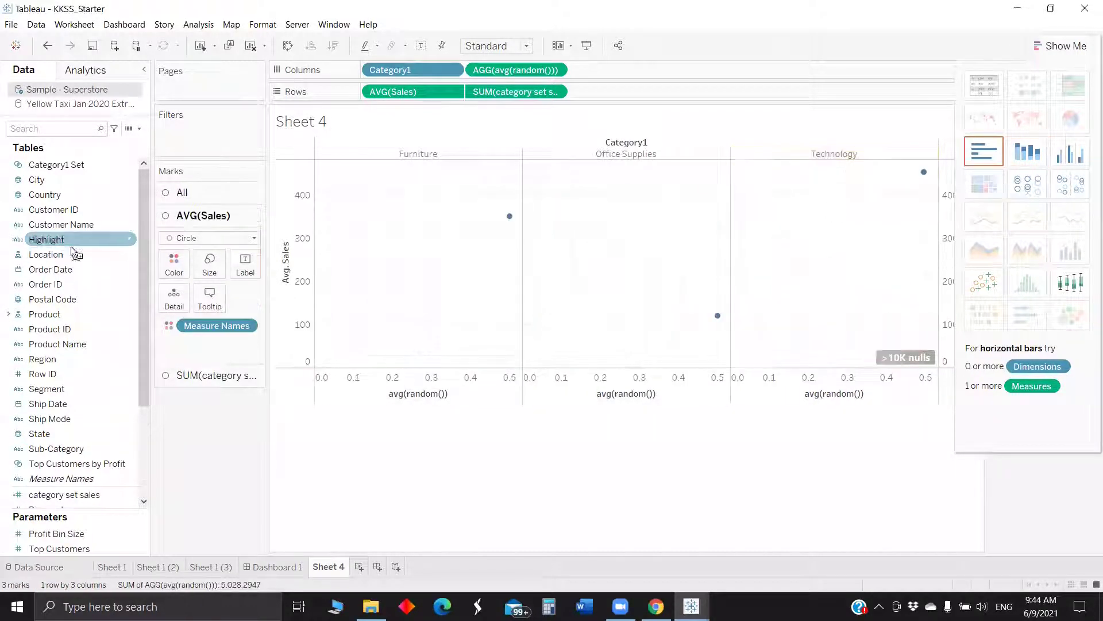
Add Highlight as detail to the AVG(Sales) marks and create a highlight action on select for Sheet 4 that targets only the Highlight field
{"action": "left_click_drag", "start_coordinate": [73, 253], "coordinate": [174, 296]}
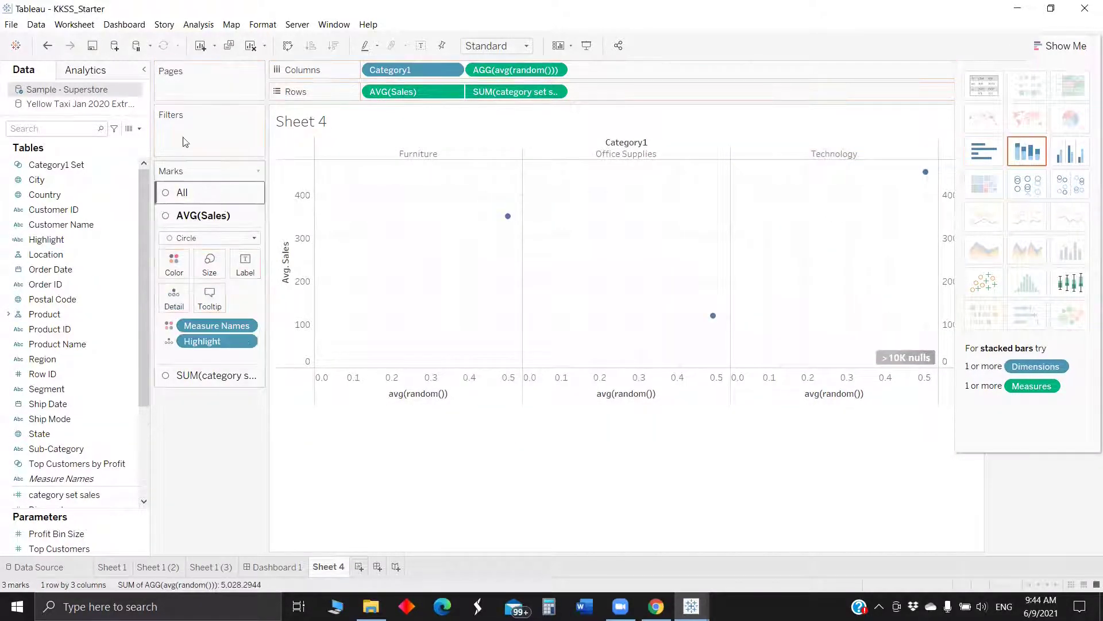
{"action": "left_click", "coordinate": [80, 24]}
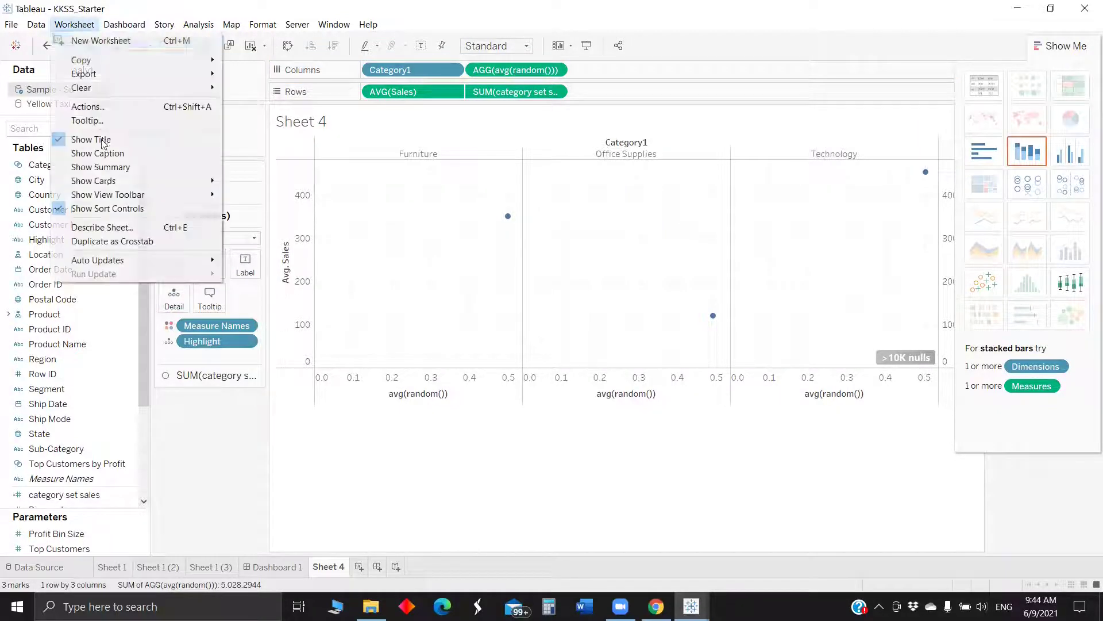
{"action": "left_click", "coordinate": [124, 107]}
{"action": "left_click", "coordinate": [416, 347]}
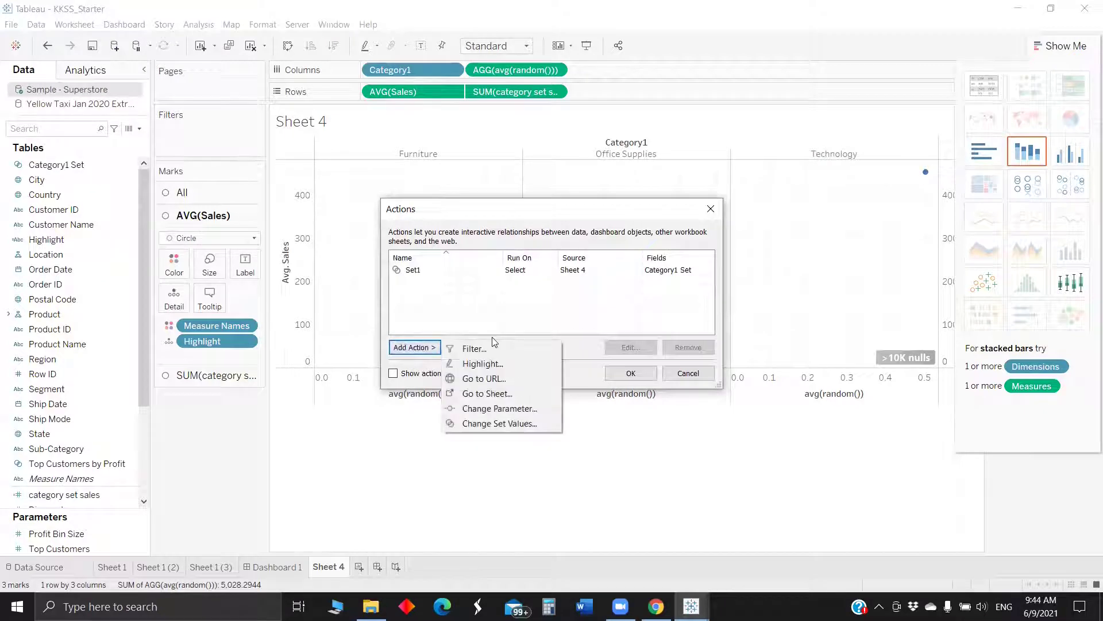
{"action": "left_click", "coordinate": [483, 363]}
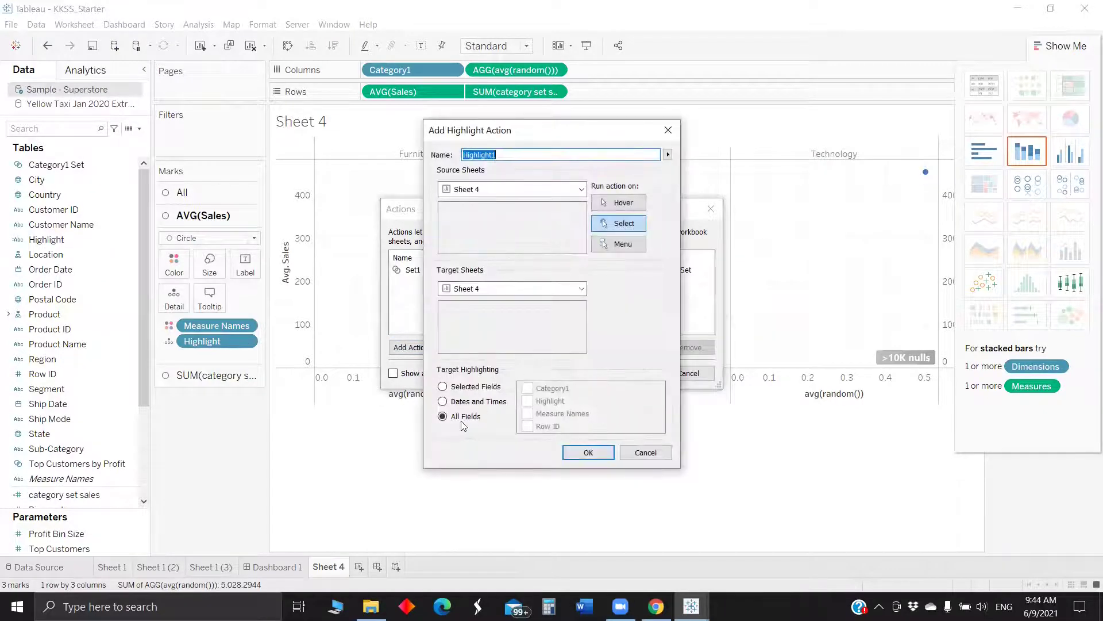
{"action": "left_click", "coordinate": [466, 386]}
{"action": "left_click", "coordinate": [539, 402]}
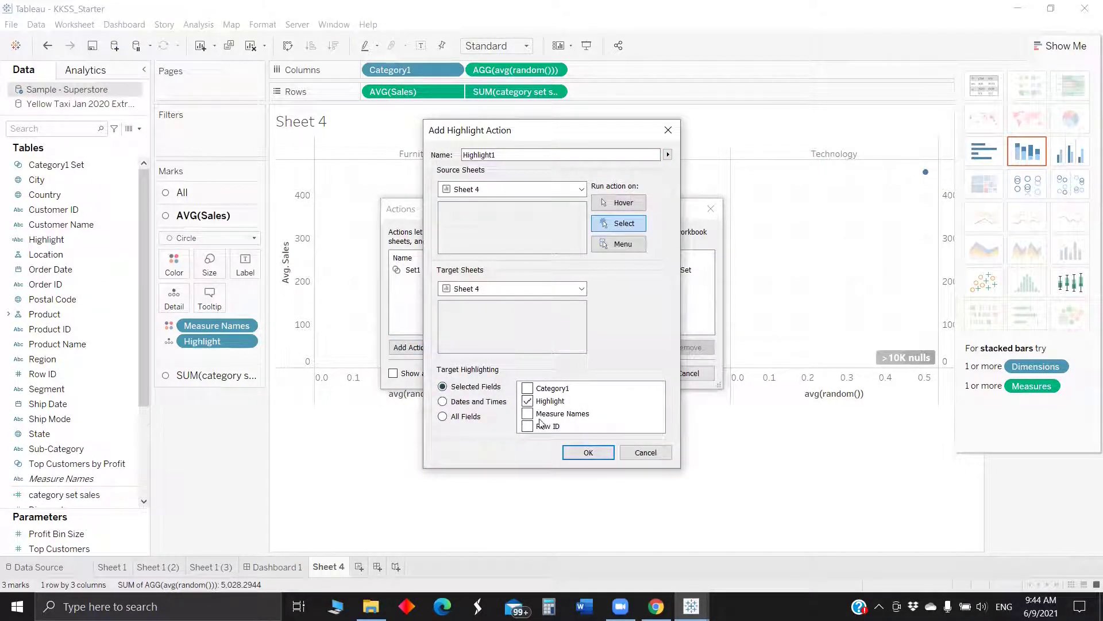
{"action": "left_click", "coordinate": [580, 453]}
{"action": "left_click", "coordinate": [632, 373]}
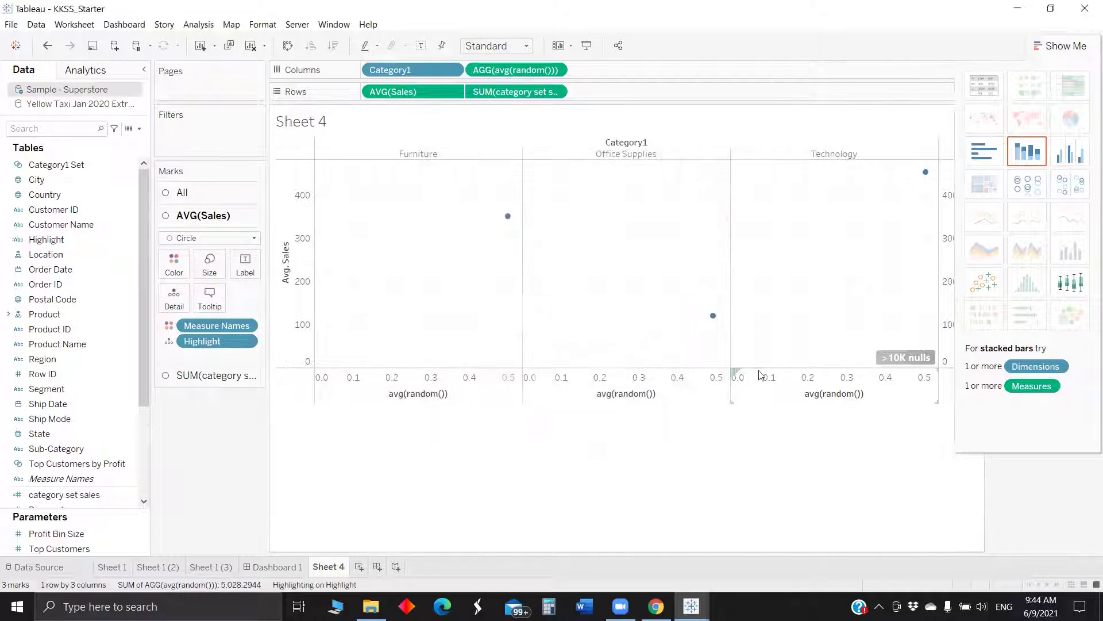
Test the highlight action by selecting and clearing the Office Supplies average circle, then selecting the Technology one
{"action": "left_click", "coordinate": [713, 319]}
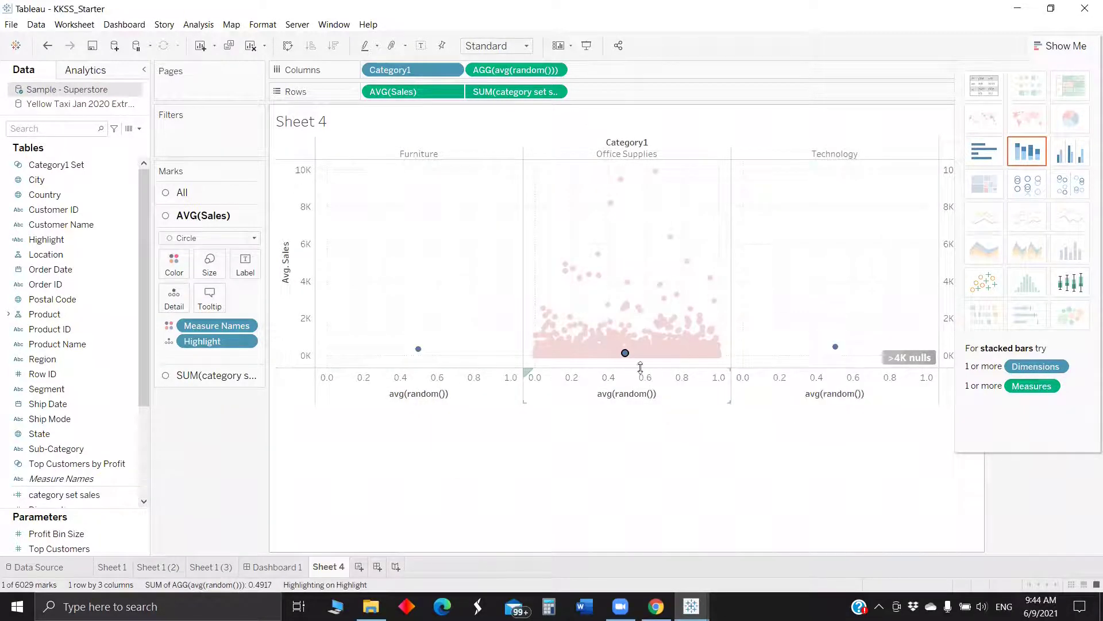
{"action": "left_click", "coordinate": [625, 353]}
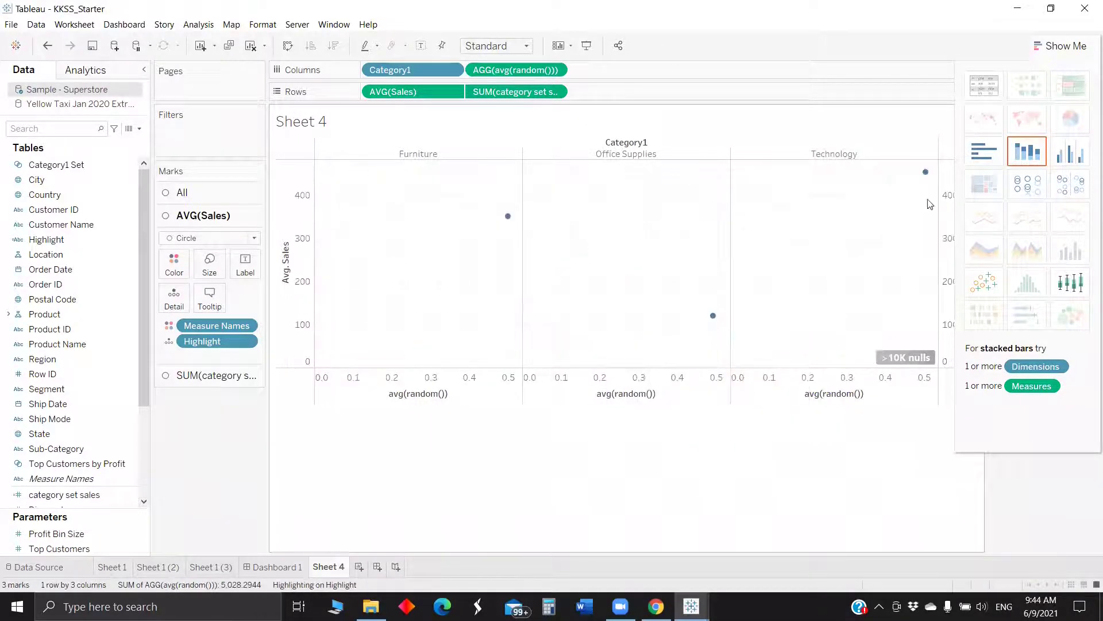
{"action": "left_click", "coordinate": [925, 172]}
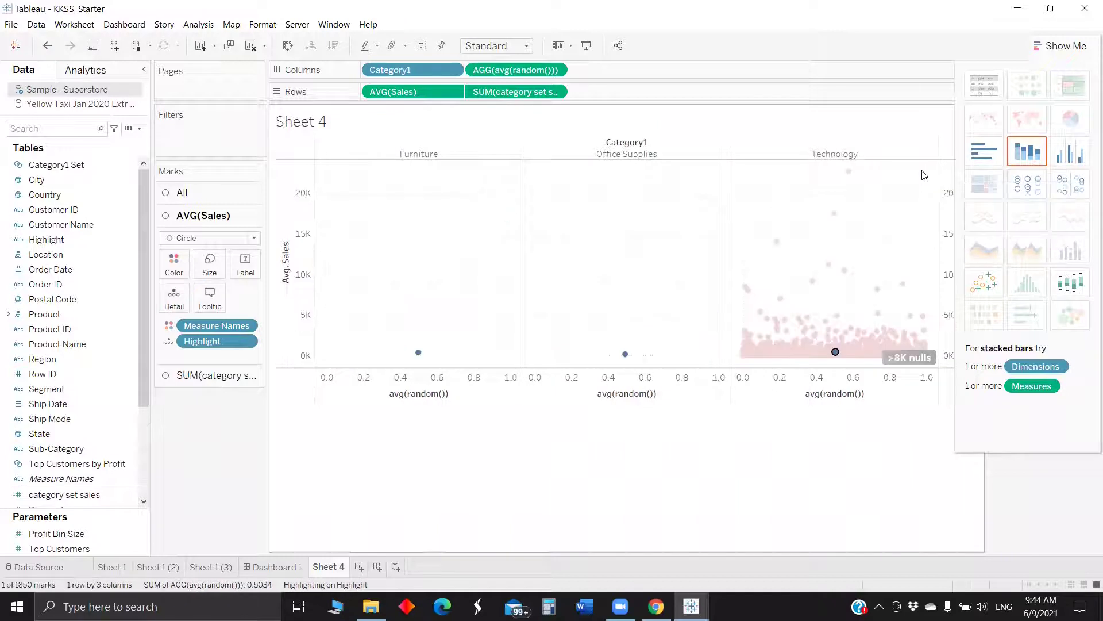
Find the Highlight field and add it as detail to the SUM(category set sales) marks
{"action": "left_click", "coordinate": [215, 375]}
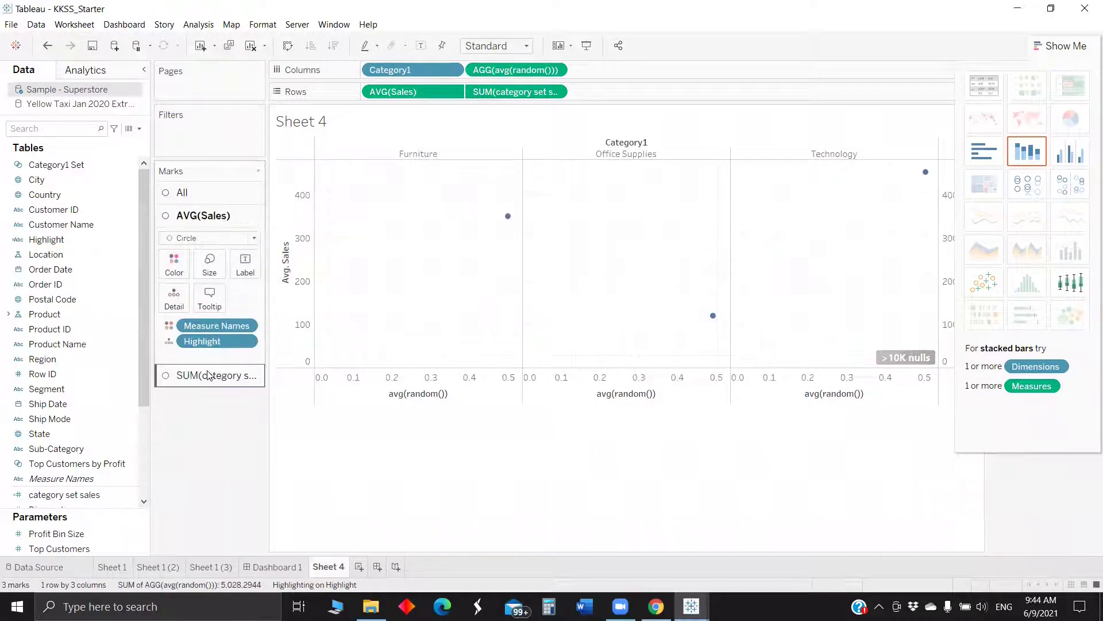
{"action": "left_click", "coordinate": [209, 375]}
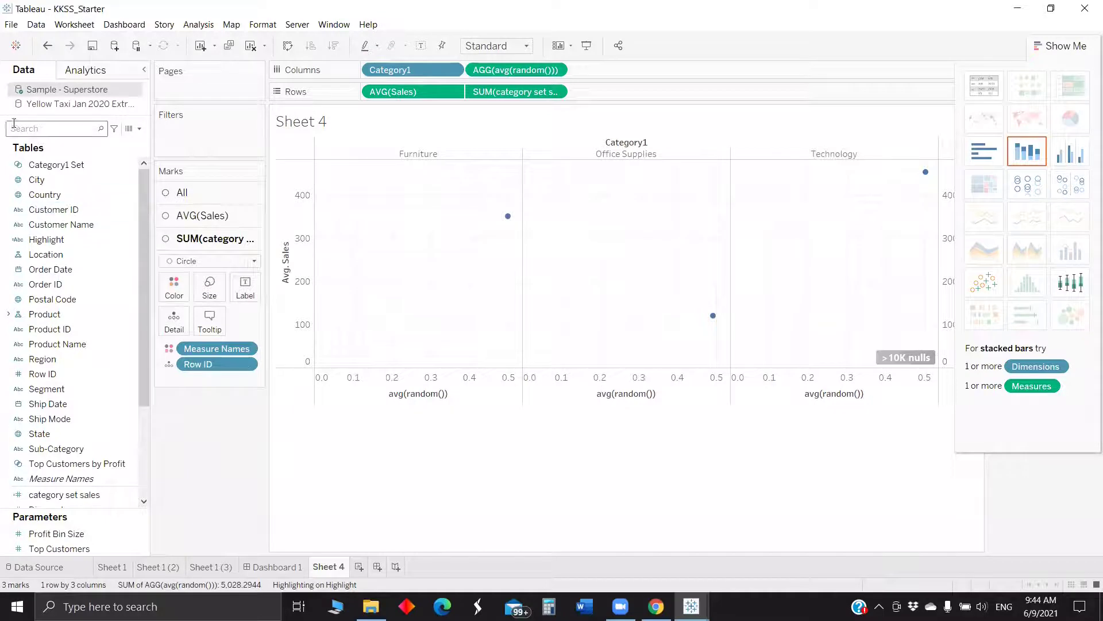
{"action": "type", "text": "h"}
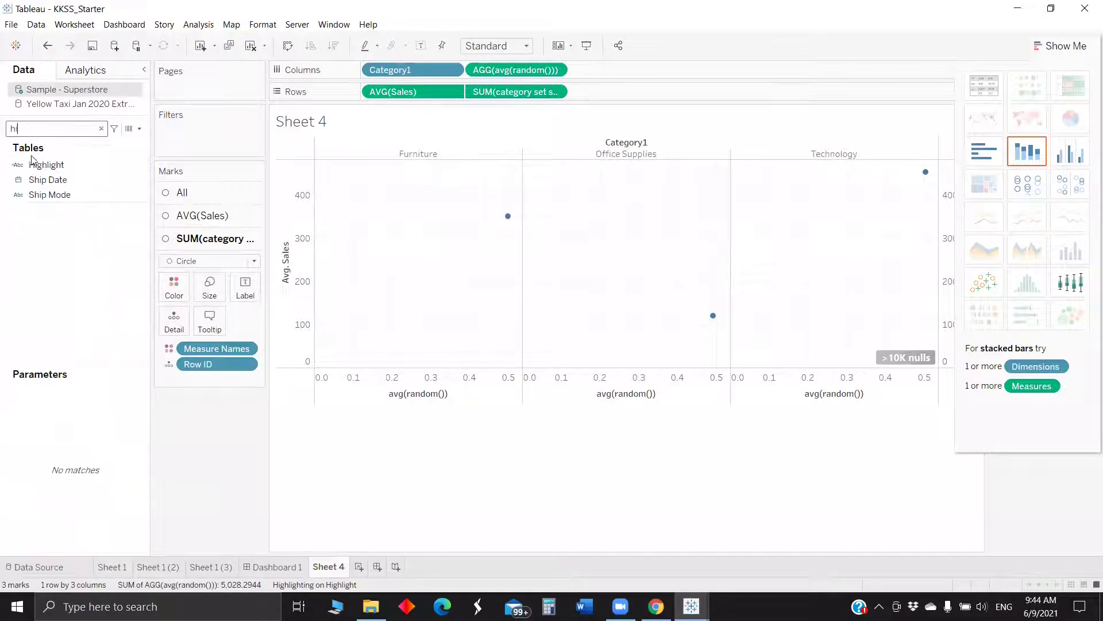
{"action": "type", "text": "i"}
{"action": "left_click_drag", "start_coordinate": [33, 163], "coordinate": [267, 321]}
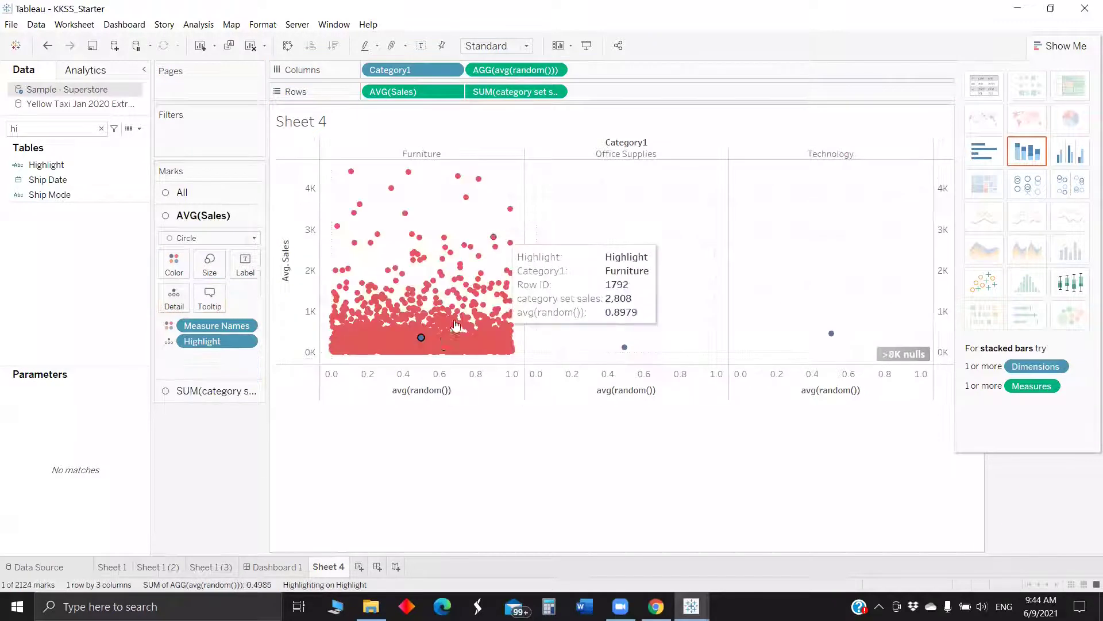
Test the set and highlight actions together by expanding Office Supplies and Technology in turn, then clear the selection
{"action": "left_click", "coordinate": [624, 349]}
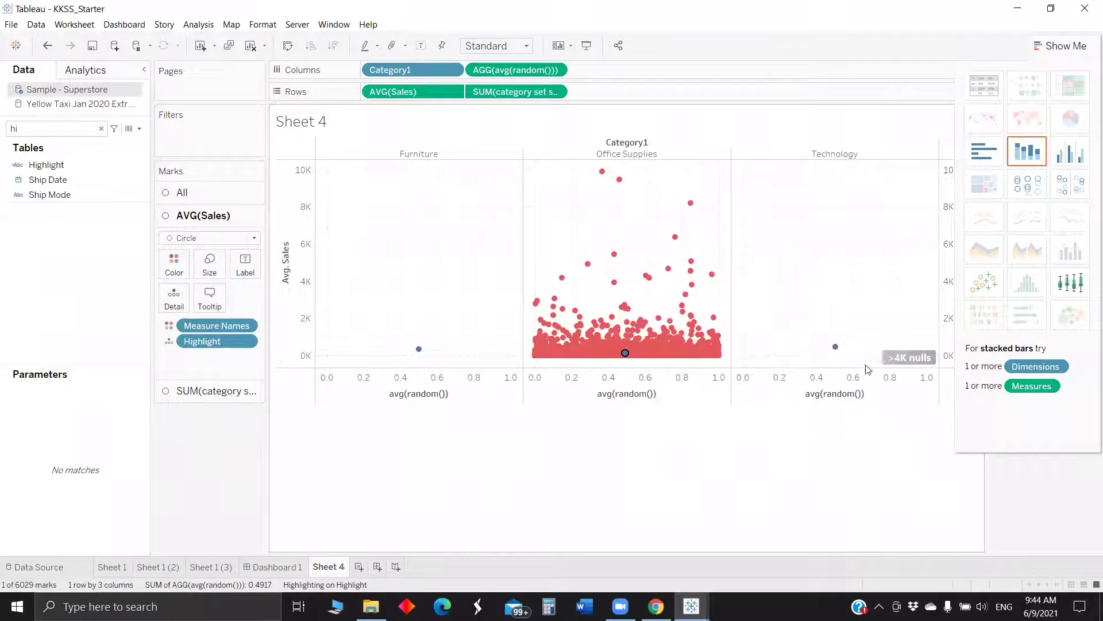
{"action": "left_click", "coordinate": [836, 347]}
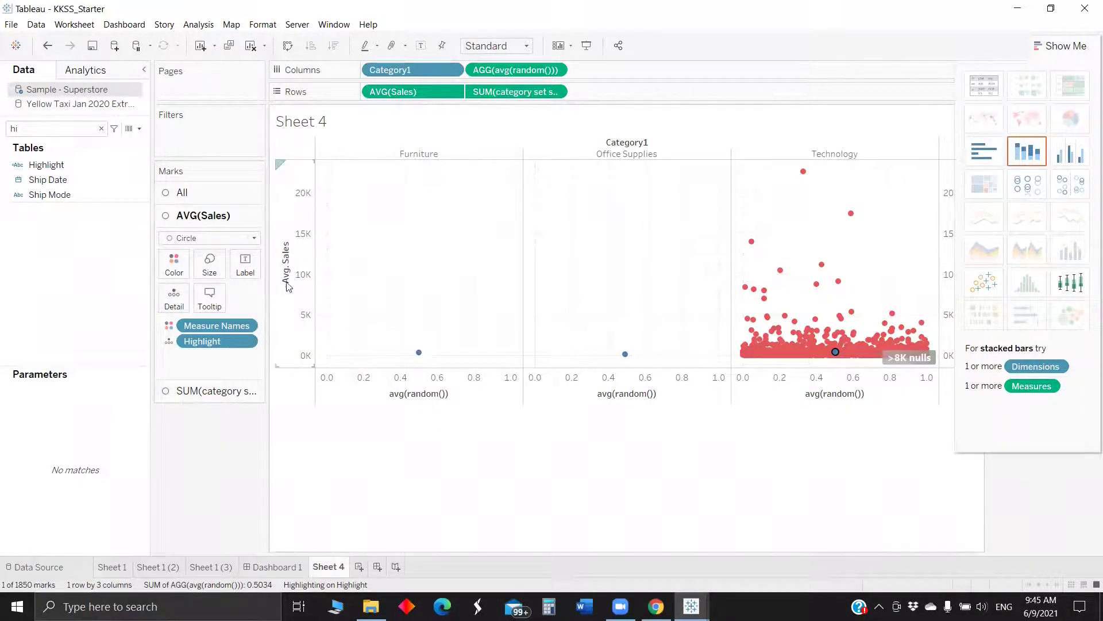
{"action": "mouse_move", "coordinate": [420, 355]}
{"action": "left_click", "coordinate": [71, 185]}
{"action": "left_click", "coordinate": [226, 388]}
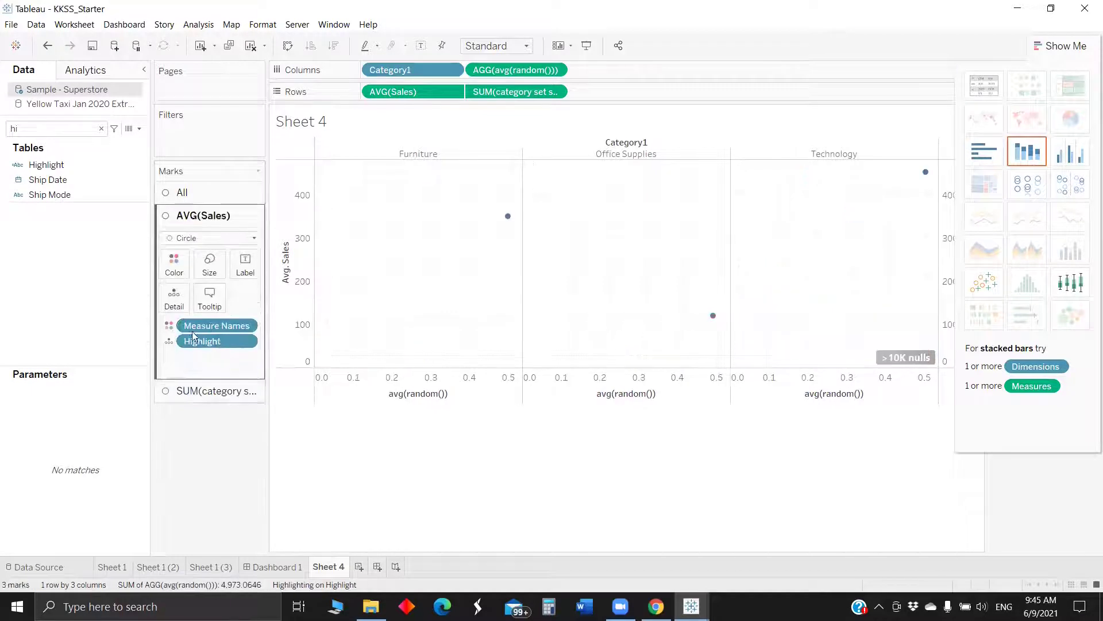
Find the Sales field and add it as detail to the SUM(category set sales) marks
{"action": "key", "text": "BackSpace"}
{"action": "key", "text": "BackSpace"}
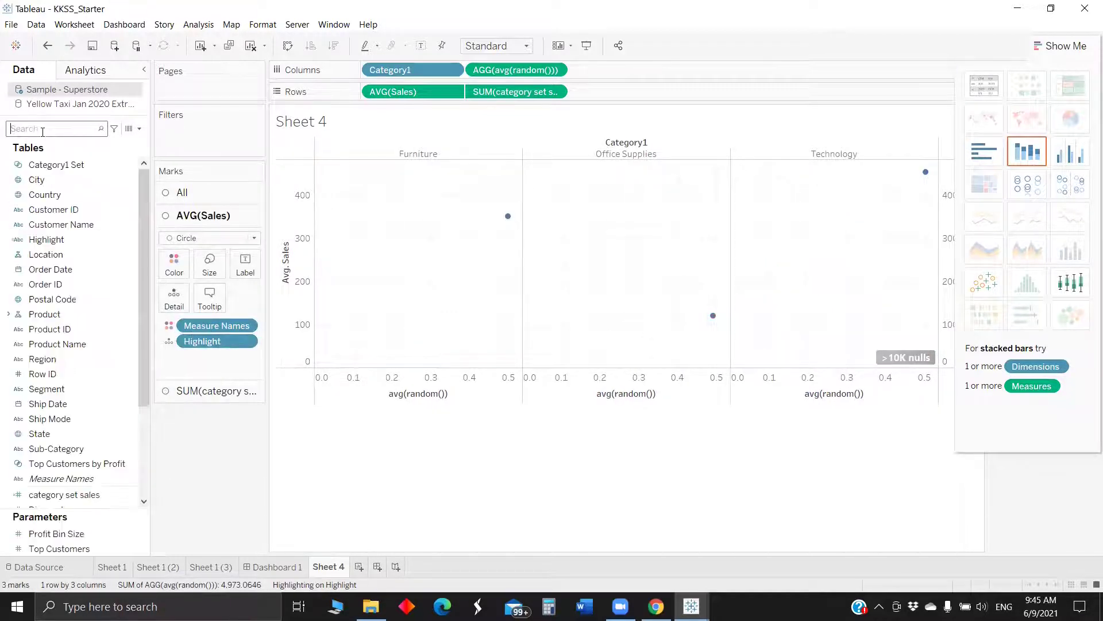
{"action": "type", "text": "s"}
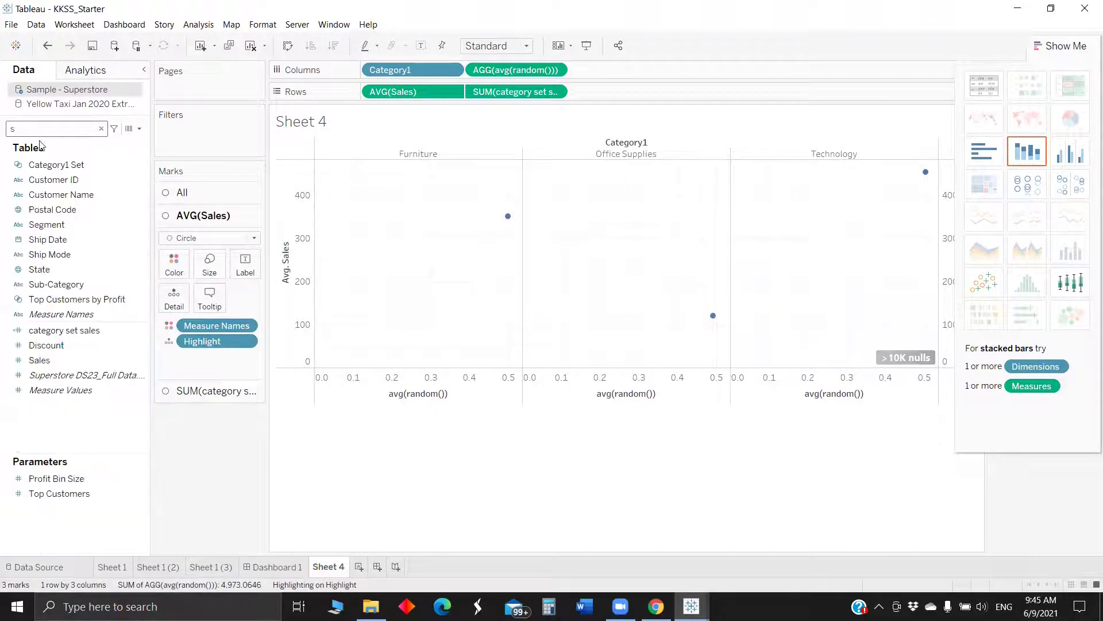
{"action": "left_click", "coordinate": [208, 390]}
{"action": "left_click", "coordinate": [35, 130]}
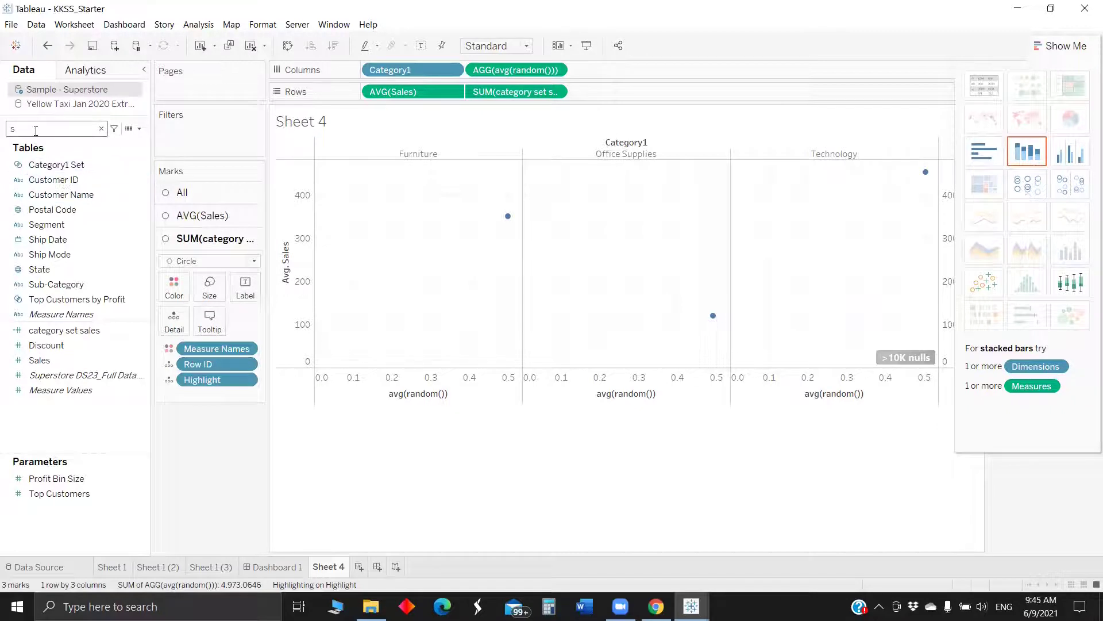
{"action": "key", "text": "BackSpace"}
{"action": "type", "text": "a"}
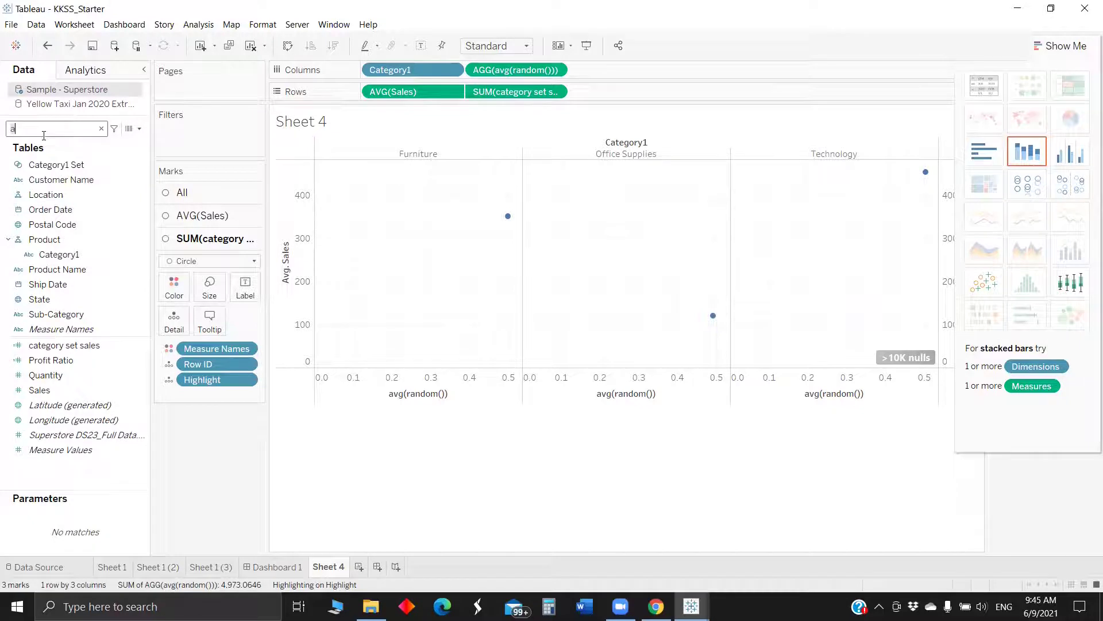
{"action": "type", "text": "s"}
{"action": "left_click_drag", "start_coordinate": [40, 191], "coordinate": [221, 396]}
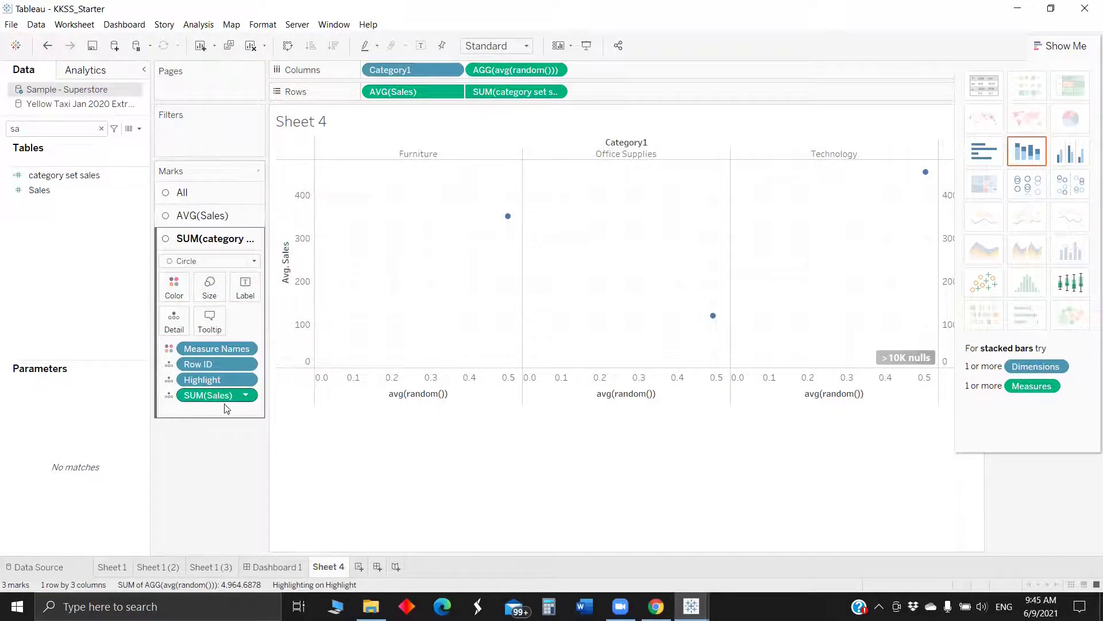
Add a per-cell reference band for category set sales, running from the minimum to the maximum of SUM(Sales)
{"action": "left_click", "coordinate": [100, 70]}
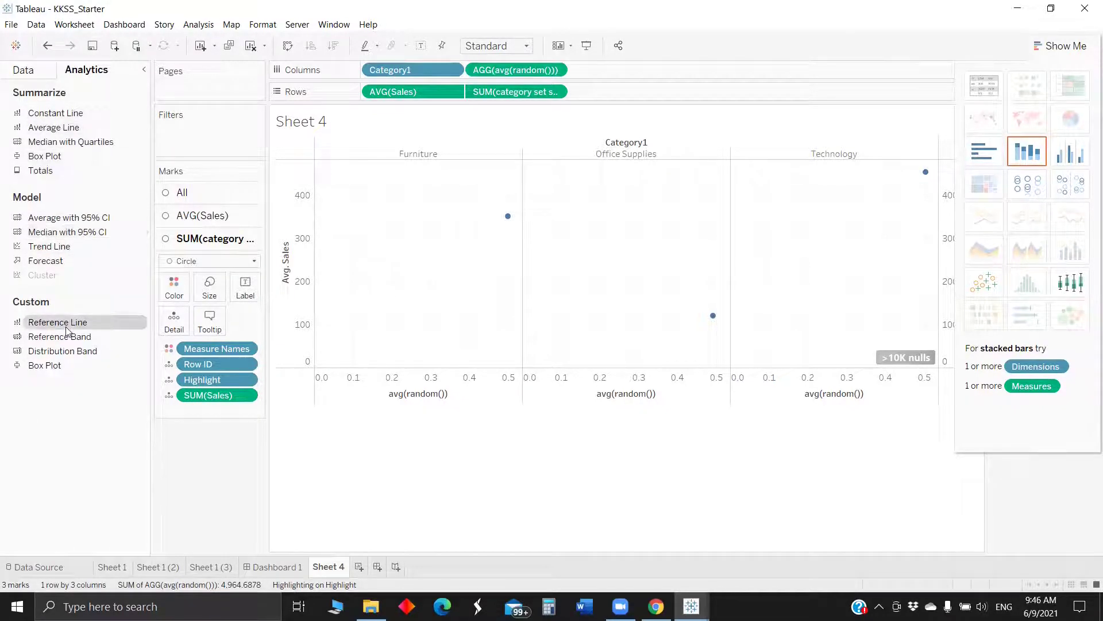
{"action": "left_click_drag", "start_coordinate": [66, 329], "coordinate": [400, 249]}
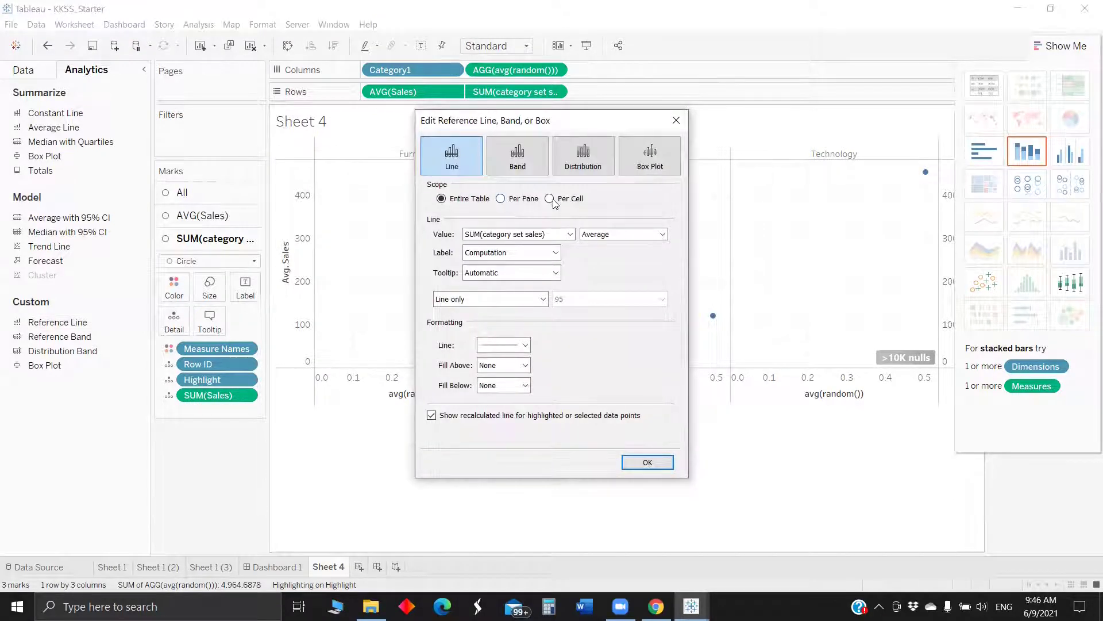
{"action": "left_click", "coordinate": [550, 199]}
{"action": "left_click", "coordinate": [517, 155]}
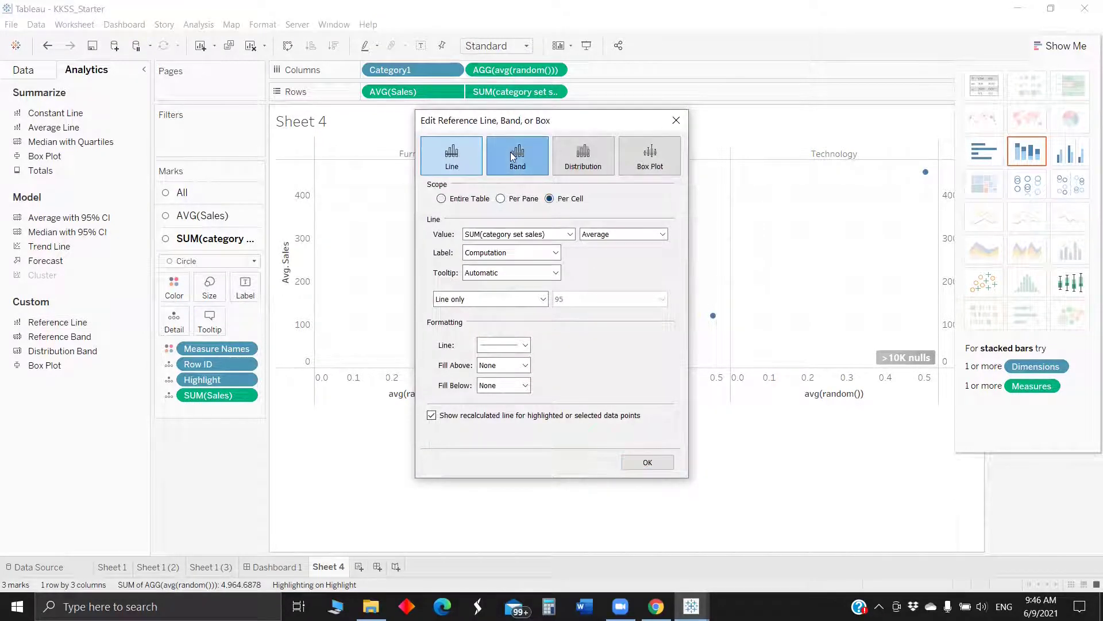
{"action": "left_click", "coordinate": [568, 234]}
{"action": "left_click", "coordinate": [489, 244]}
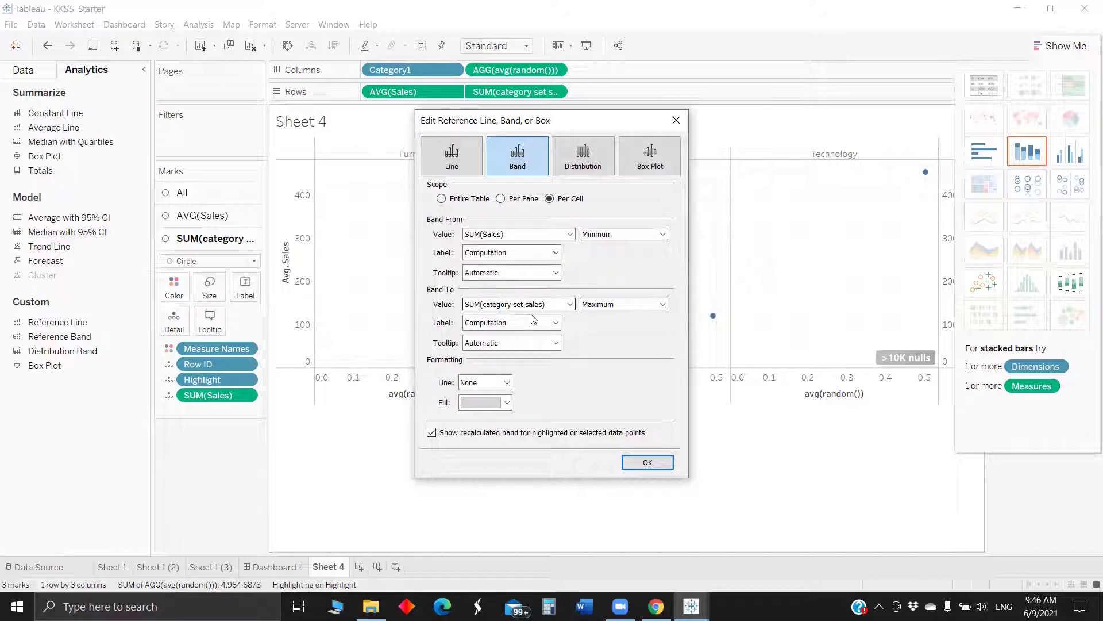
{"action": "left_click", "coordinate": [568, 306]}
{"action": "left_click", "coordinate": [553, 323]}
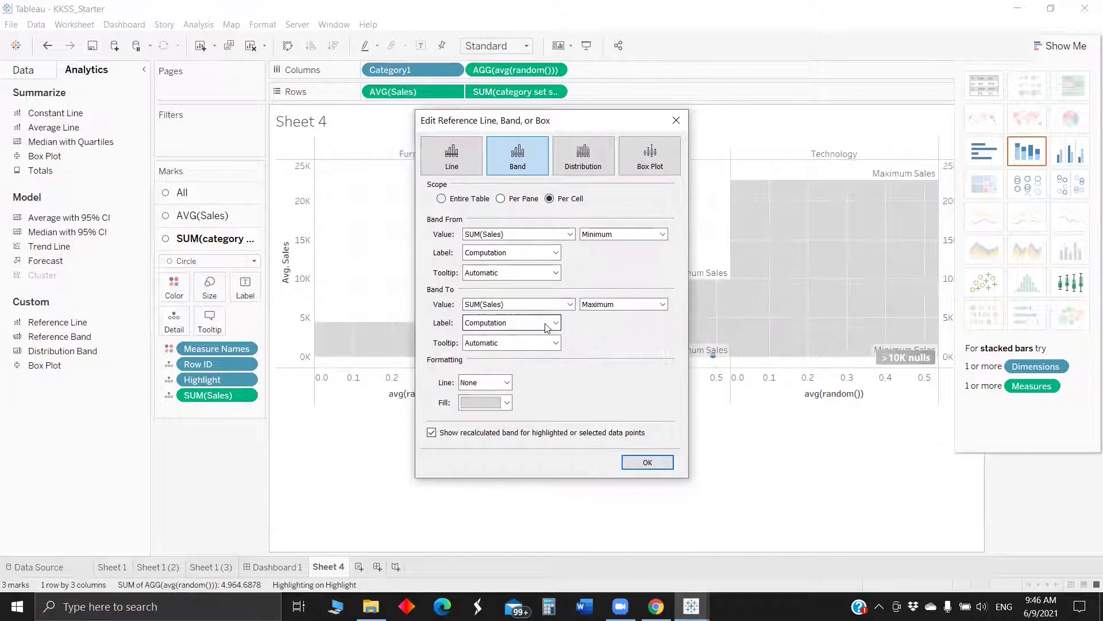
Set the label and tooltip to None for both the start and end of the reference band
{"action": "left_click", "coordinate": [555, 252]}
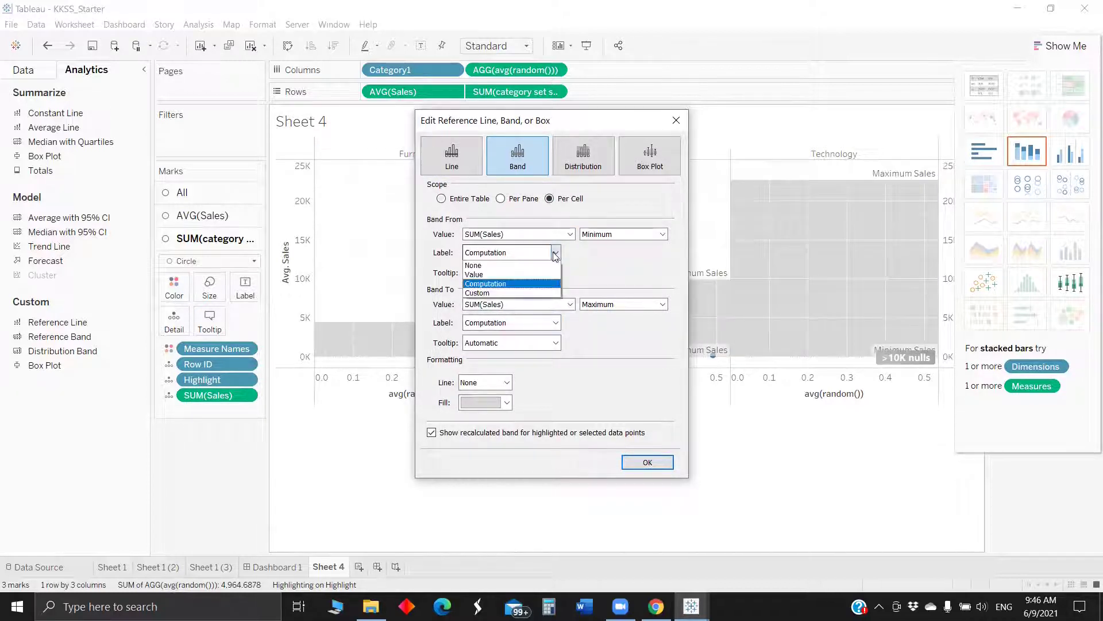
{"action": "left_click", "coordinate": [473, 265]}
{"action": "left_click", "coordinate": [555, 273]}
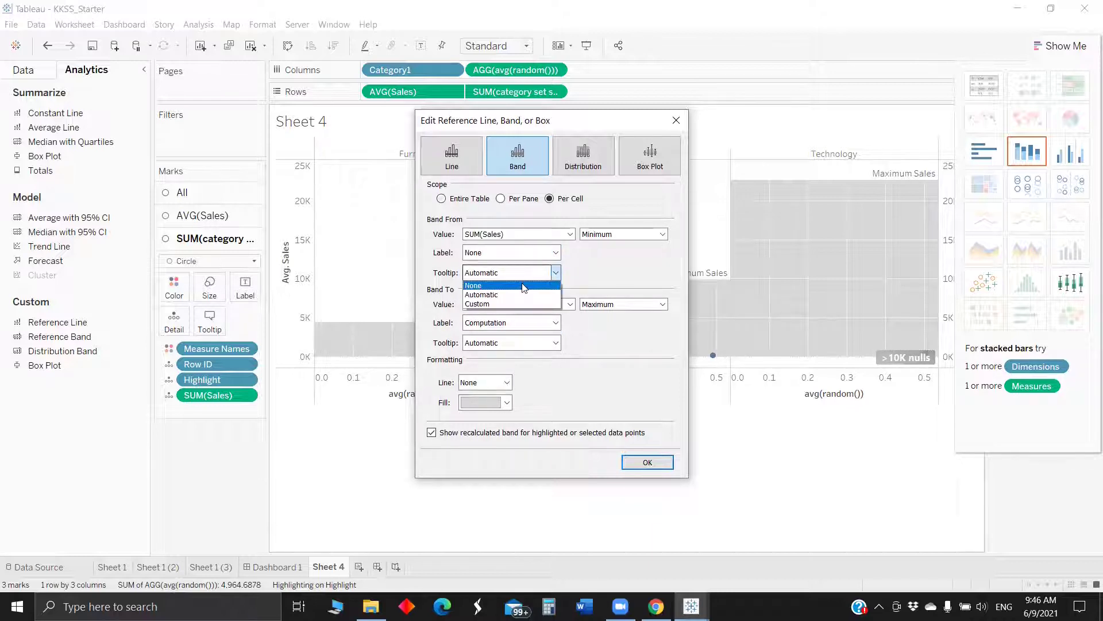
{"action": "left_click", "coordinate": [477, 282]}
{"action": "left_click", "coordinate": [556, 323]}
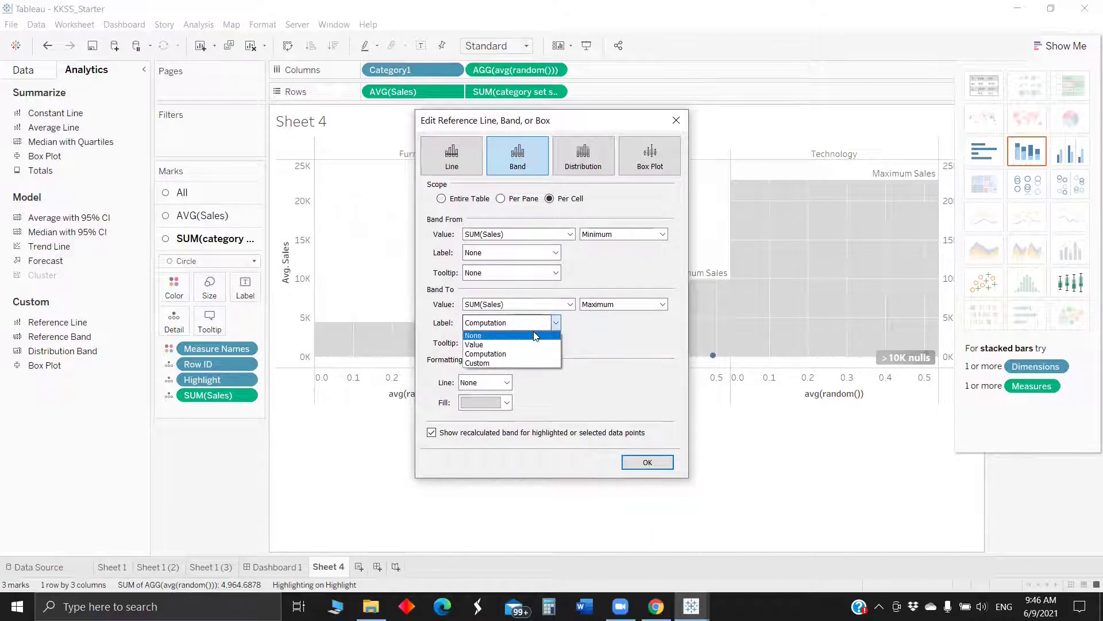
{"action": "left_click", "coordinate": [477, 335]}
{"action": "left_click", "coordinate": [555, 343]}
{"action": "left_click", "coordinate": [522, 351]}
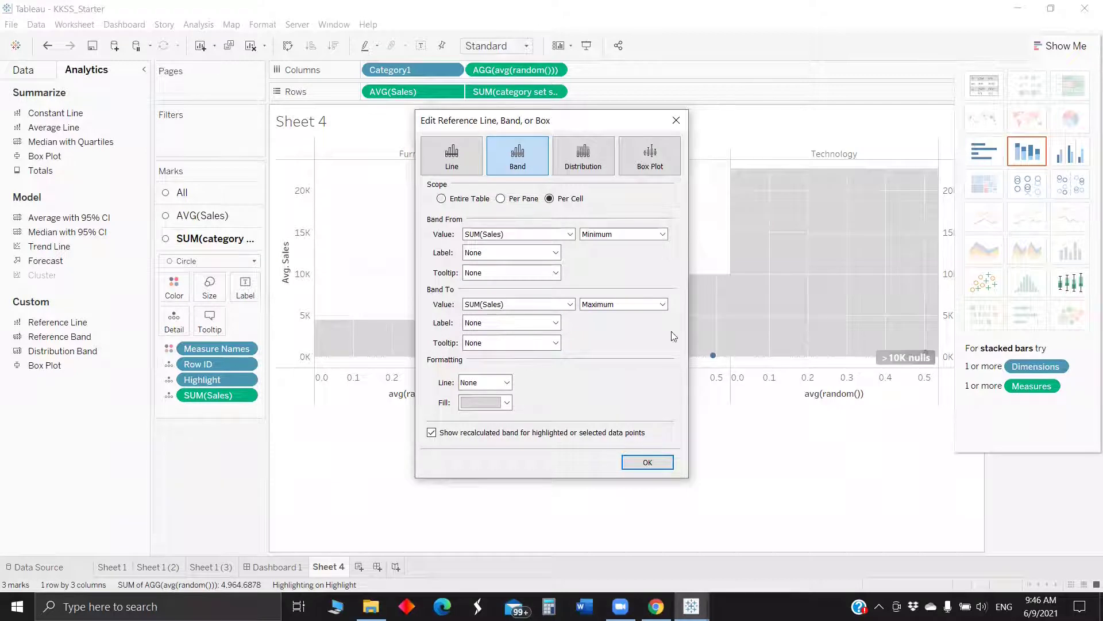
Fill the reference band with a very light grey and turn off the recalculated band for highlighted or selected points
{"action": "left_click", "coordinate": [506, 403]}
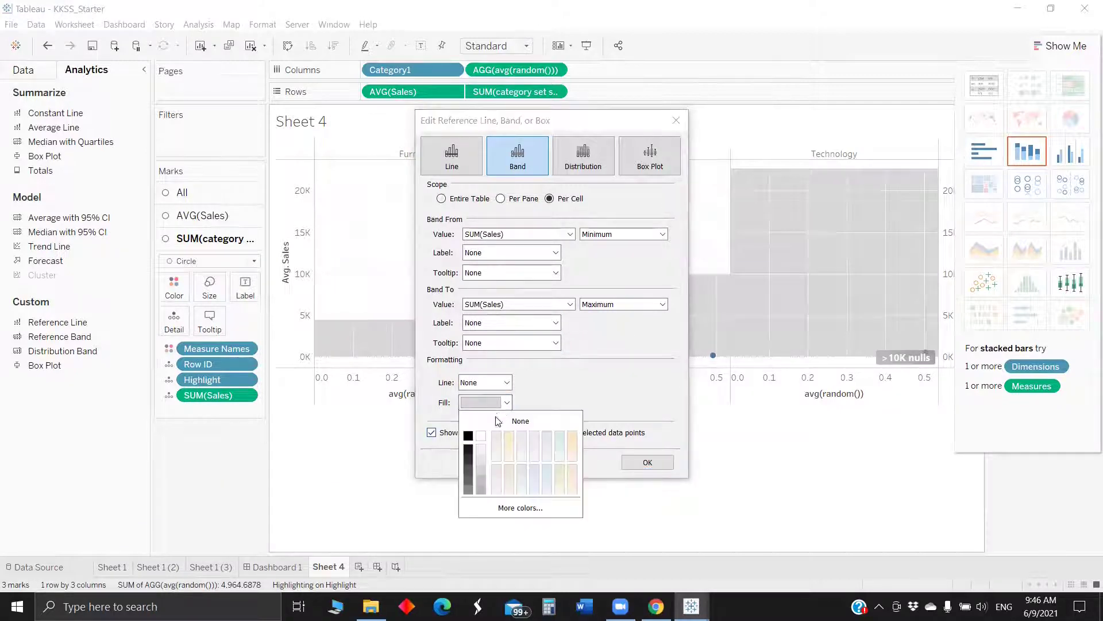
{"action": "left_click", "coordinate": [482, 449]}
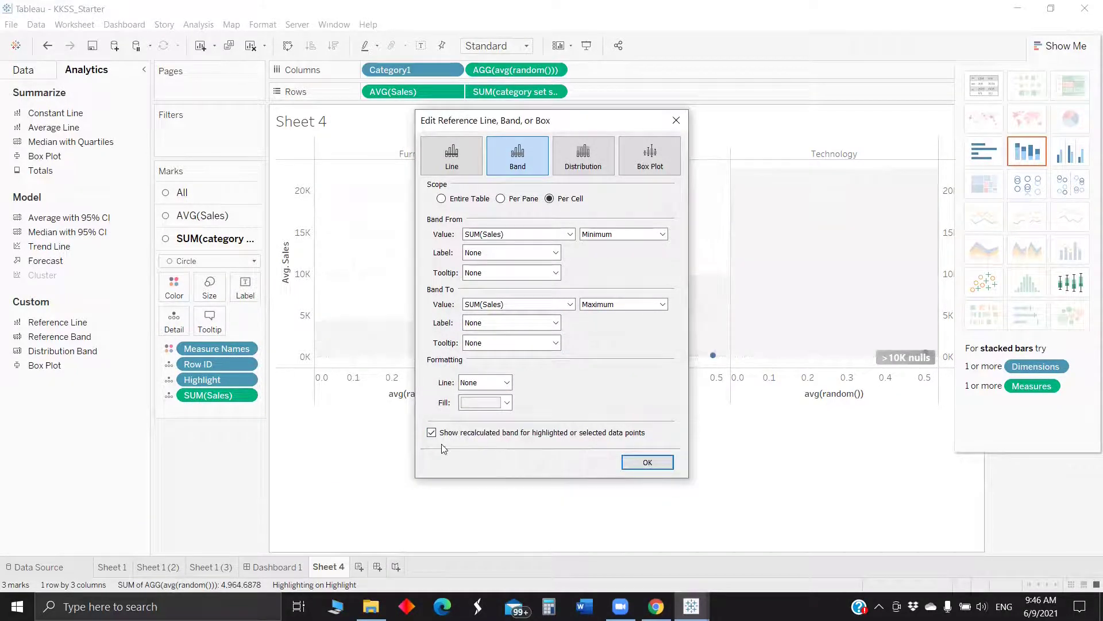
{"action": "left_click", "coordinate": [648, 462]}
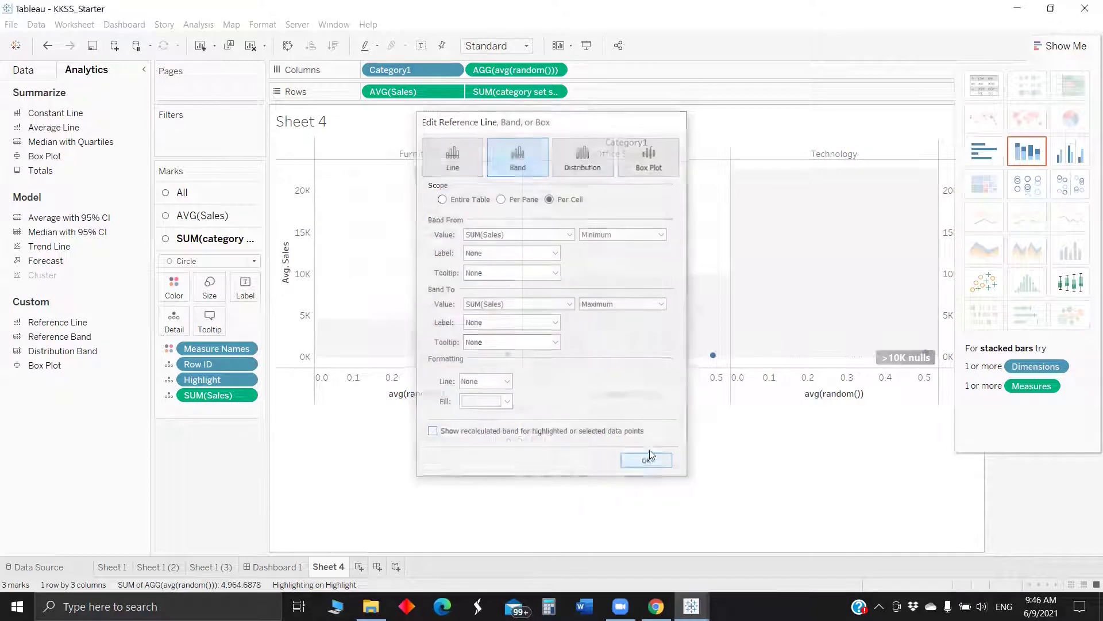
Test the reference band by expanding Furniture from its average circle, then clear the selection
{"action": "left_click", "coordinate": [508, 354]}
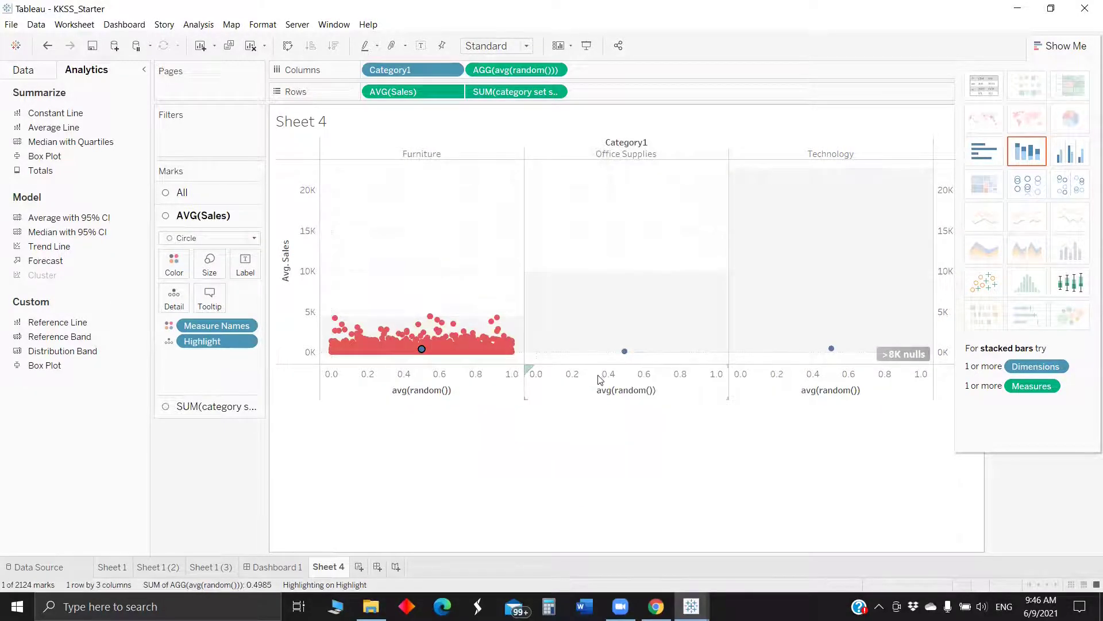
{"action": "left_click", "coordinate": [578, 372]}
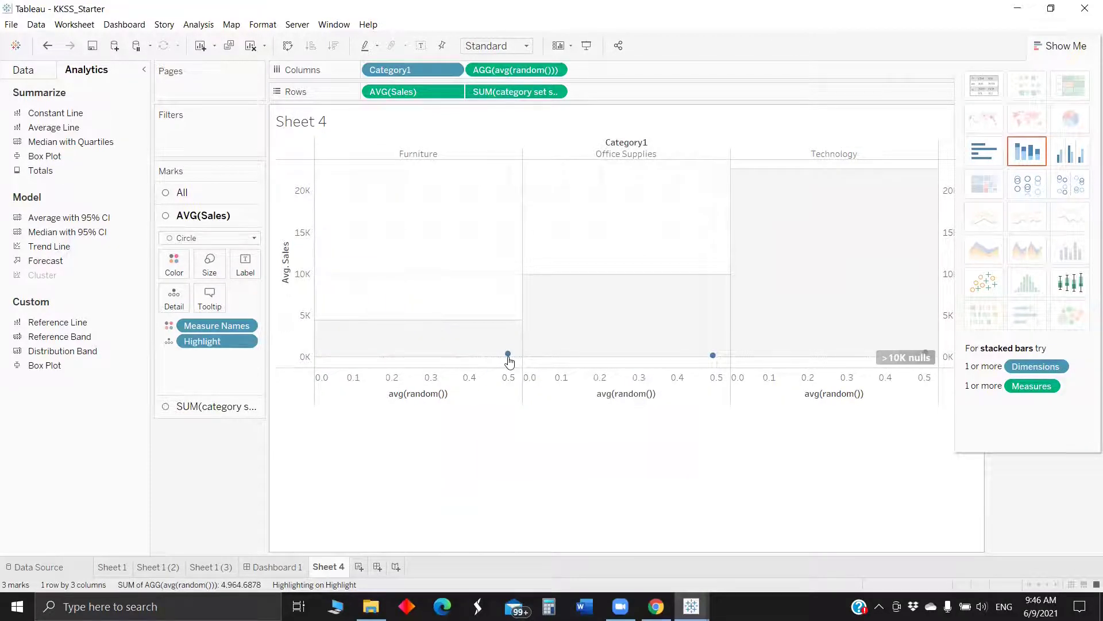
Fix the avg(random()) axis range from -.25 to 1.25
{"action": "right_click", "coordinate": [437, 384]}
{"action": "left_click", "coordinate": [471, 389]}
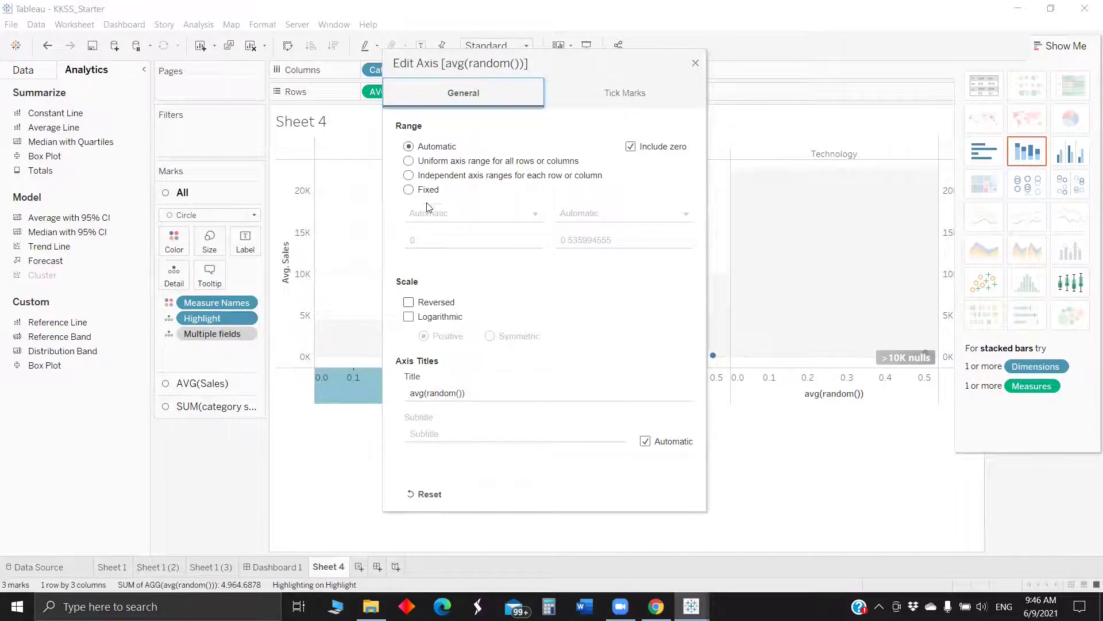
{"action": "left_click", "coordinate": [408, 189]}
{"action": "left_click", "coordinate": [428, 240]}
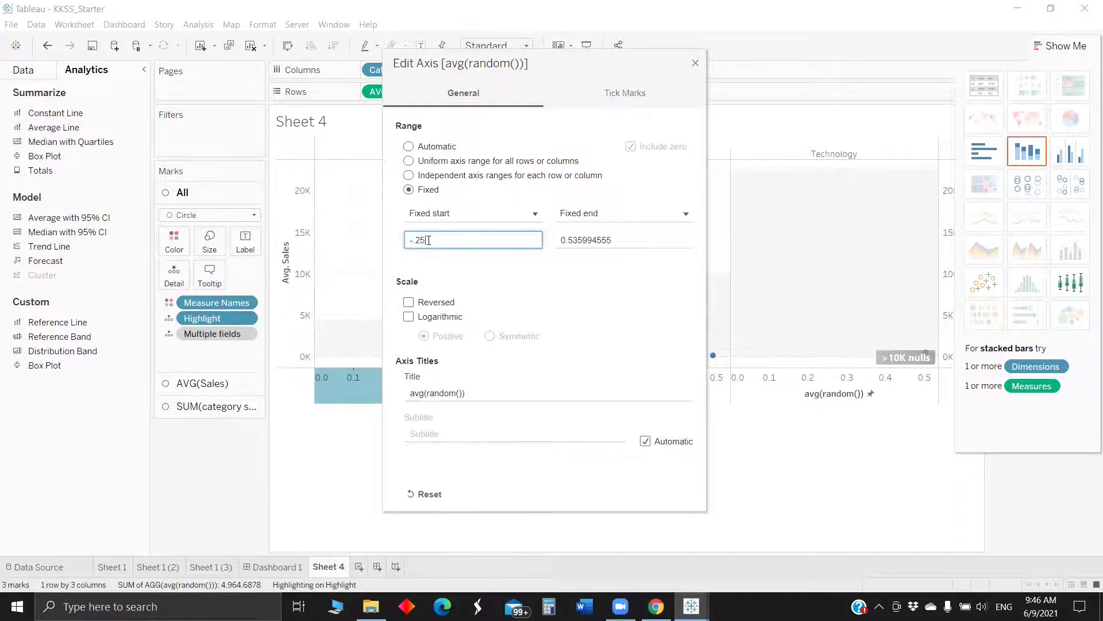
{"action": "left_click", "coordinate": [572, 240]}
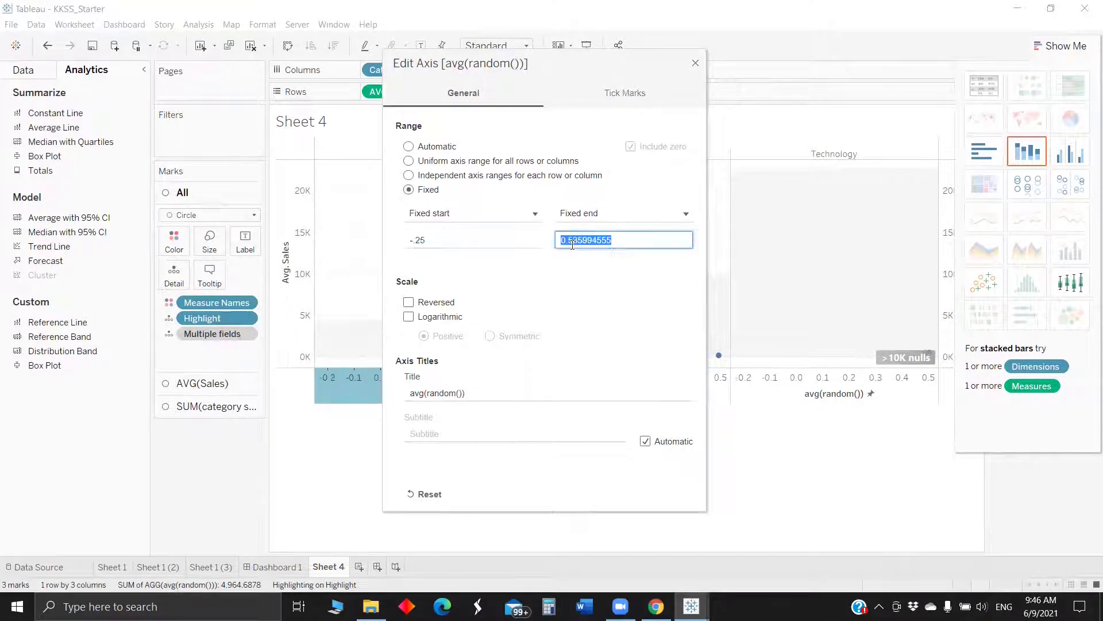
{"action": "type", "text": "1.25"}
{"action": "left_click", "coordinate": [578, 288]}
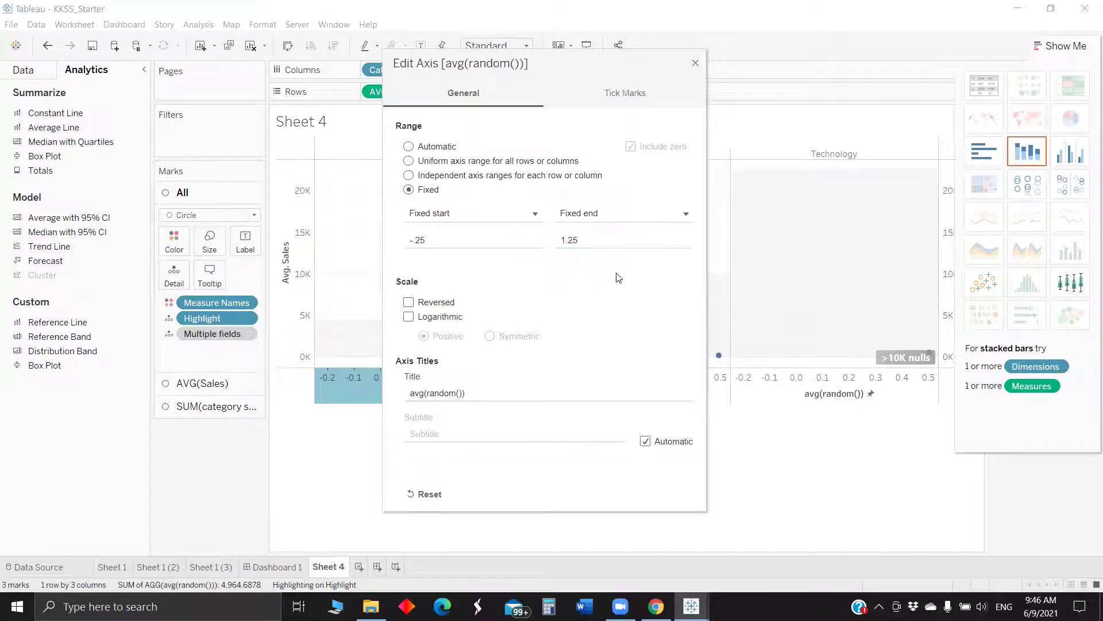
{"action": "left_click", "coordinate": [695, 63]}
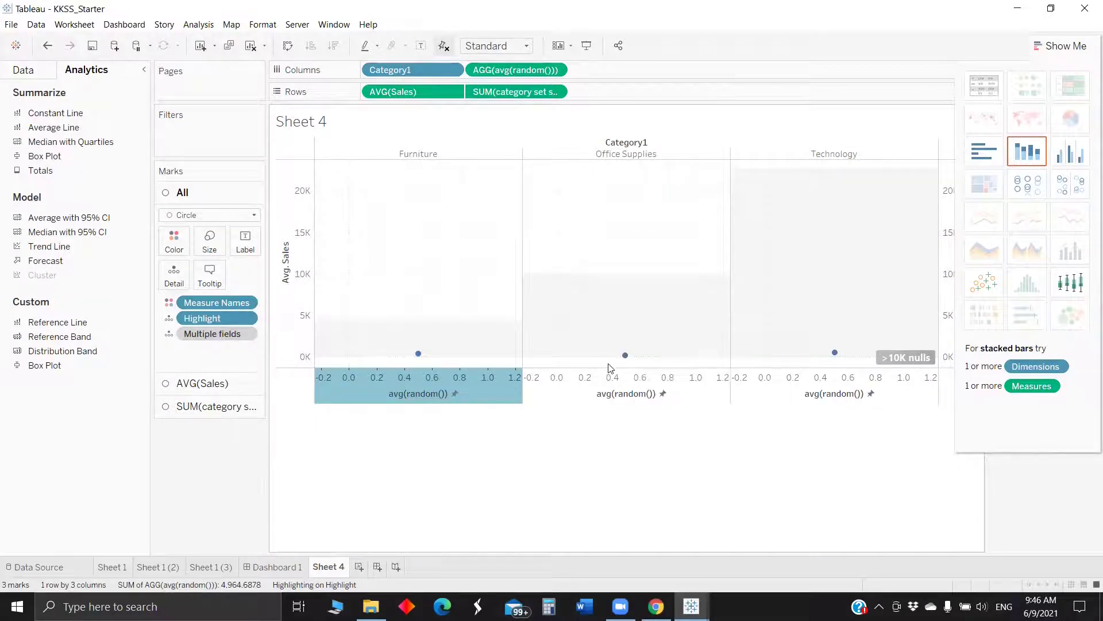
Hide the headers of the avg(random()) axis and the secondary category set sales axis
{"action": "right_click", "coordinate": [442, 379]}
{"action": "left_click", "coordinate": [486, 456]}
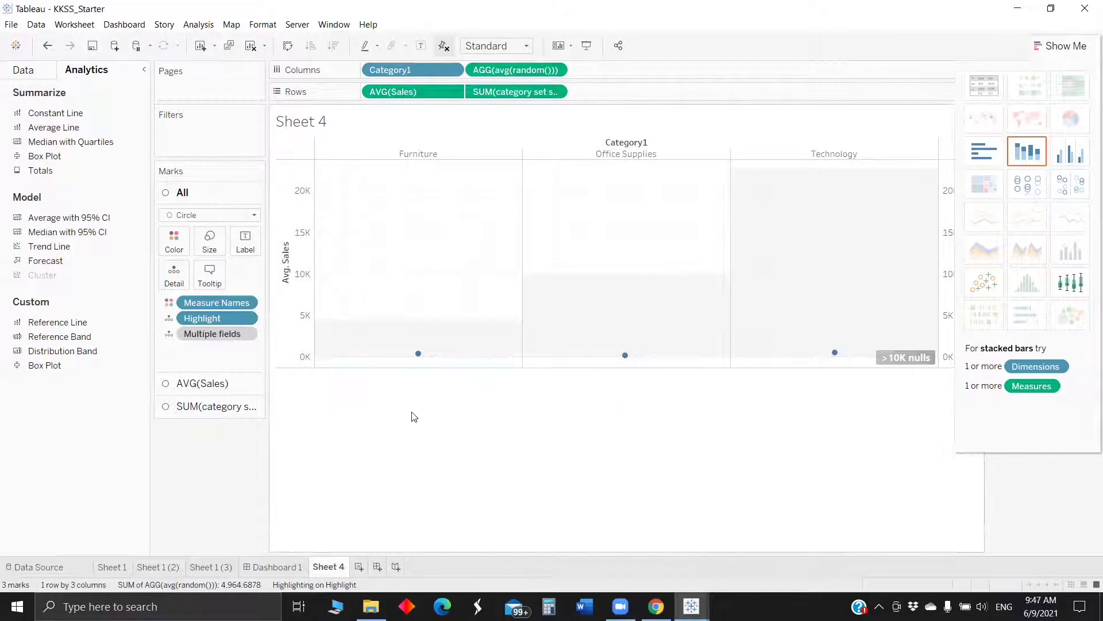
{"action": "right_click", "coordinate": [285, 234]}
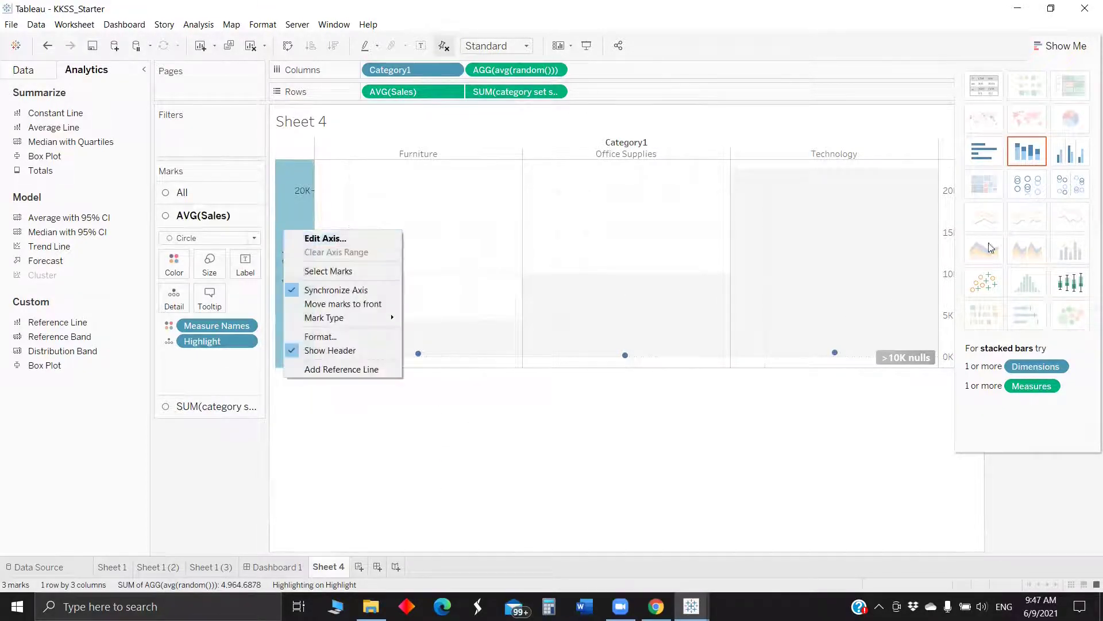
{"action": "left_click", "coordinate": [1061, 45]}
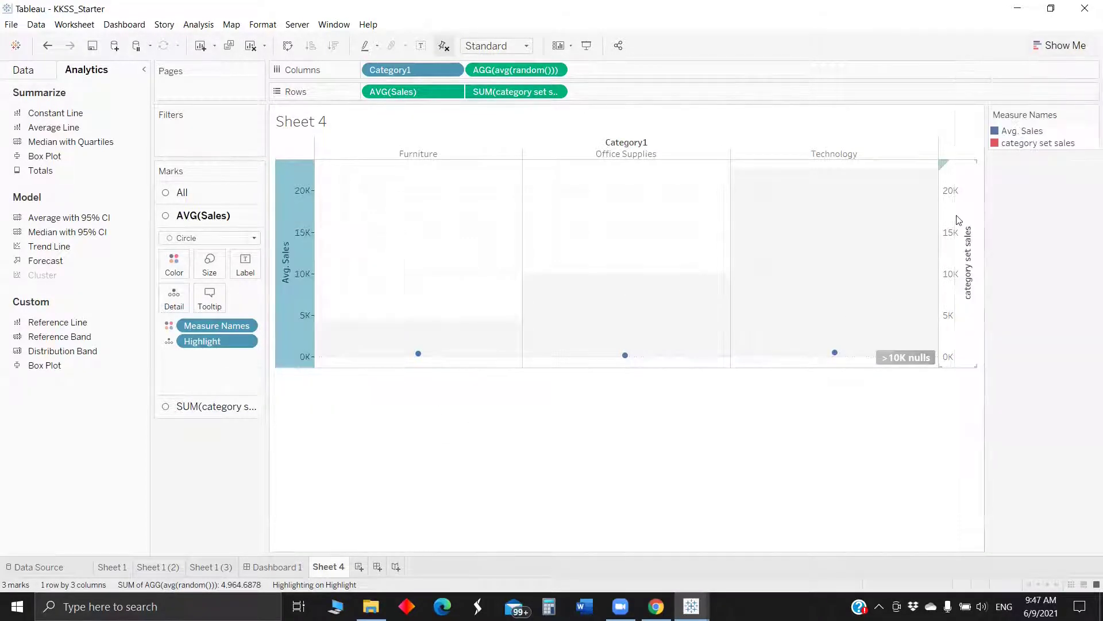
{"action": "right_click", "coordinate": [976, 220]}
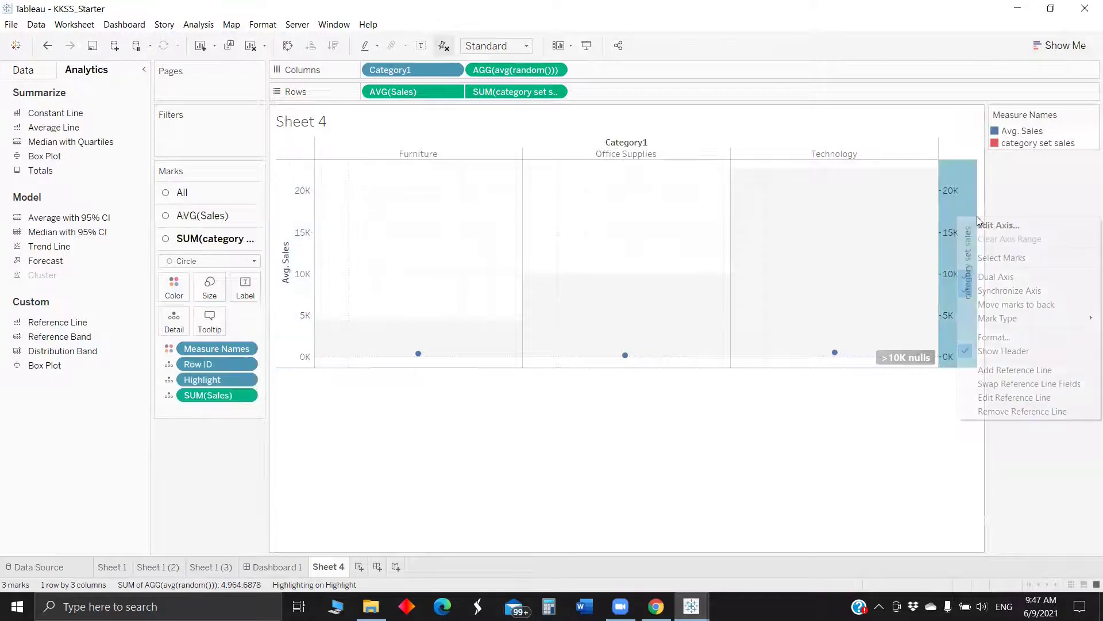
{"action": "left_click", "coordinate": [1008, 351]}
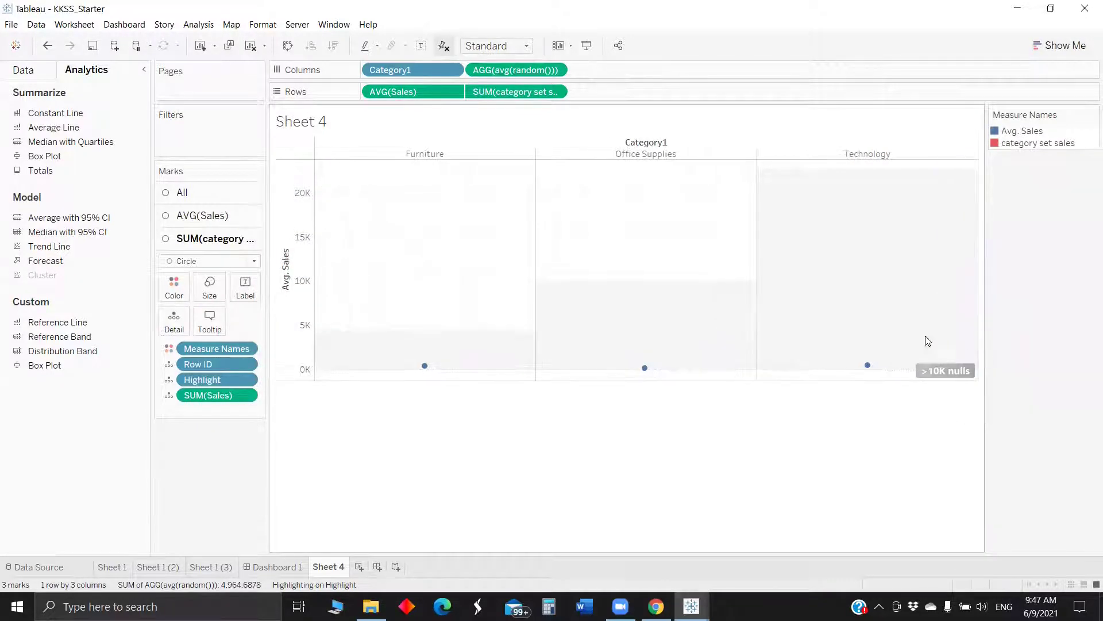
Fit the worksheet to Entire View and hide the Category1 field label above the column headers
{"action": "left_click", "coordinate": [497, 46]}
{"action": "left_click", "coordinate": [488, 101]}
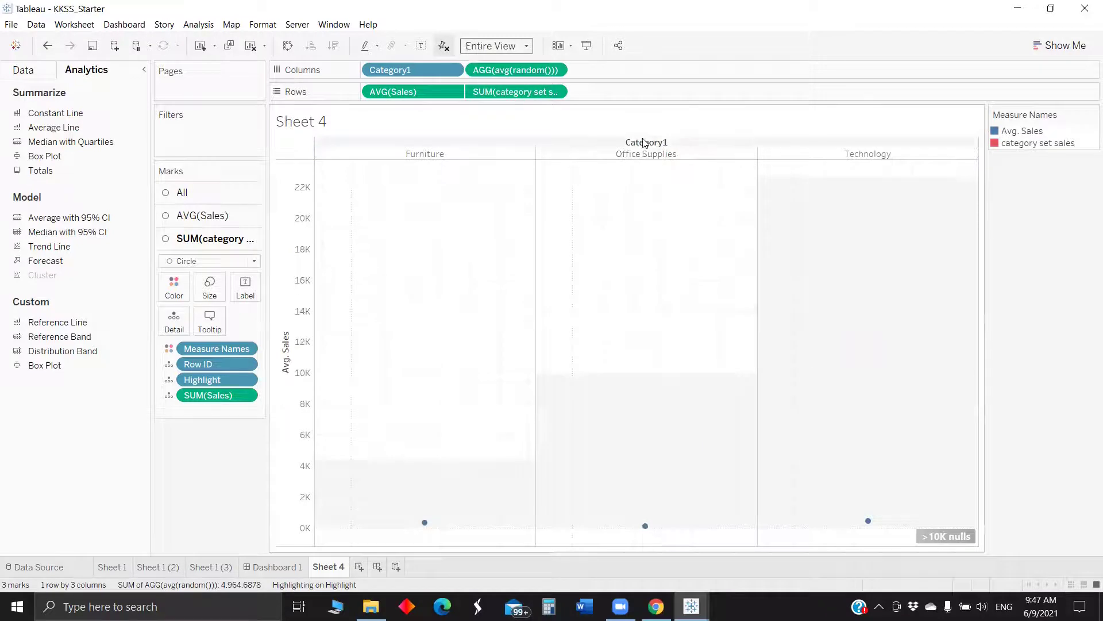
{"action": "right_click", "coordinate": [643, 143]}
{"action": "left_click", "coordinate": [690, 163]}
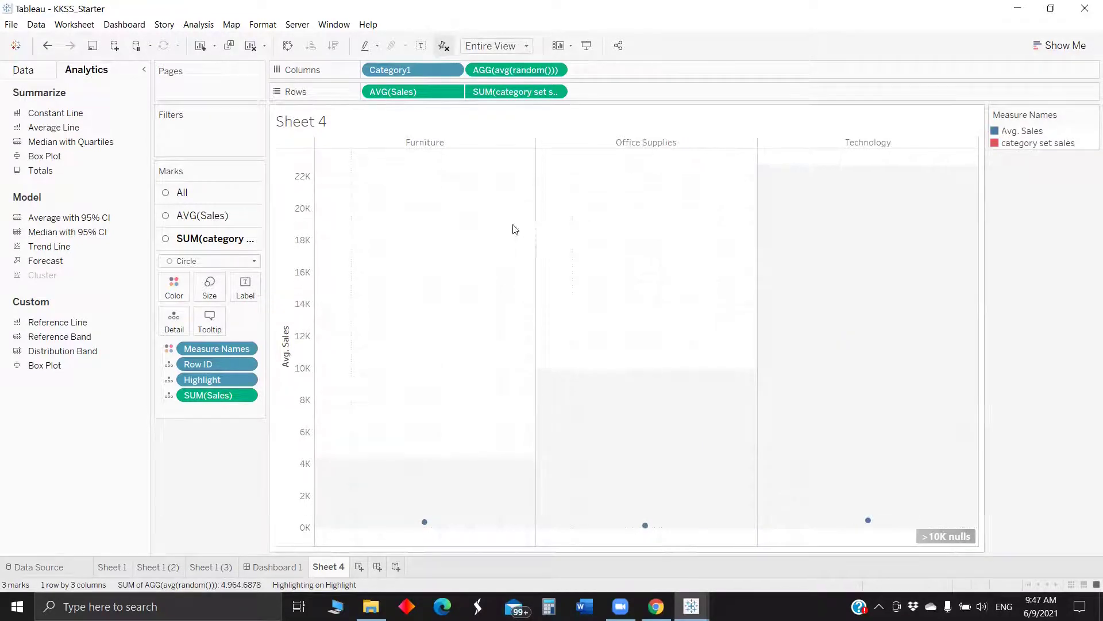
Format the sheet's lines so that grid lines and zero lines are set to None
{"action": "right_click", "coordinate": [384, 278]}
{"action": "left_click", "coordinate": [411, 345]}
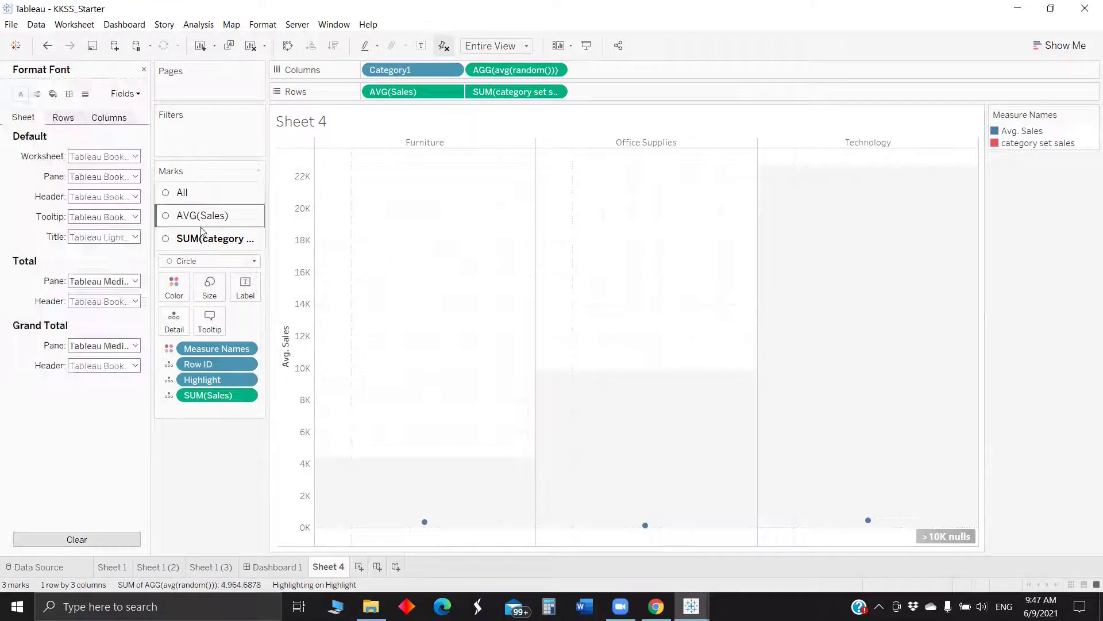
{"action": "left_click", "coordinate": [85, 93]}
{"action": "left_click", "coordinate": [101, 156]}
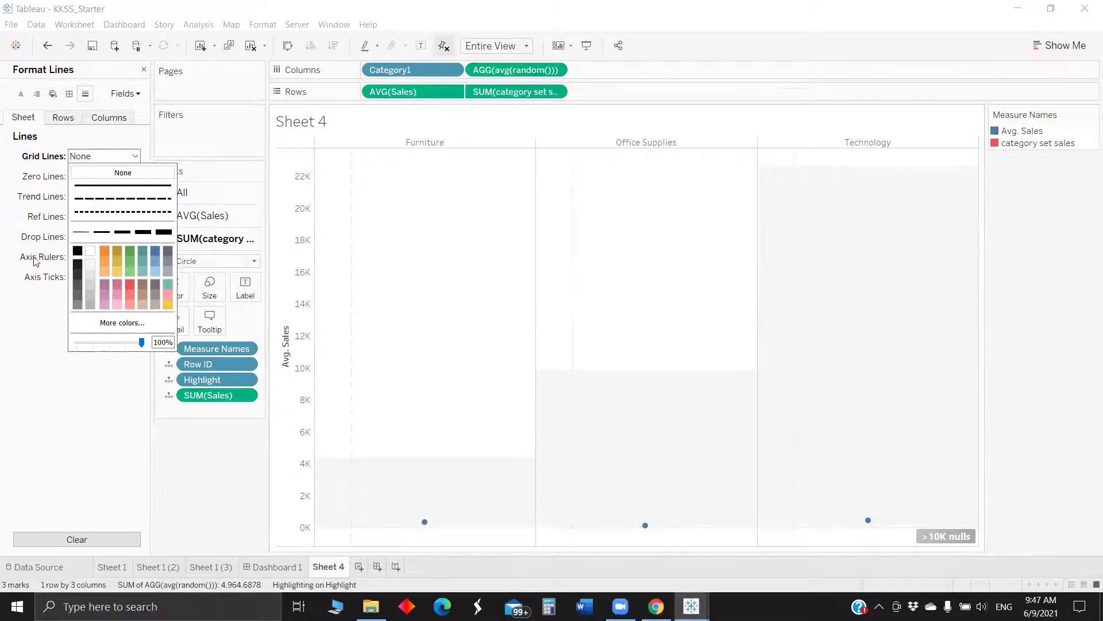
{"action": "left_click", "coordinate": [50, 316]}
{"action": "left_click", "coordinate": [103, 176]}
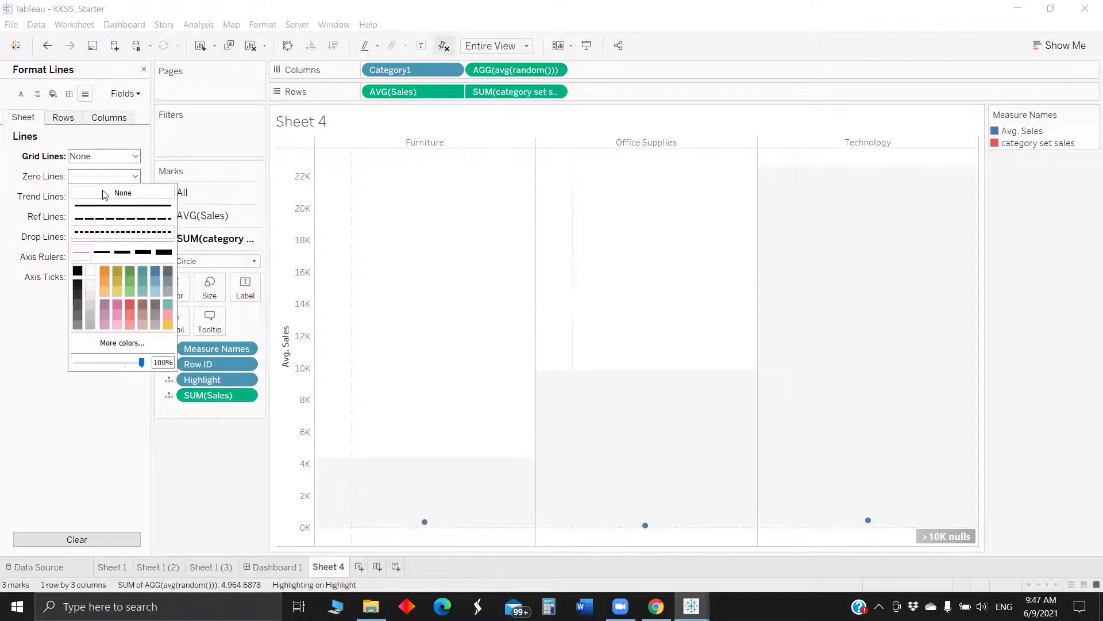
{"action": "left_click", "coordinate": [106, 194]}
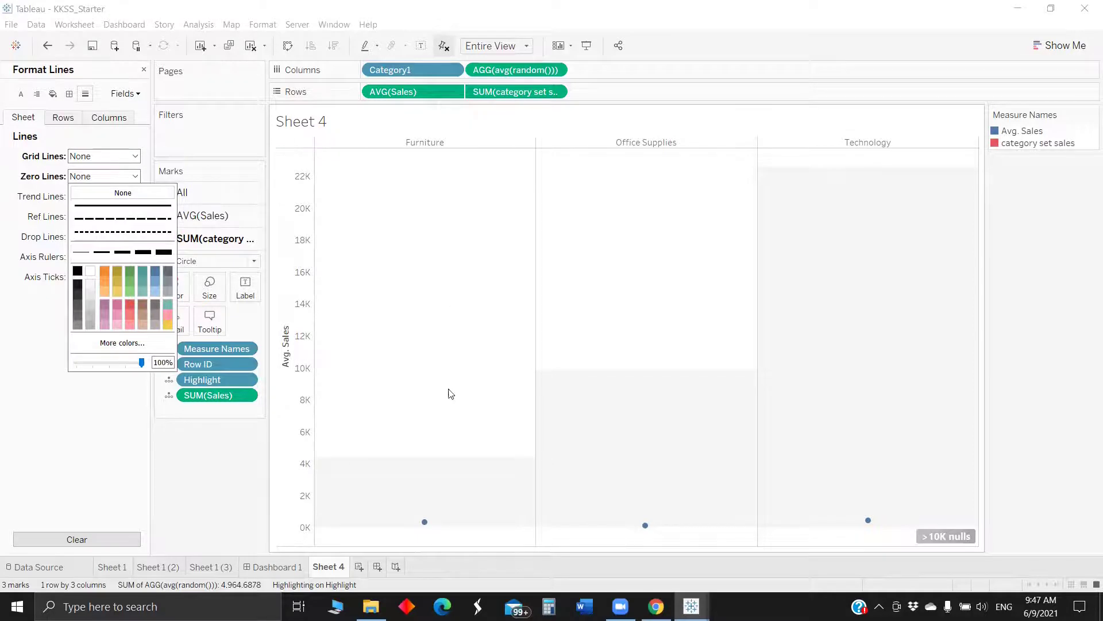
Test the expansion by selecting the average sales circles of Furniture, Office Supplies and Technology one after another
{"action": "left_click", "coordinate": [425, 521]}
{"action": "mouse_move", "coordinate": [646, 526]}
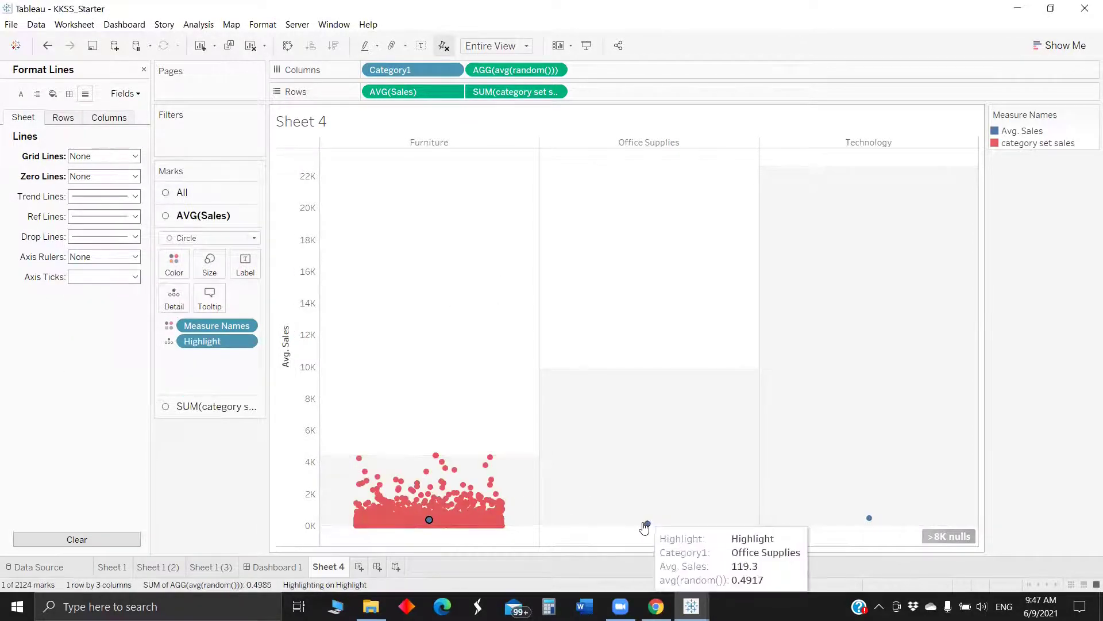
{"action": "left_click", "coordinate": [647, 527]}
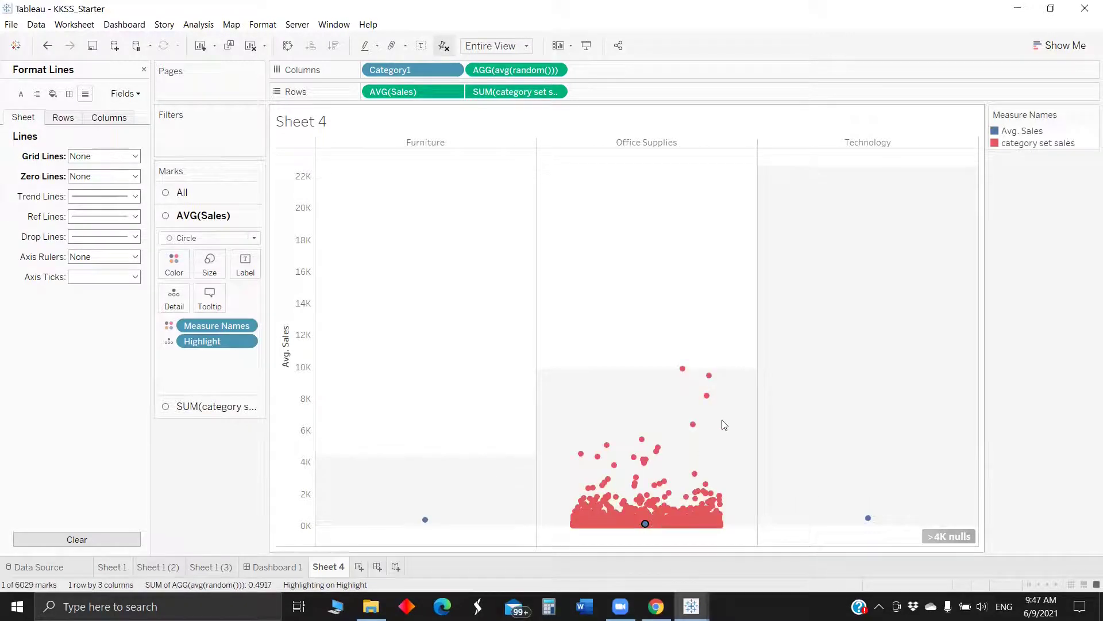
{"action": "left_click", "coordinate": [868, 520]}
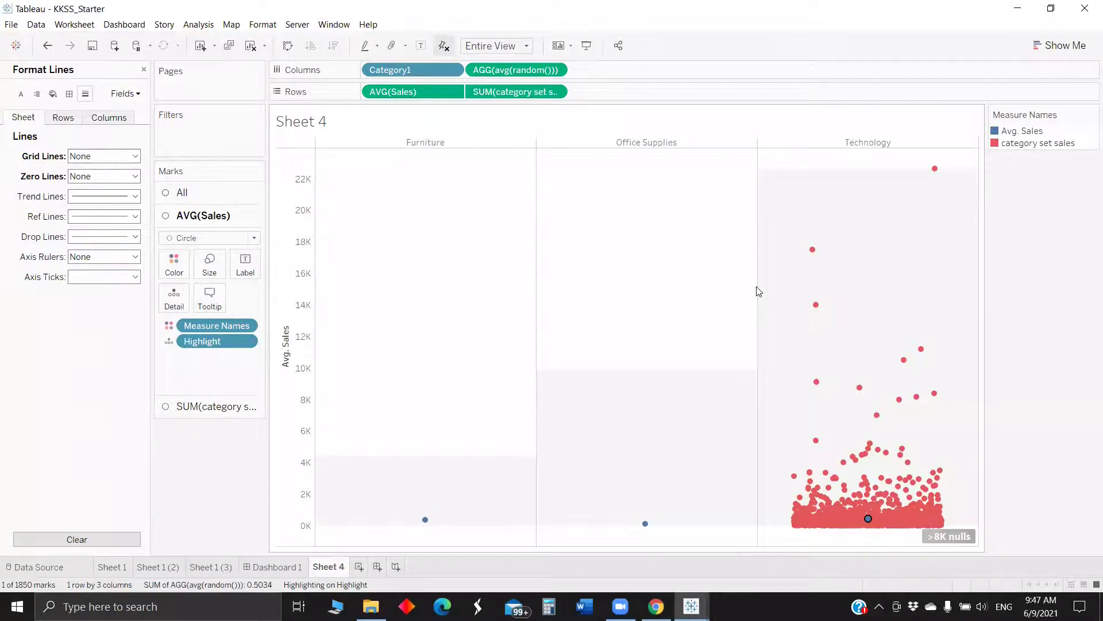
Move avg(random()) from Columns to Rows and select the Furniture and Office Supplies average sales circles to view their points without jitter
{"action": "left_click_drag", "start_coordinate": [510, 70], "coordinate": [749, 99]}
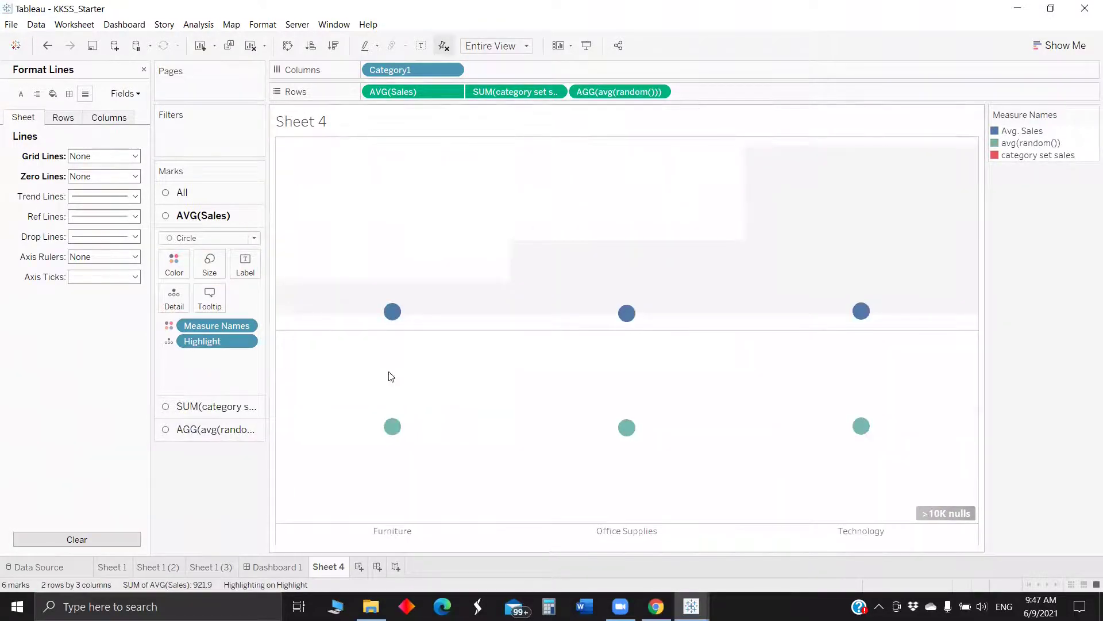
{"action": "mouse_move", "coordinate": [392, 426]}
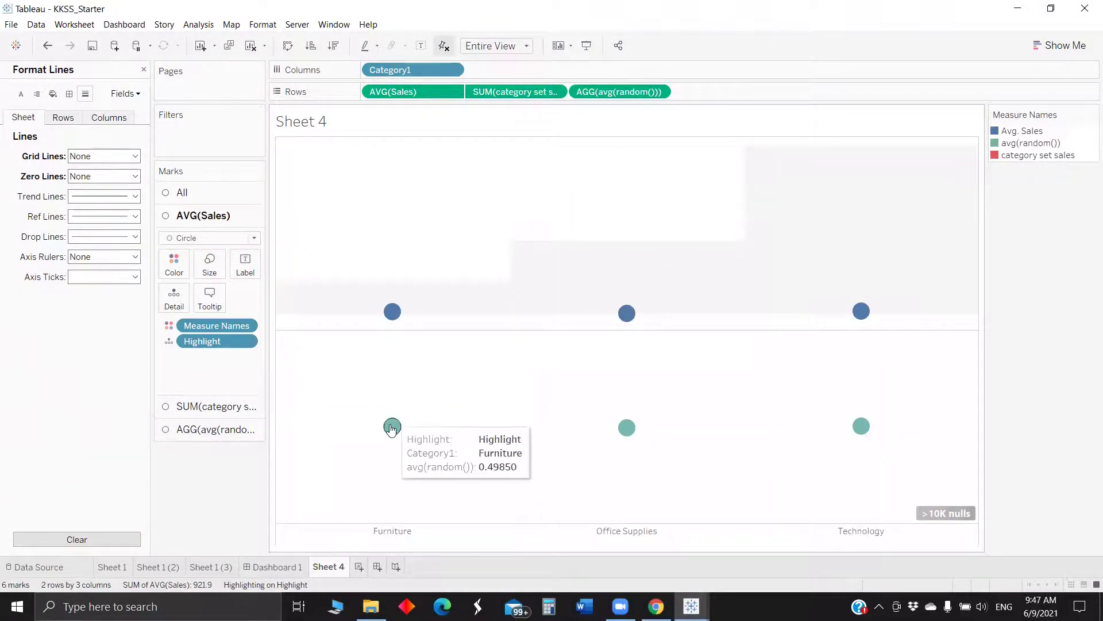
{"action": "left_click", "coordinate": [391, 309]}
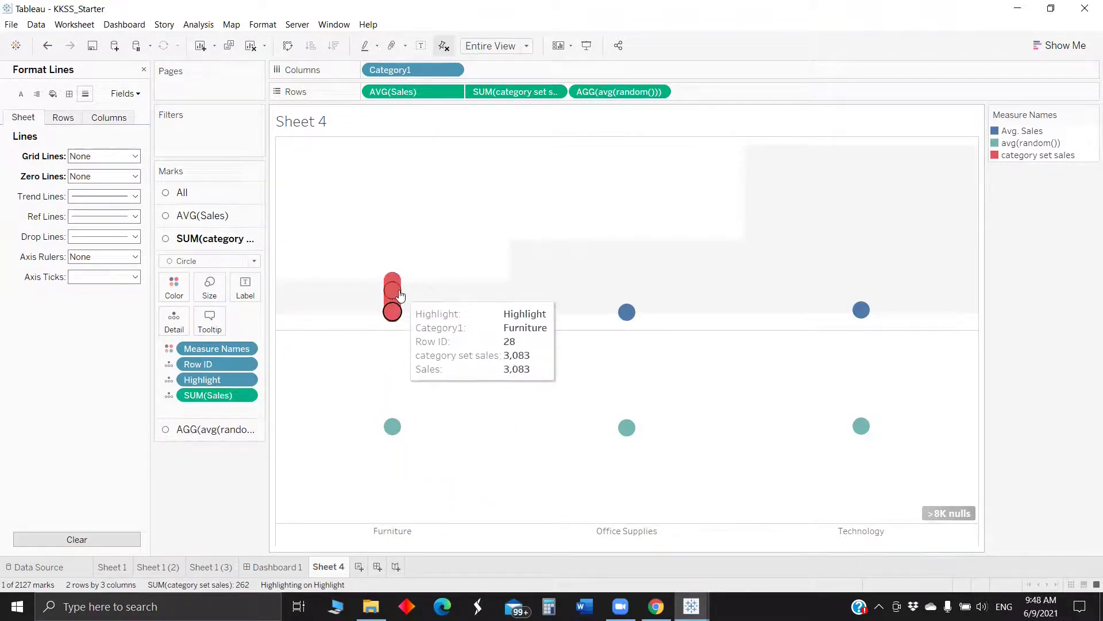
{"action": "left_click", "coordinate": [628, 313]}
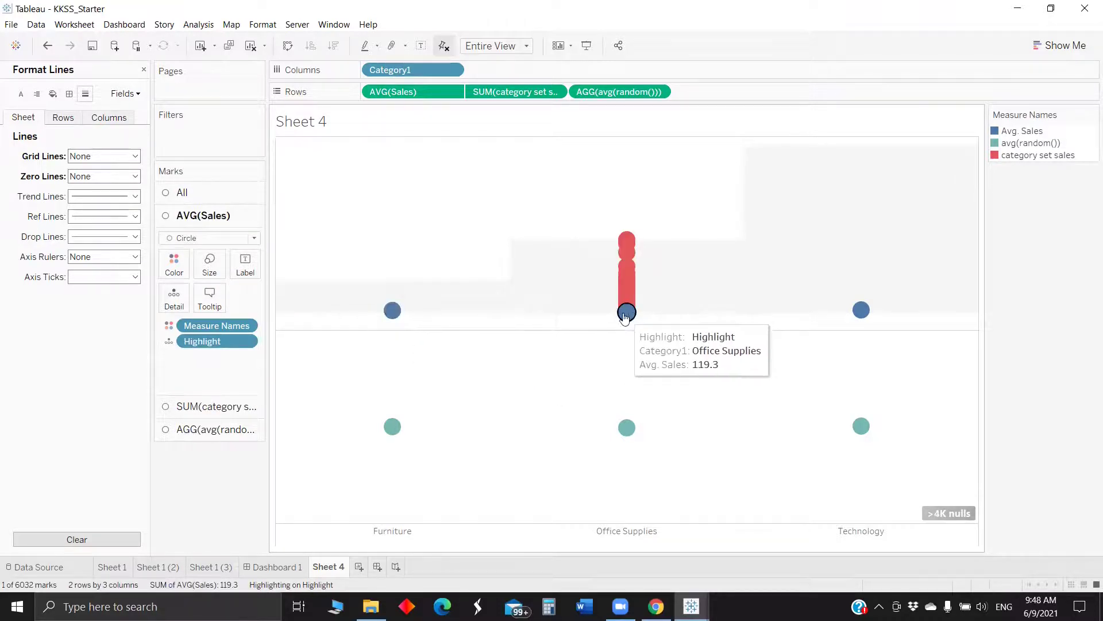
{"action": "mouse_move", "coordinate": [621, 290]}
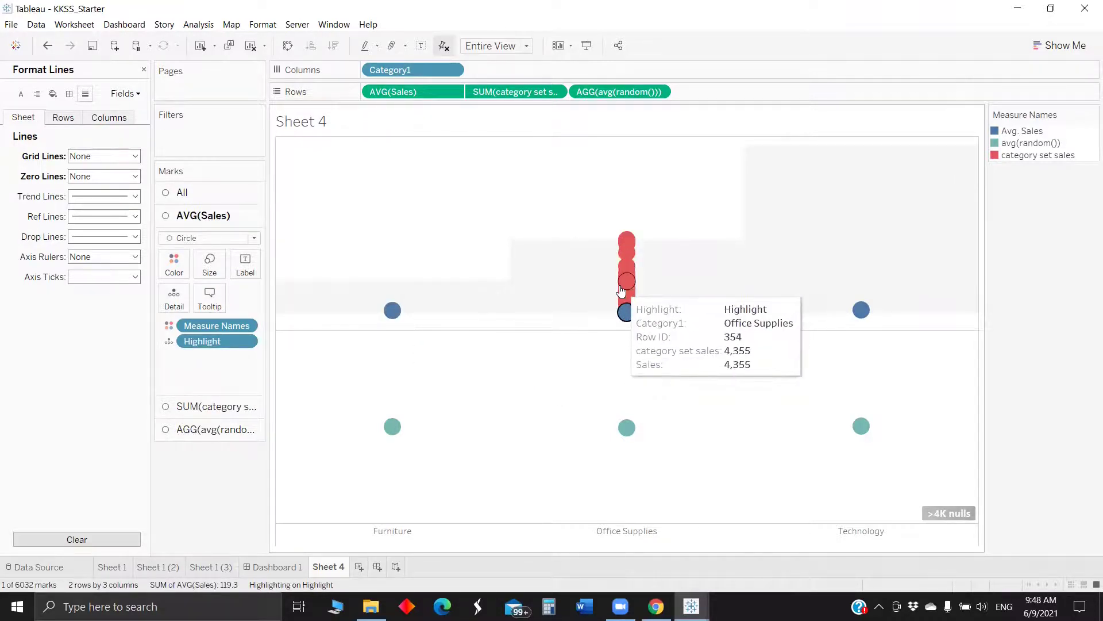
{"action": "mouse_move", "coordinate": [635, 250]}
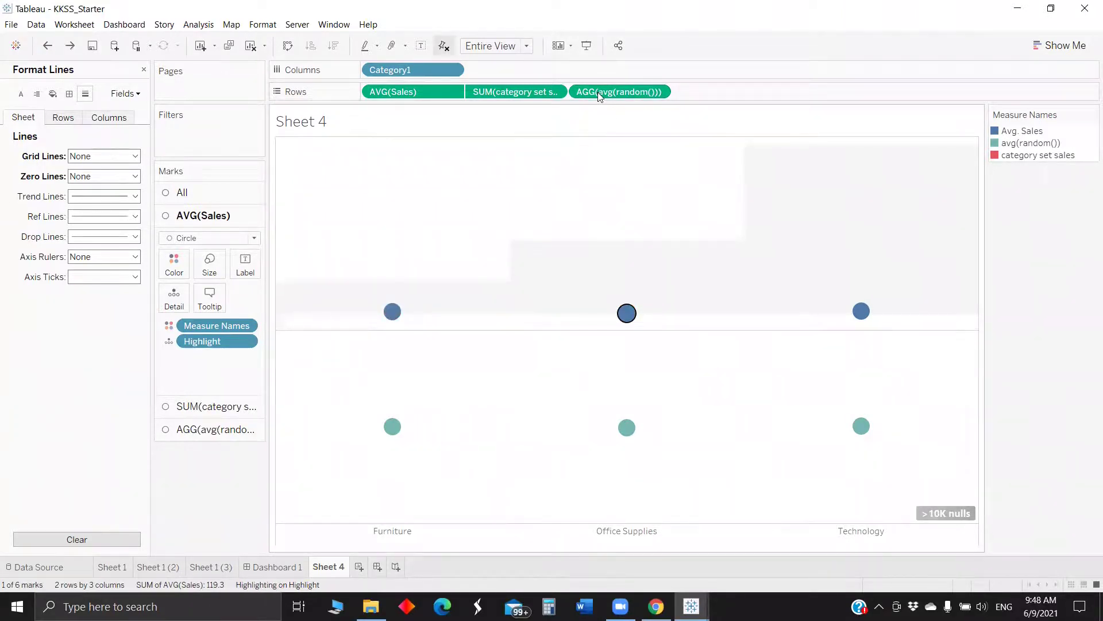
Return avg(random()) to Columns after Category1 and expand the Office Supplies average sales circle
{"action": "left_click_drag", "start_coordinate": [590, 92], "coordinate": [575, 69]}
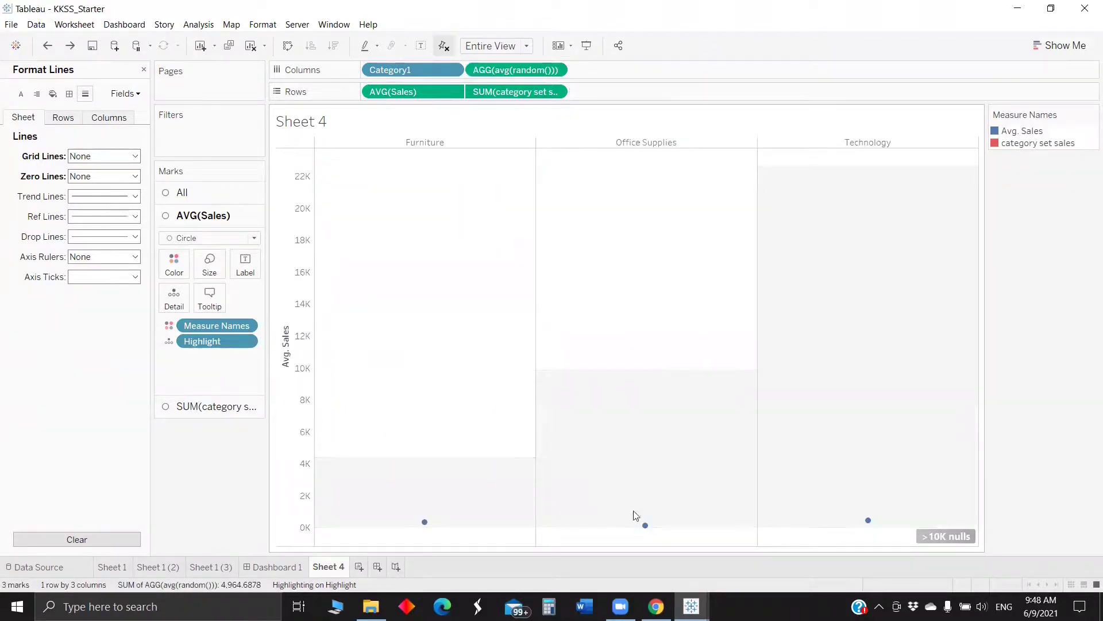
{"action": "left_click", "coordinate": [645, 525]}
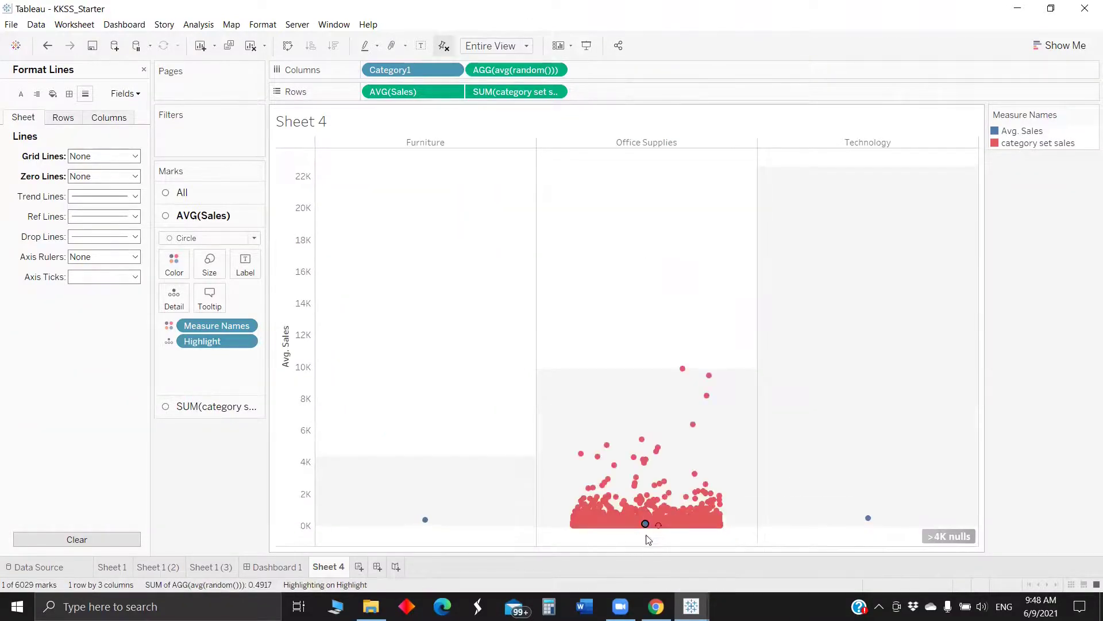
Show the header of the avg(random()) axis, expand the Office Supplies circle and examine the random values of its points
{"action": "right_click", "coordinate": [507, 69]}
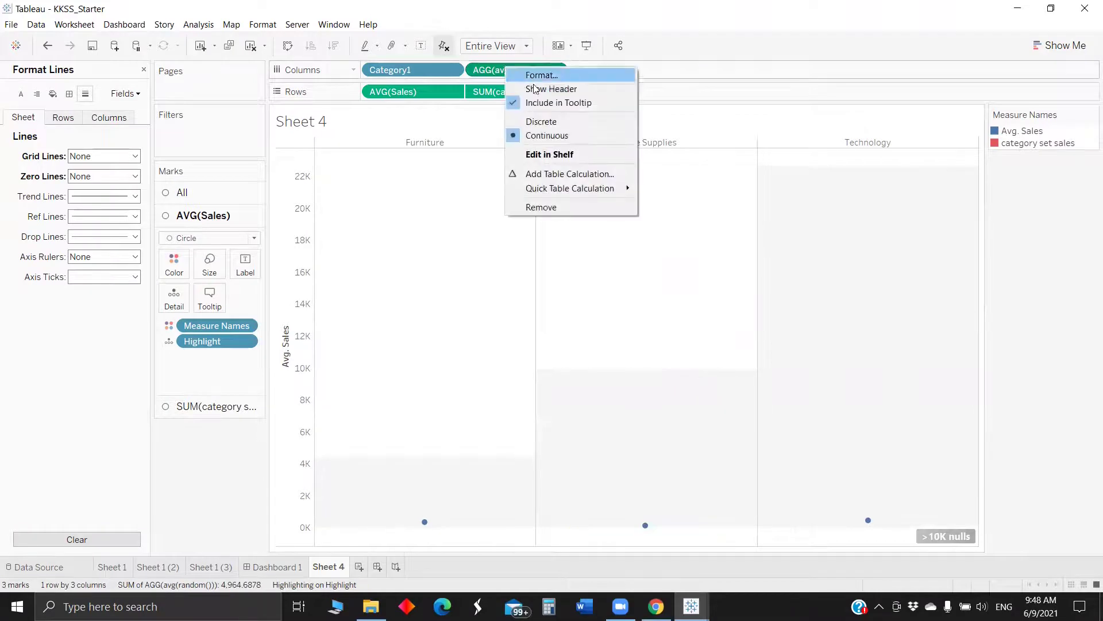
{"action": "left_click", "coordinate": [644, 271]}
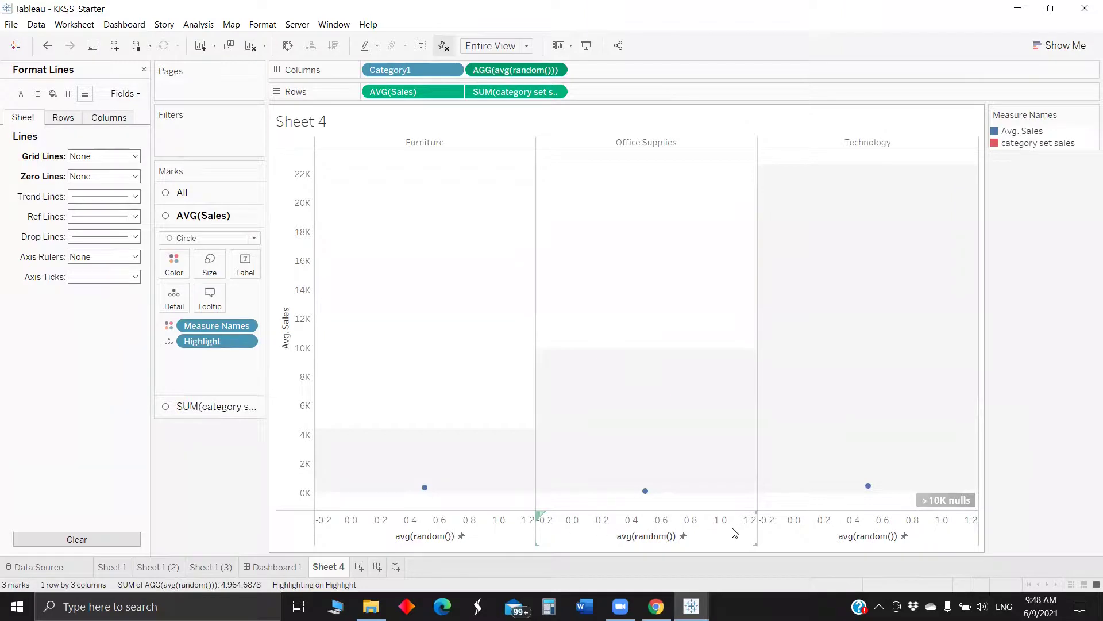
{"action": "left_click", "coordinate": [647, 492]}
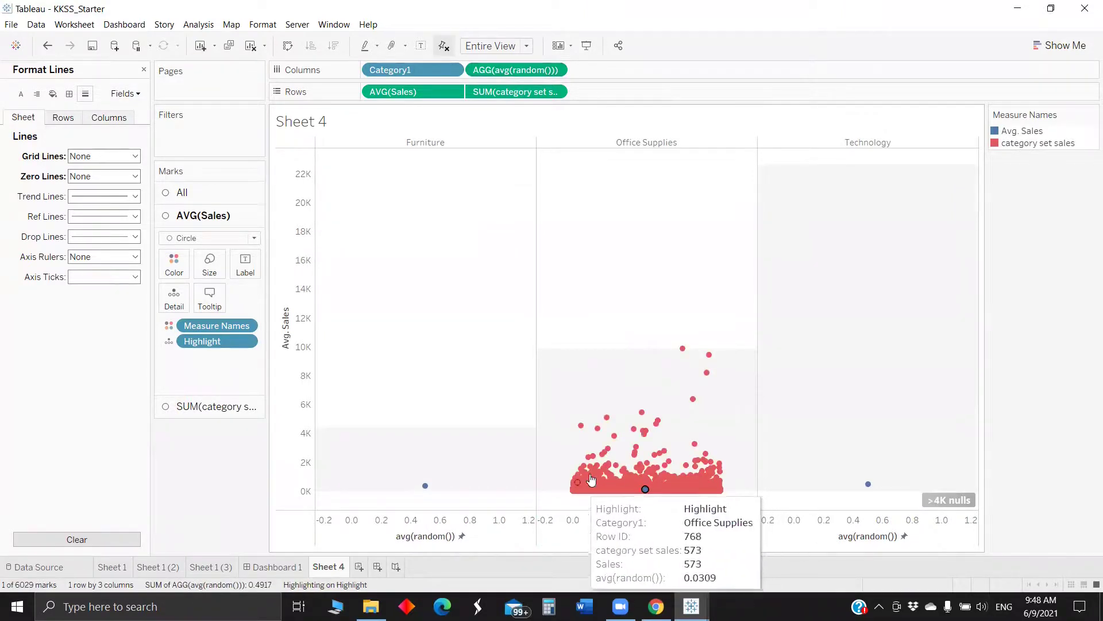
{"action": "mouse_move", "coordinate": [722, 497]}
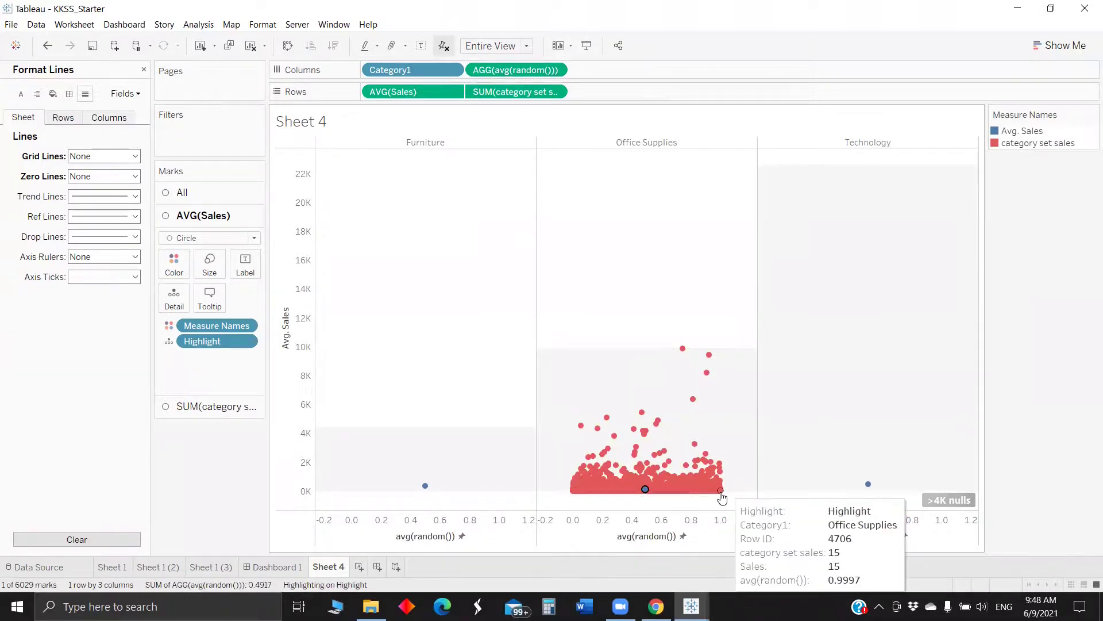
{"action": "mouse_move", "coordinate": [720, 478]}
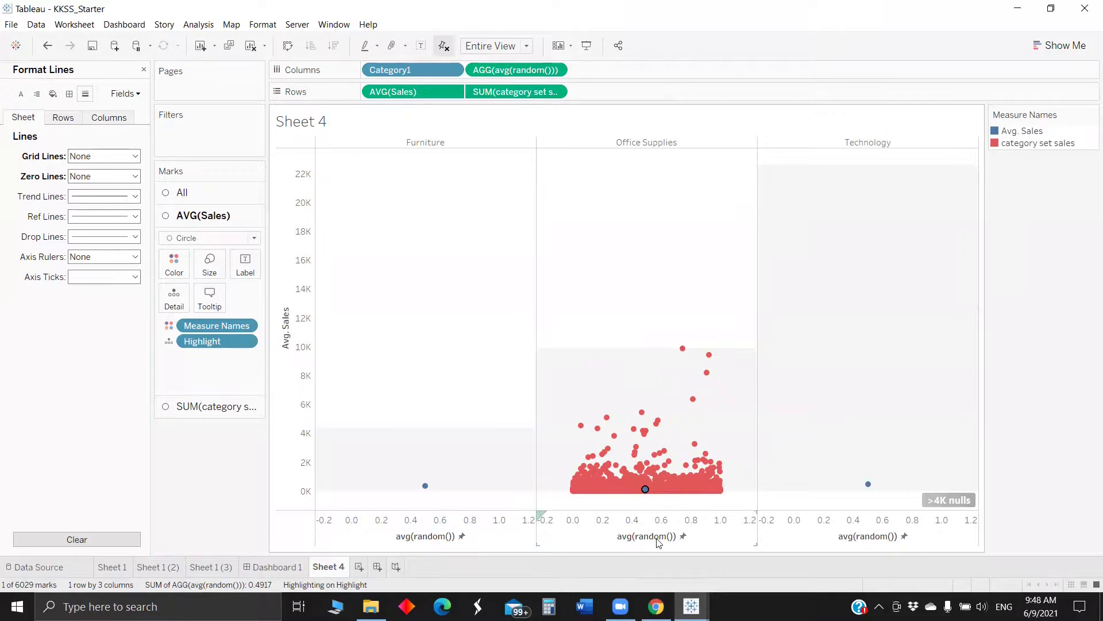
{"action": "mouse_move", "coordinate": [666, 491]}
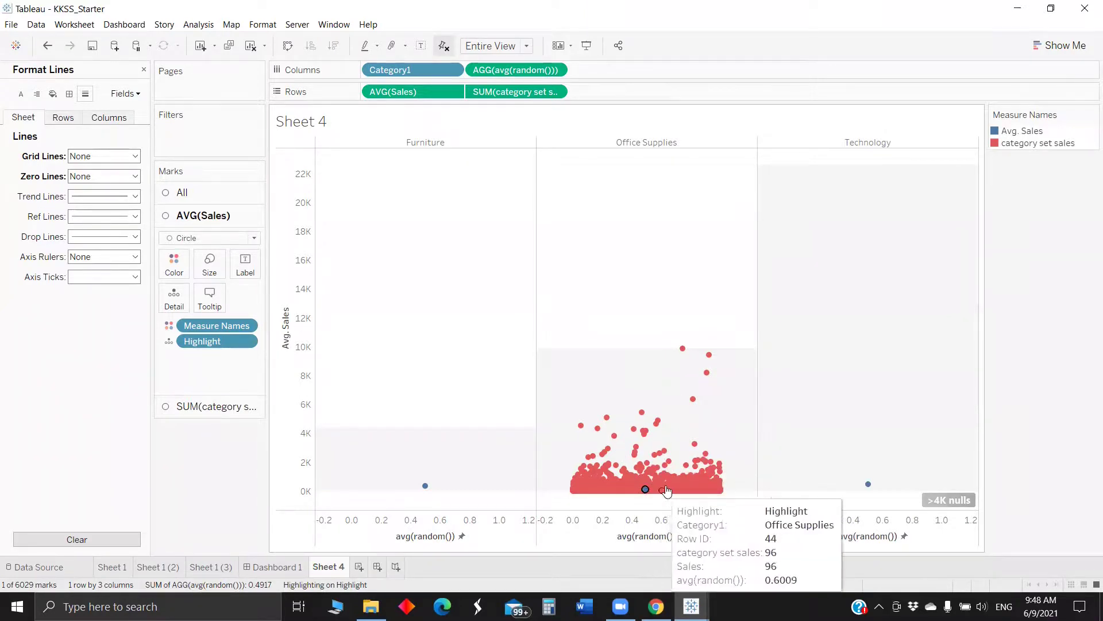